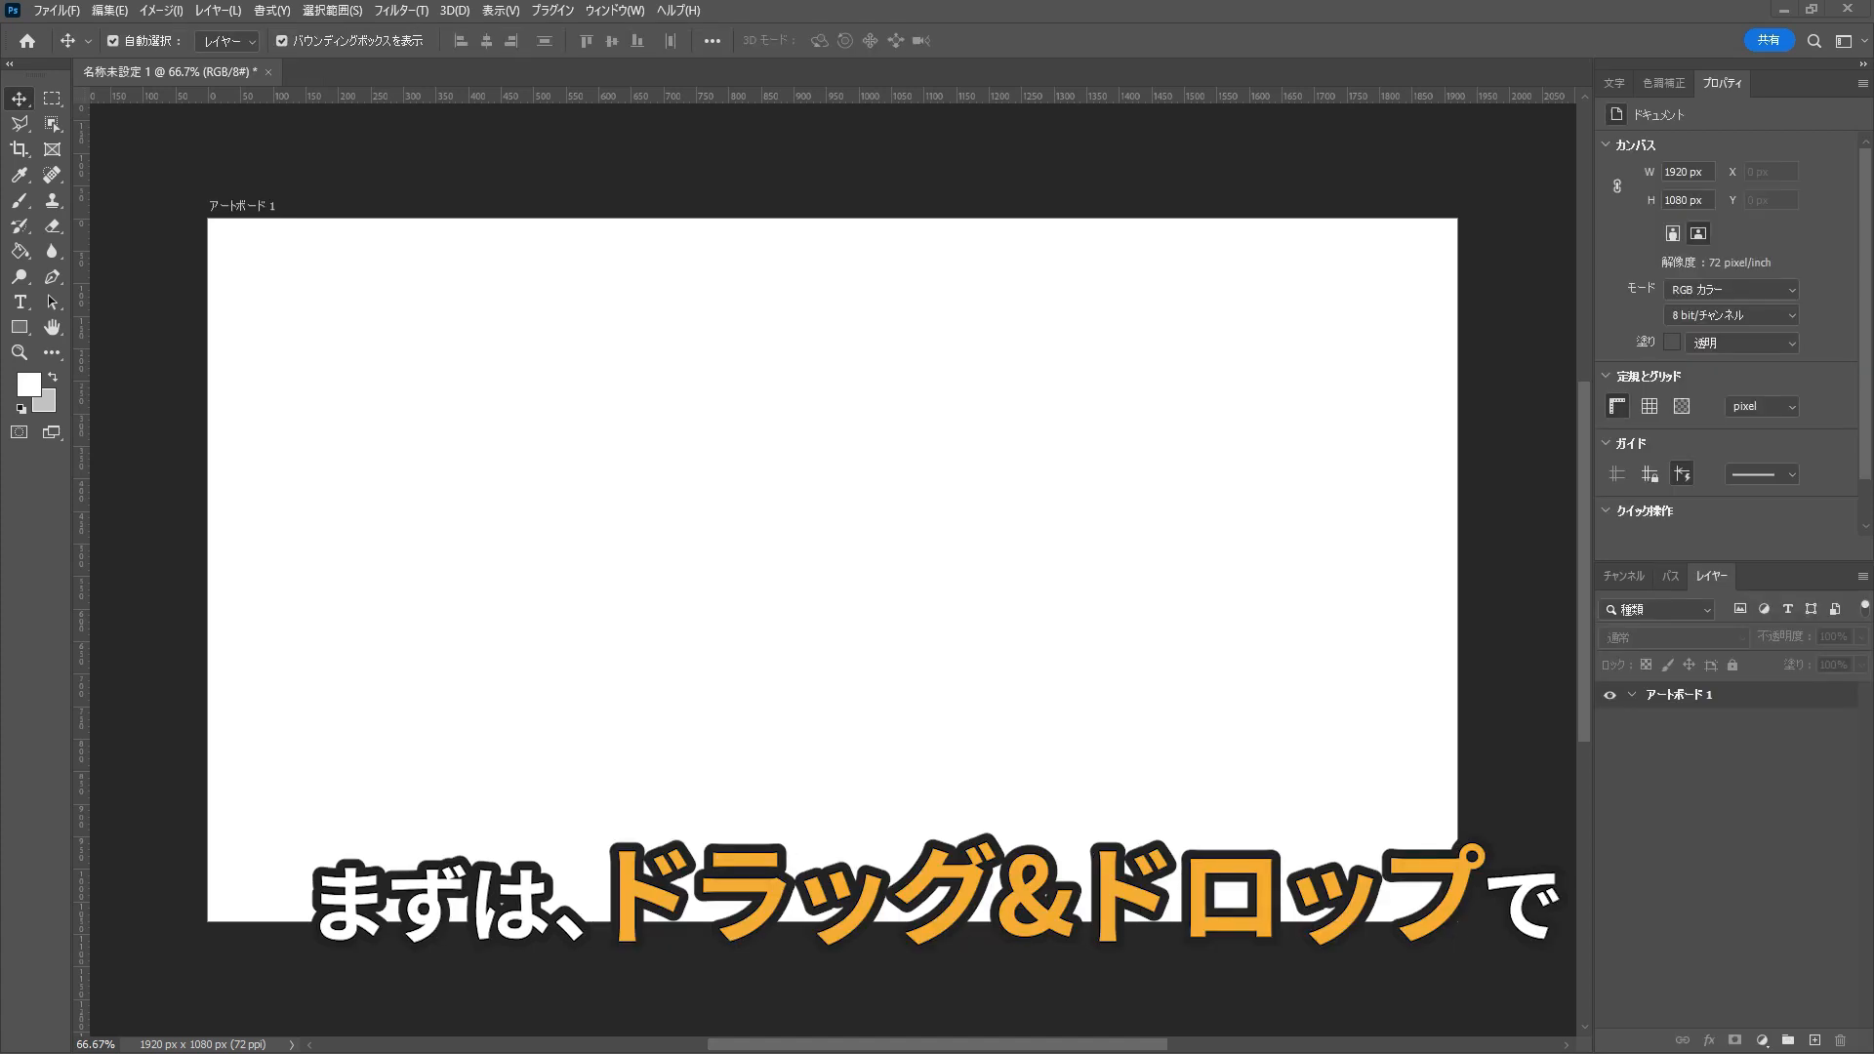
- Place the アニメ風エフェクト.jpg photo on the artboard and open the Liquify filter for its layer
{"action": "left_click_drag", "start_coordinate": [0, 466], "coordinate": [791, 589]}
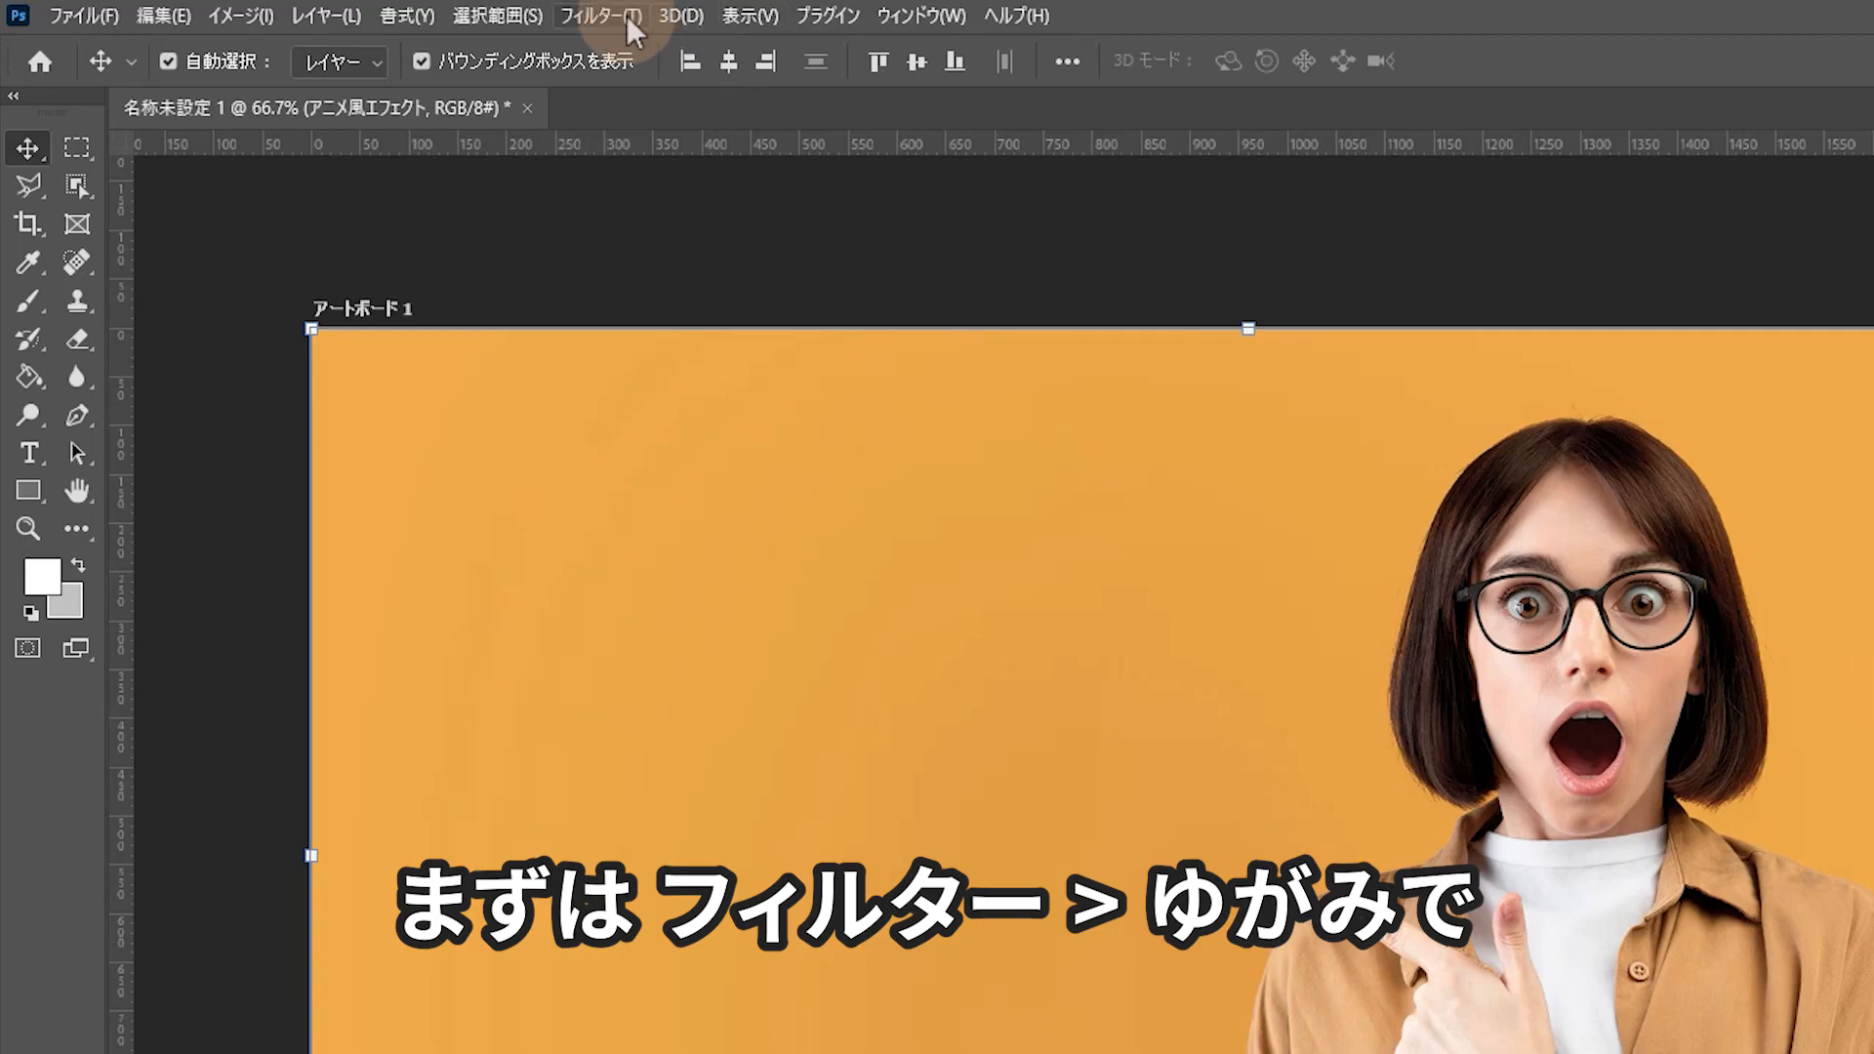
{"action": "left_click", "coordinate": [601, 16]}
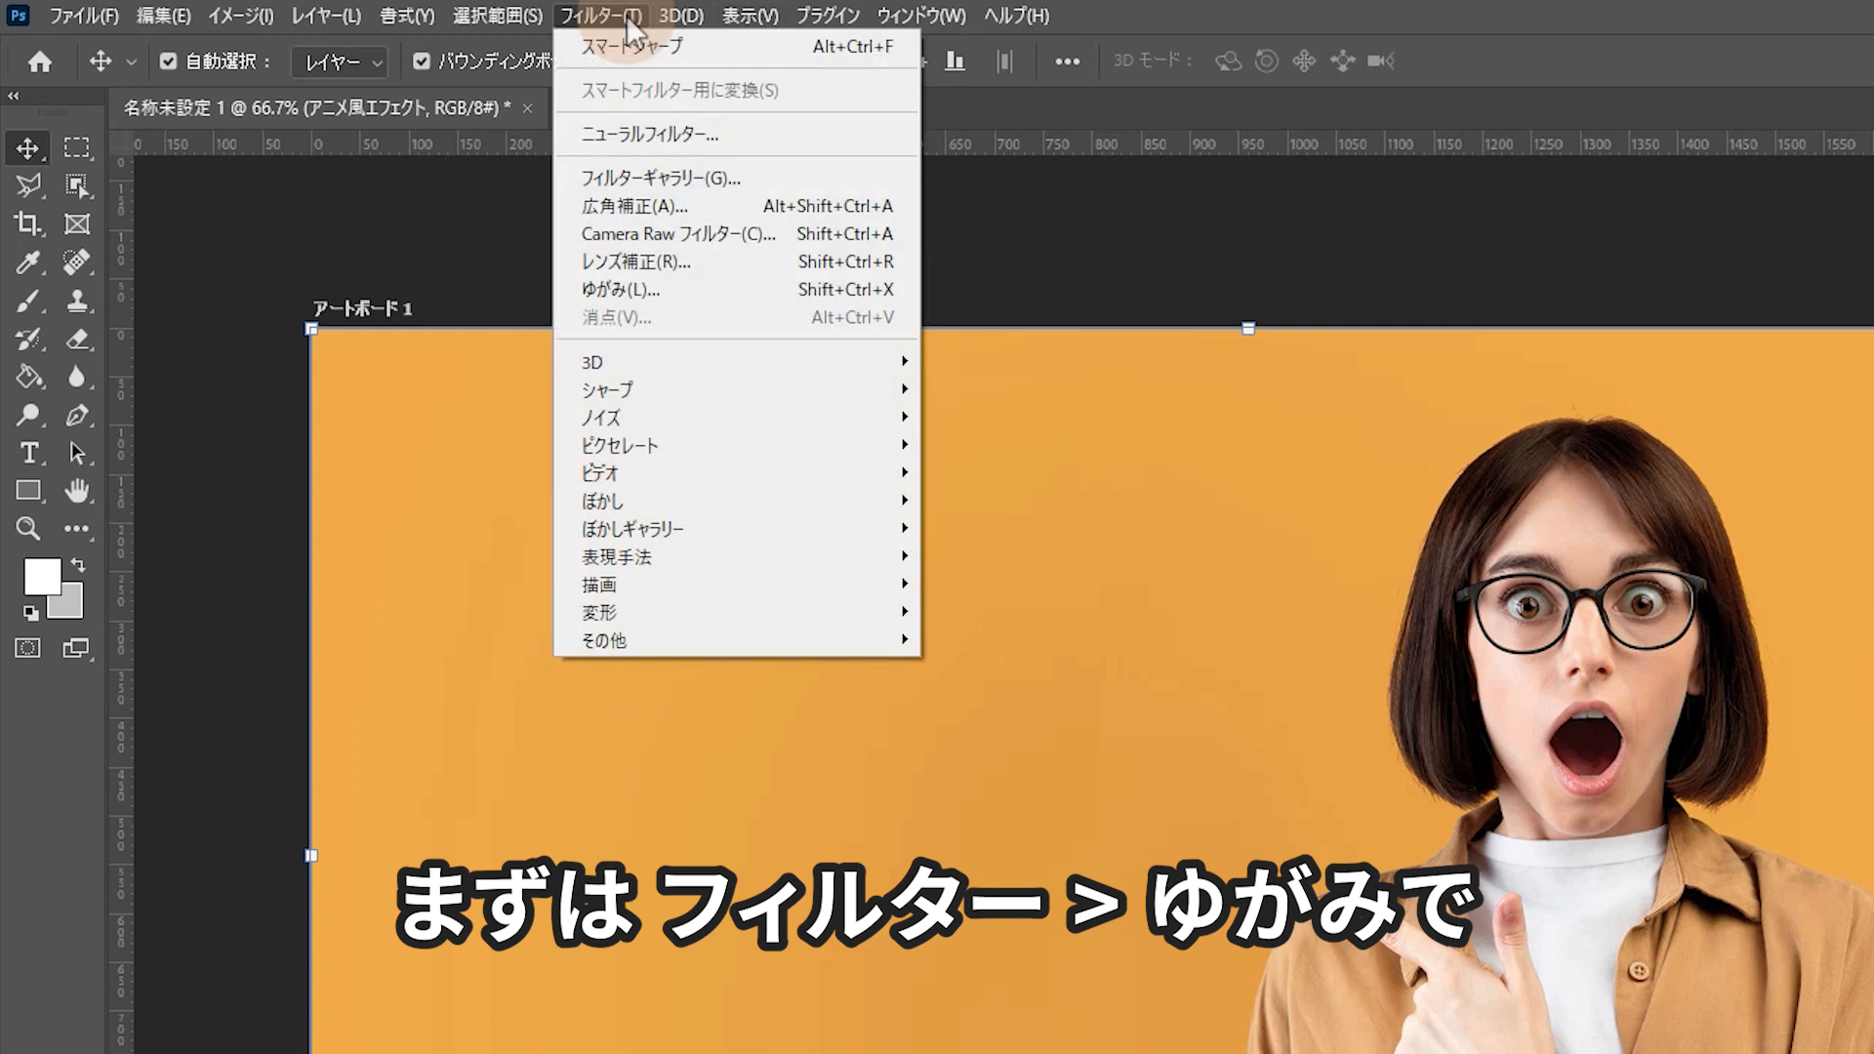
{"action": "left_click", "coordinate": [711, 302]}
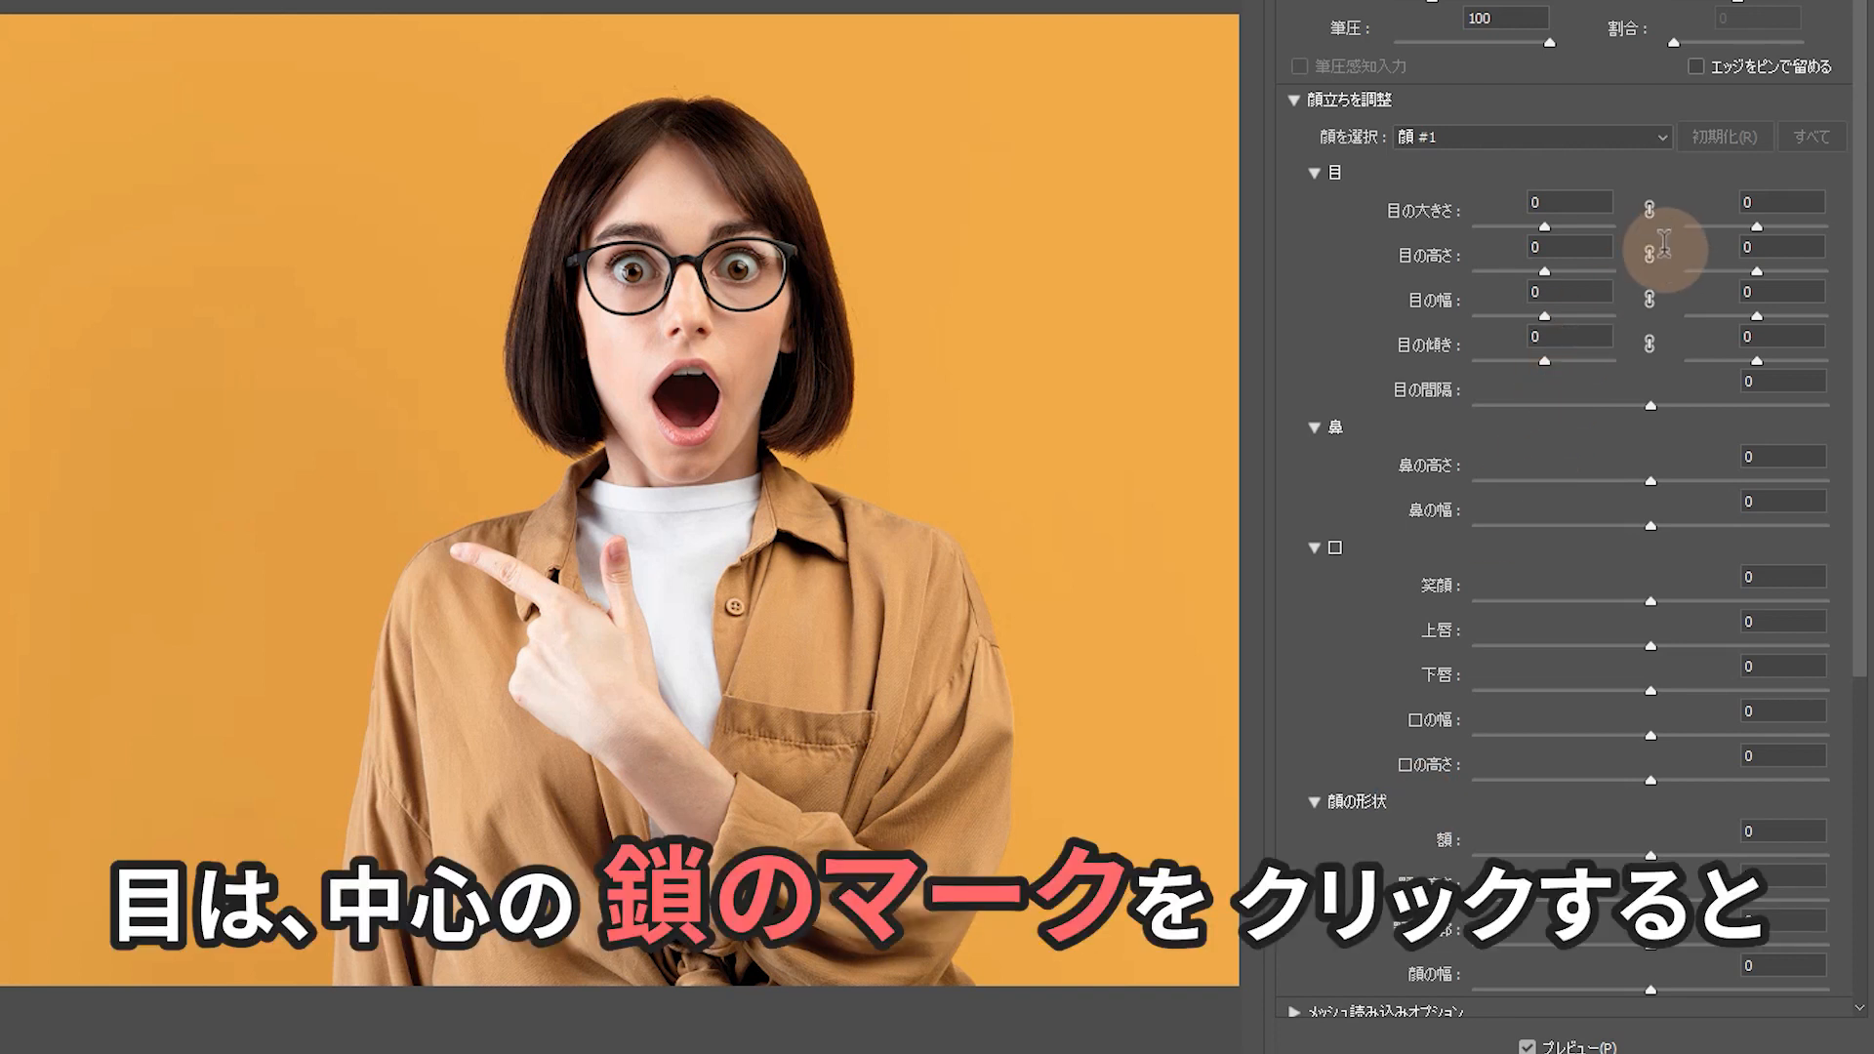
- Link the left and right eye values for eye size, height, width and tilt in the face-aware settings
{"action": "left_click", "coordinate": [1648, 208]}
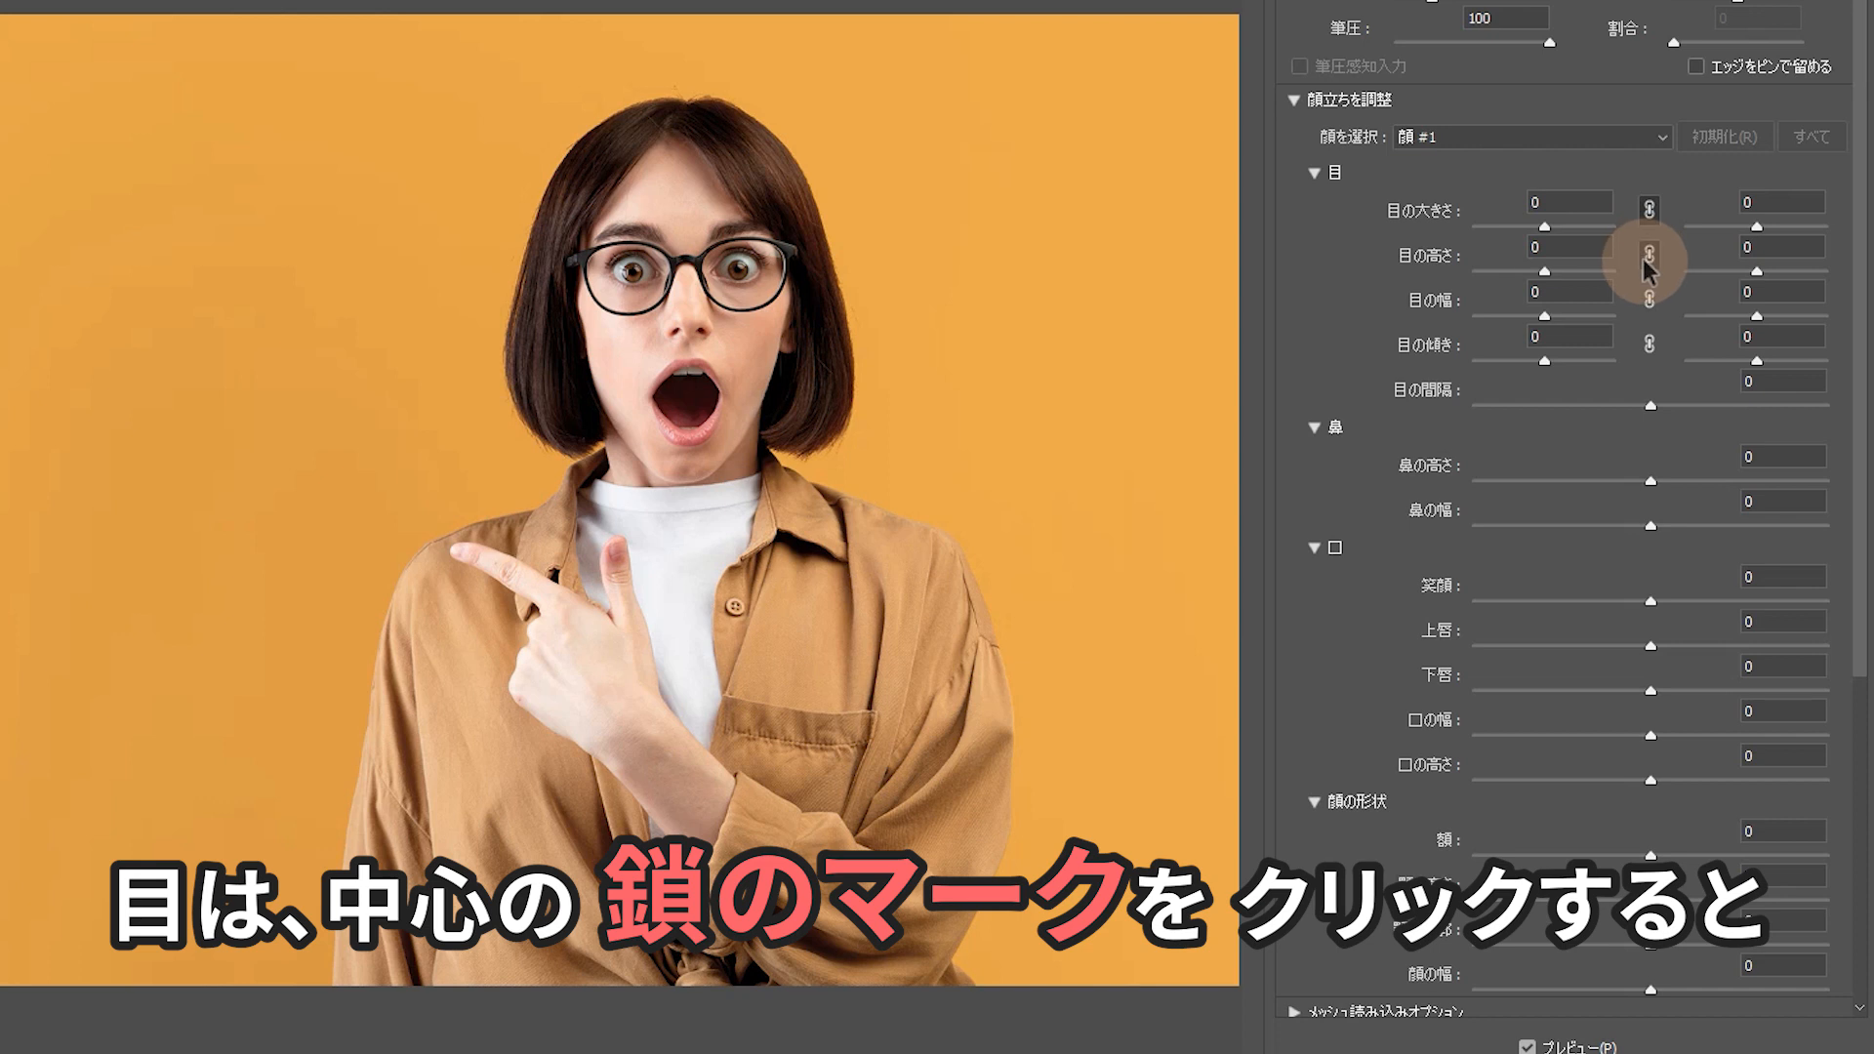
{"action": "left_click", "coordinate": [1648, 254]}
{"action": "left_click", "coordinate": [1650, 299]}
{"action": "left_click", "coordinate": [1650, 344]}
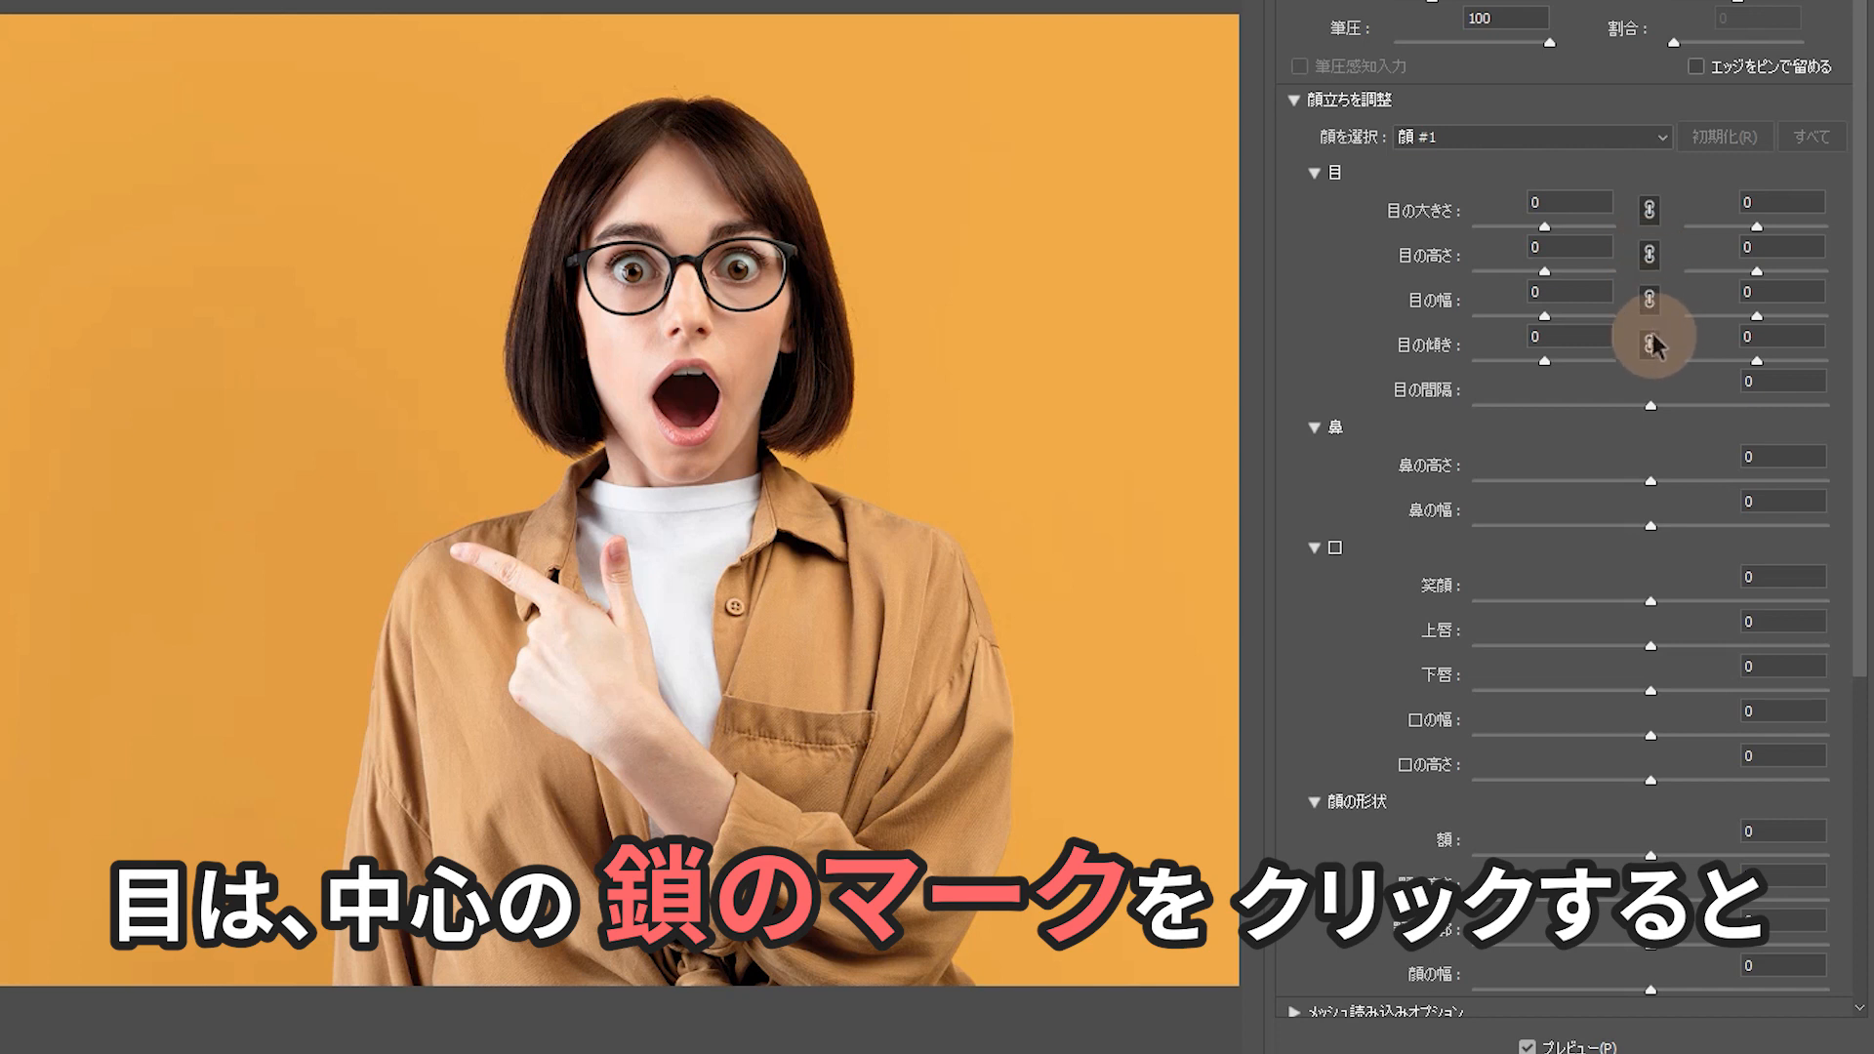
- Enlarge both eyes with eye size 60, eye height 32 and eye width 72, and set the eye distance to 54
{"action": "left_click_drag", "start_coordinate": [1545, 229], "coordinate": [1589, 236]}
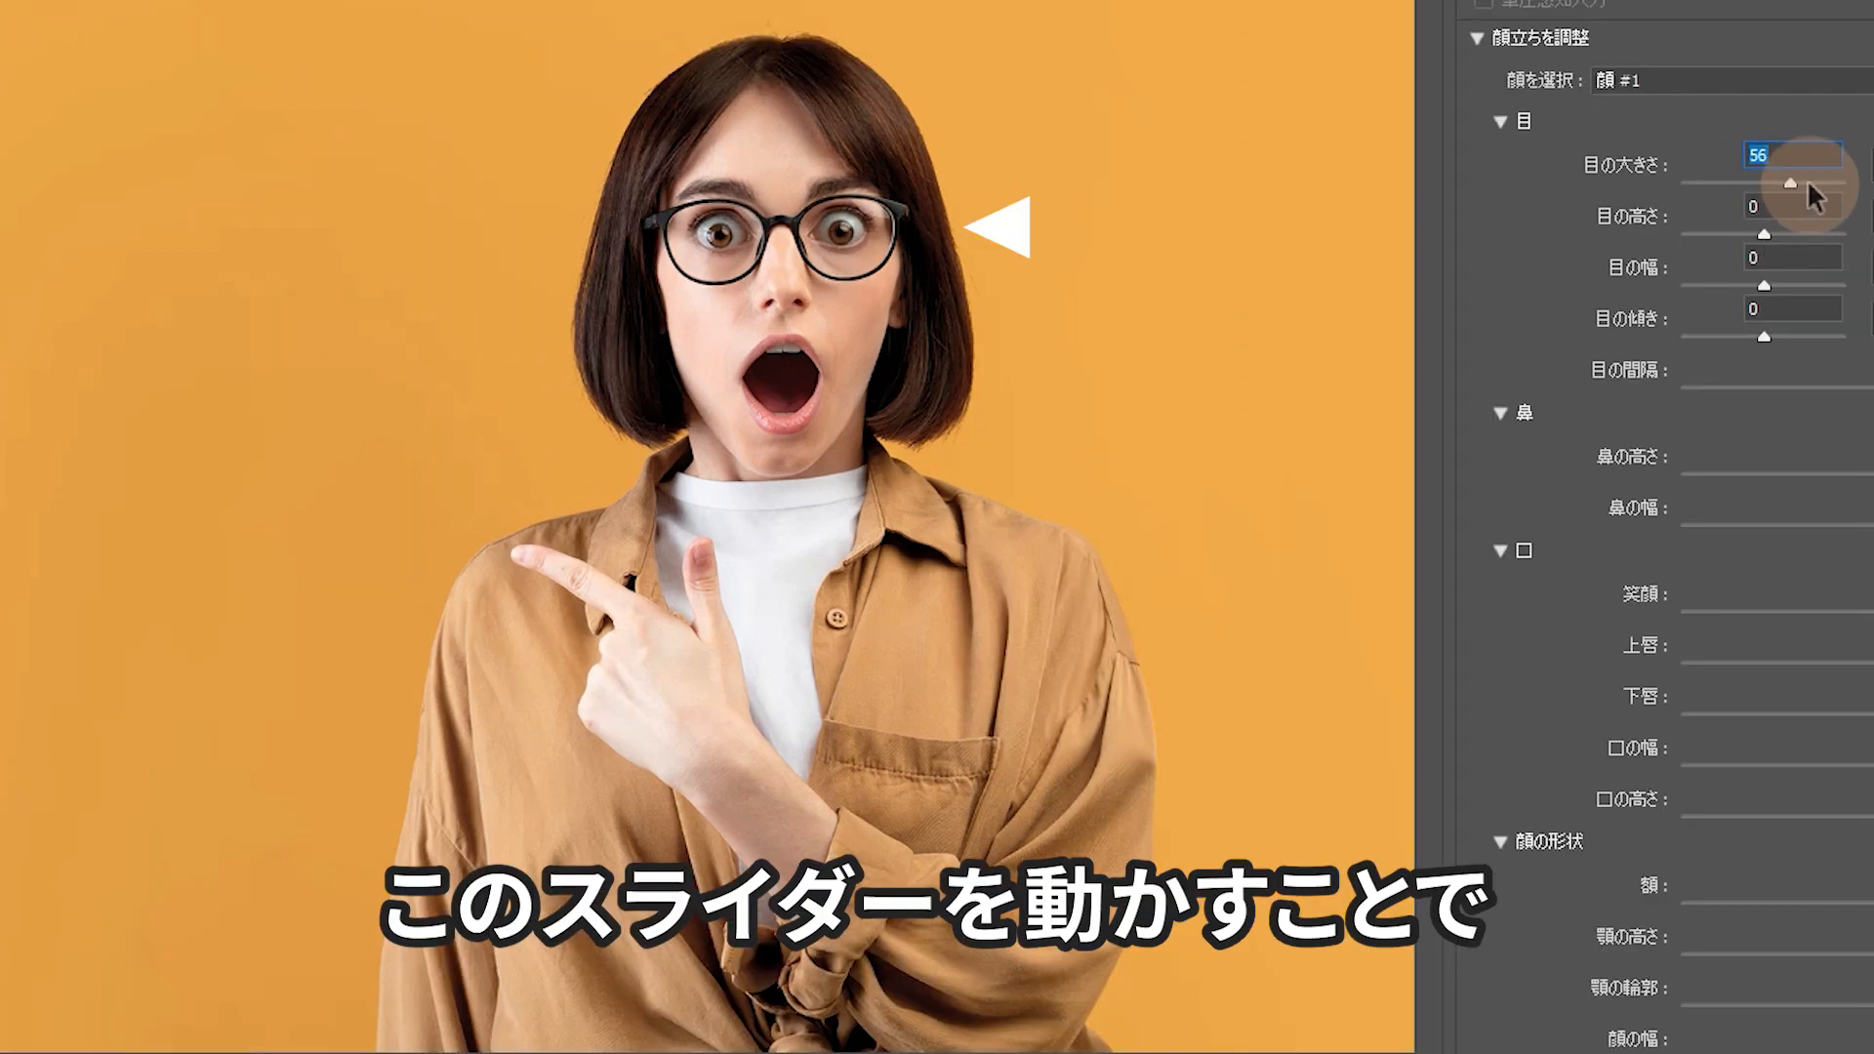
{"action": "mouse_move", "coordinate": [1808, 186]}
{"action": "left_mouse_down"}
{"action": "mouse_move", "coordinate": [1827, 186]}
{"action": "mouse_move", "coordinate": [1653, 193]}
{"action": "mouse_move", "coordinate": [1806, 193]}
{"action": "mouse_move", "coordinate": [1758, 241]}
{"action": "mouse_move", "coordinate": [1704, 244]}
{"action": "left_mouse_up"}
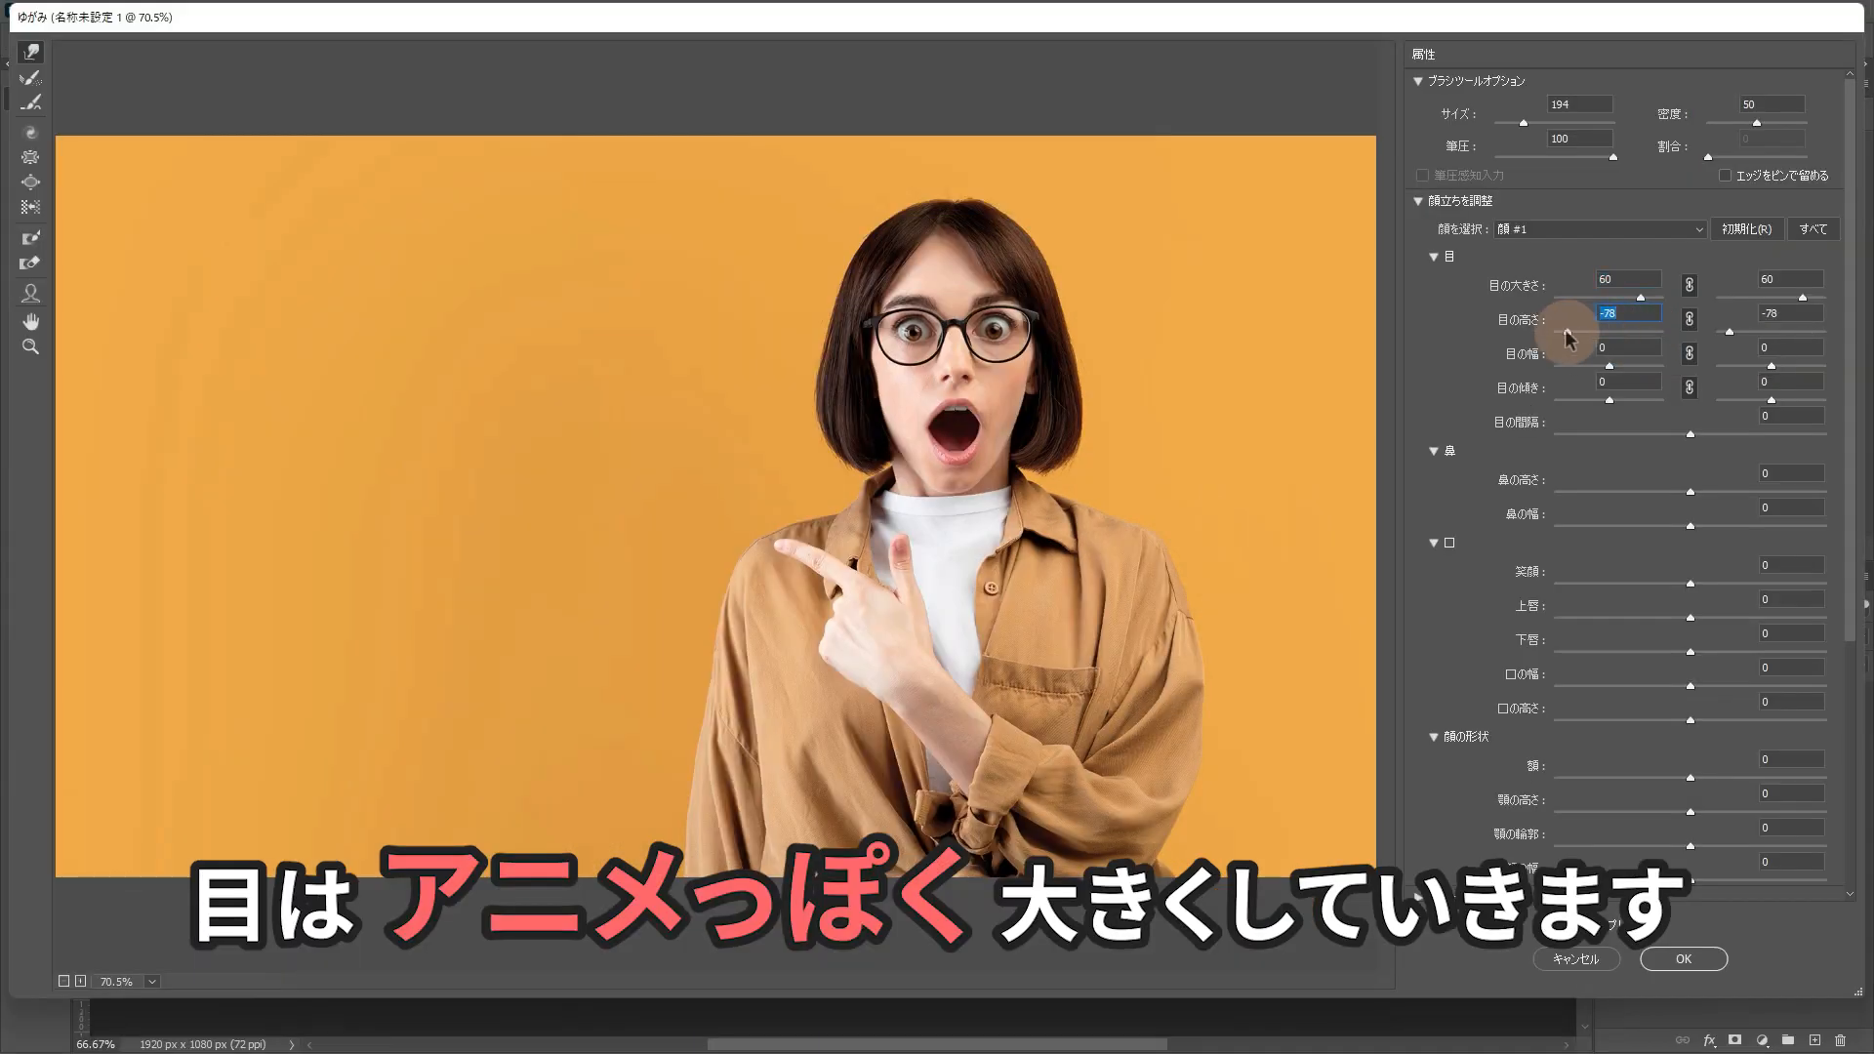
{"action": "left_click_drag", "start_coordinate": [1568, 339], "coordinate": [1648, 369]}
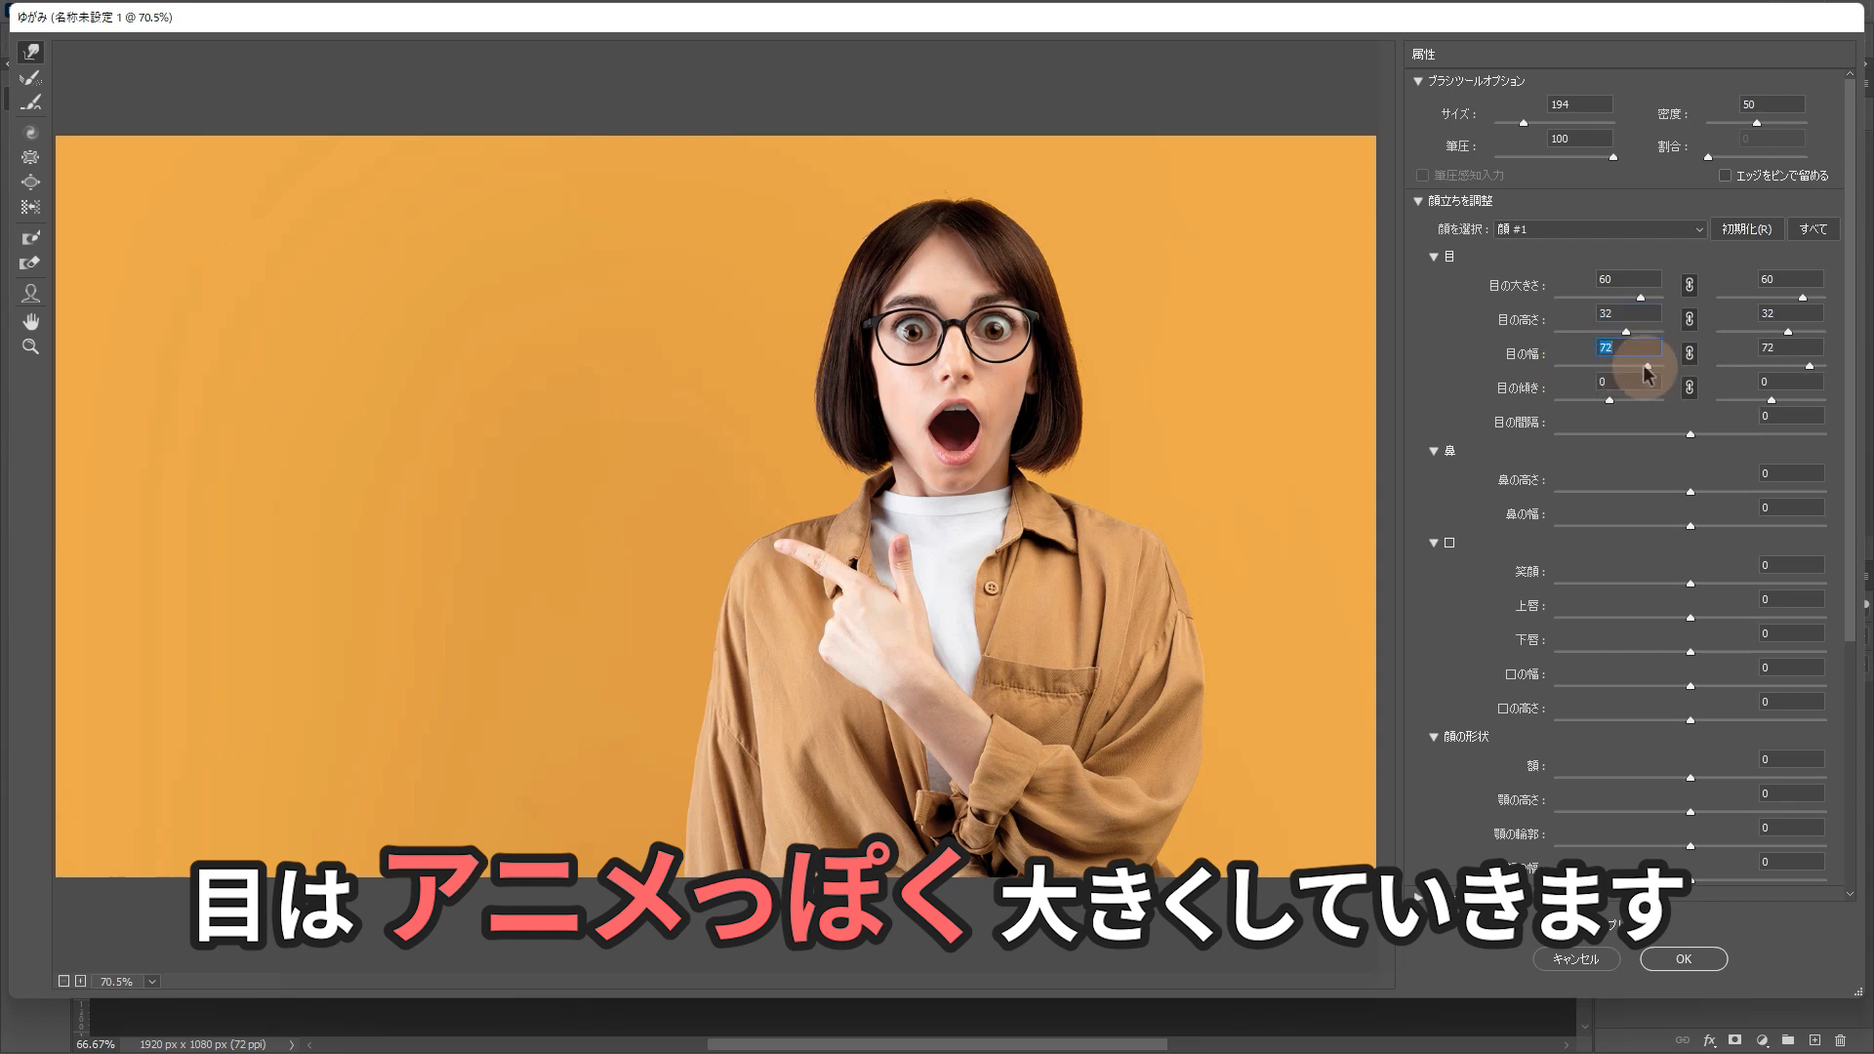
{"action": "left_click_drag", "start_coordinate": [1690, 432], "coordinate": [1760, 441]}
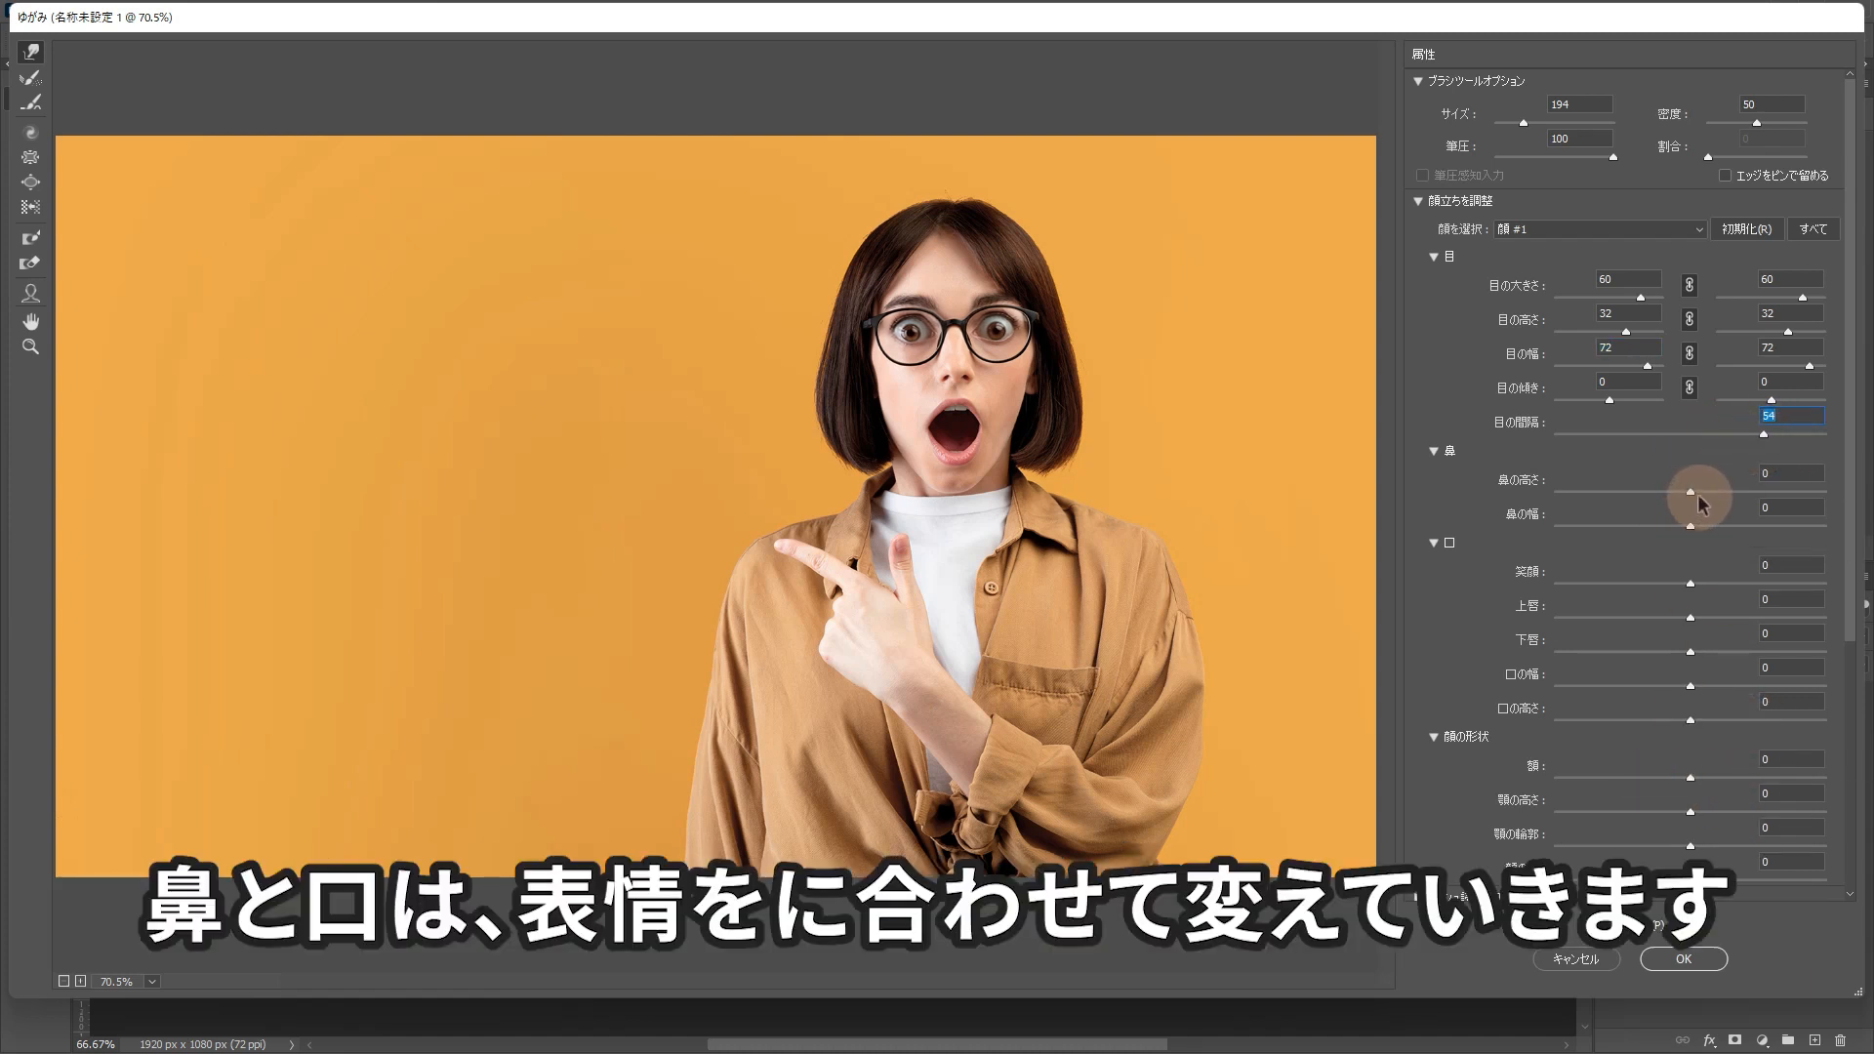
- Set nose height to 54, nose width to -56, smile to -100, upper lip to 74, lower lip to -51, mouth width to -59 and mouth height to 41
{"action": "left_click_drag", "start_coordinate": [1695, 493], "coordinate": [1574, 592]}
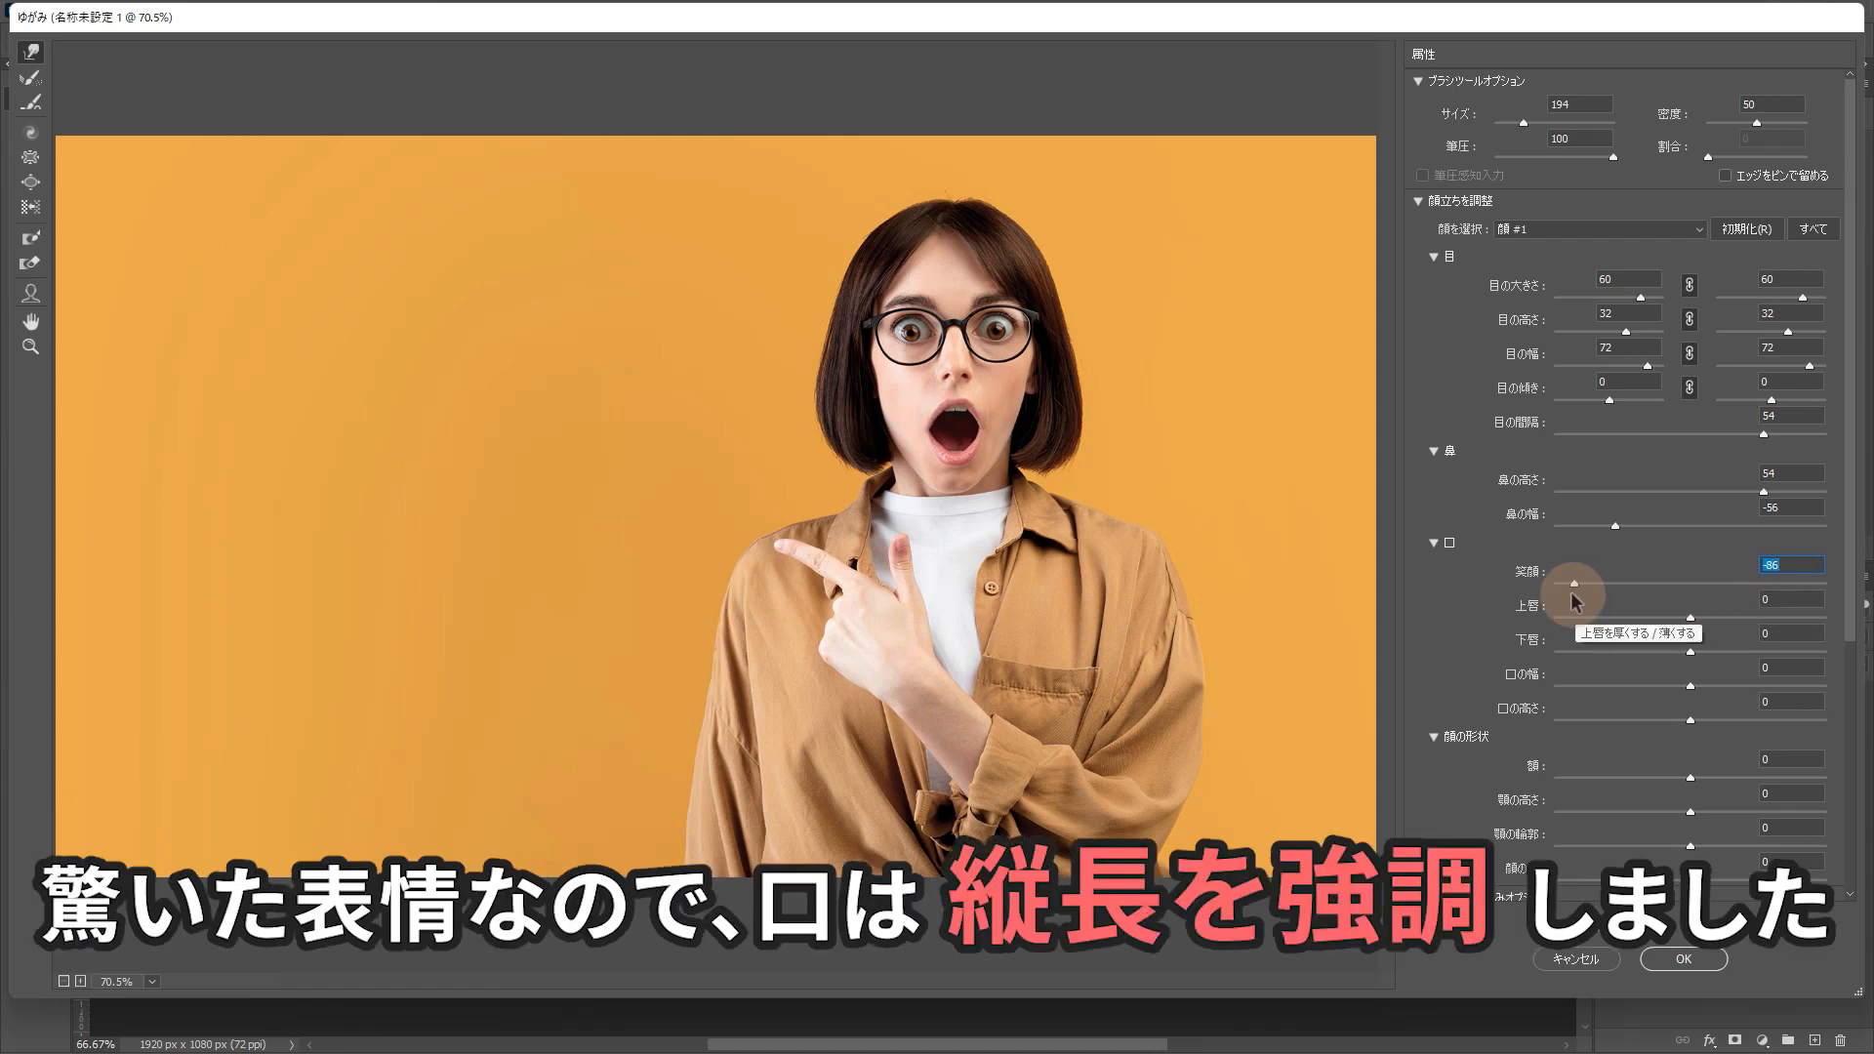
{"action": "left_click_drag", "start_coordinate": [1691, 617], "coordinate": [1790, 618]}
{"action": "left_click_drag", "start_coordinate": [1690, 651], "coordinate": [1745, 723]}
- Reshape the face with forehead 9, chin height -21, jawline 77 and face width 72
{"action": "left_click_drag", "start_coordinate": [1691, 778], "coordinate": [1787, 884]}
{"action": "scroll", "coordinate": [1445, 776], "scroll_direction": "down", "scroll_amount": 5}
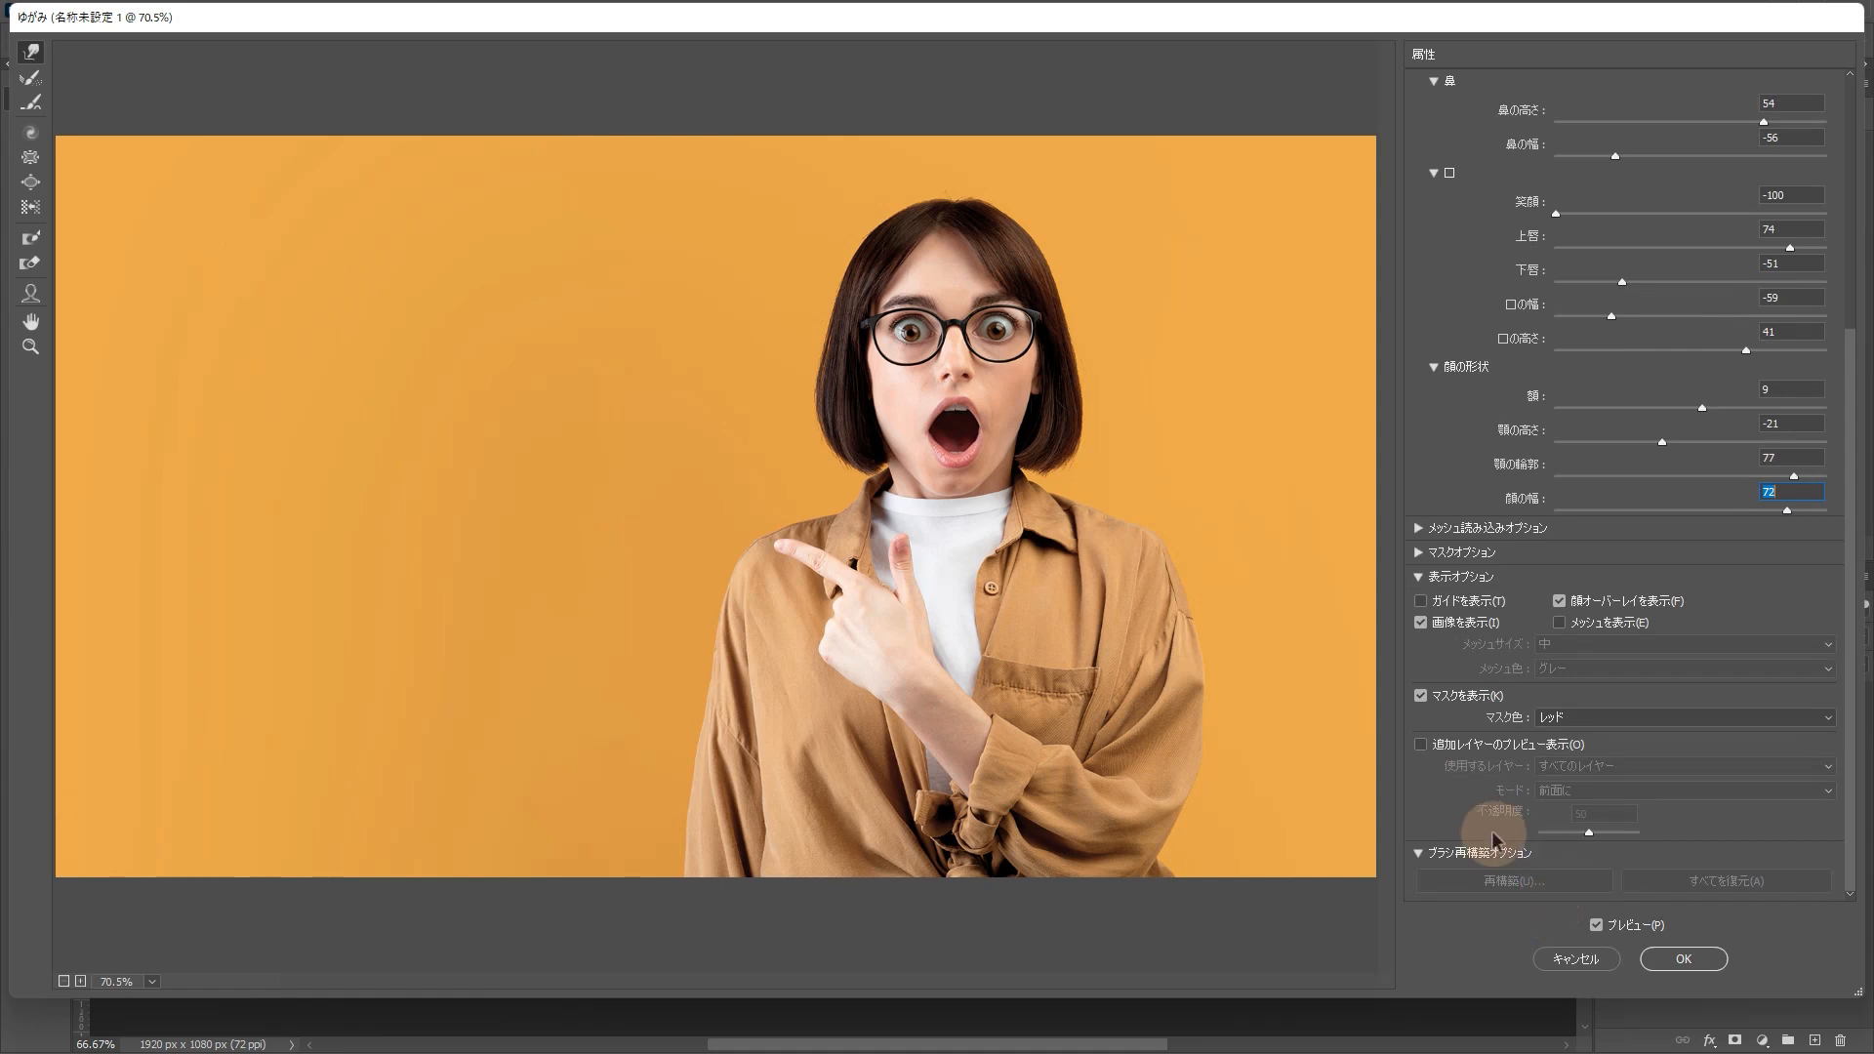
- Compare the reshaped face with the original using the preview, and apply the Liquify filter
{"action": "left_click", "coordinate": [1597, 926]}
{"action": "left_click", "coordinate": [1598, 927]}
{"action": "left_click", "coordinate": [1598, 926]}
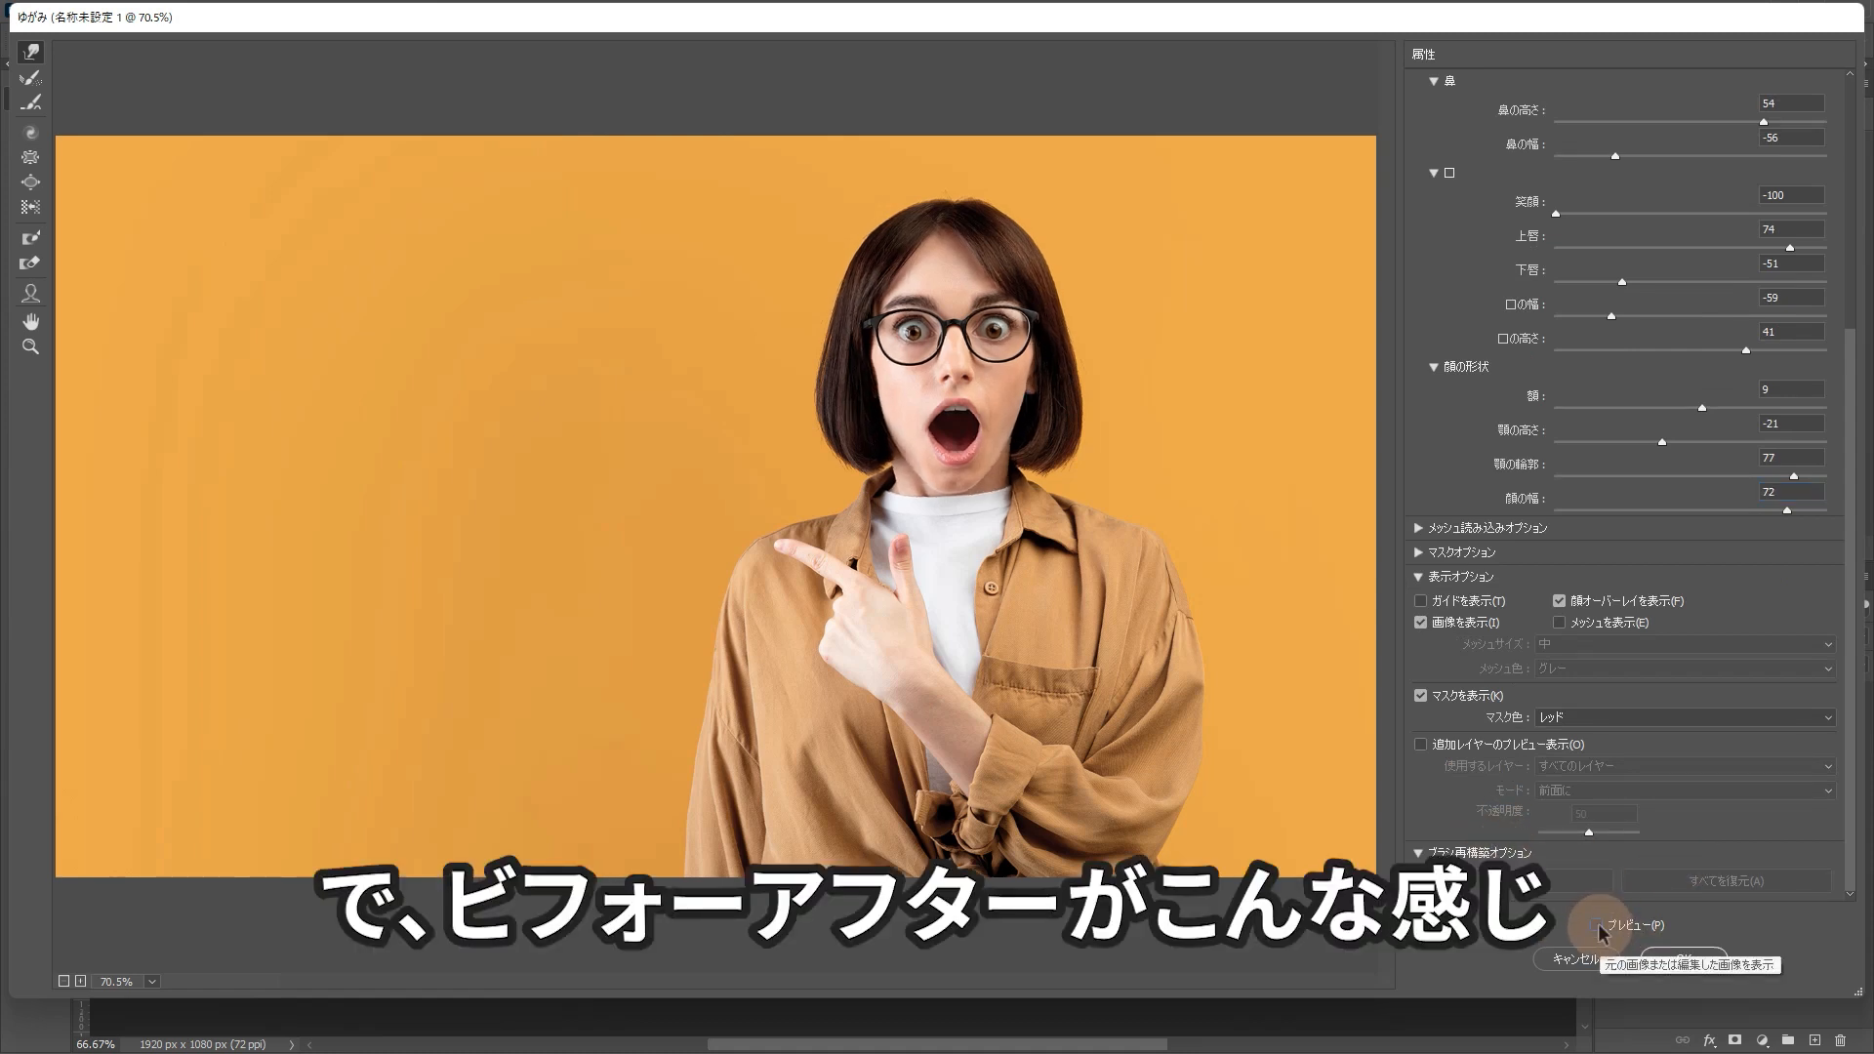
{"action": "left_click", "coordinate": [1598, 926]}
{"action": "left_click", "coordinate": [1598, 927]}
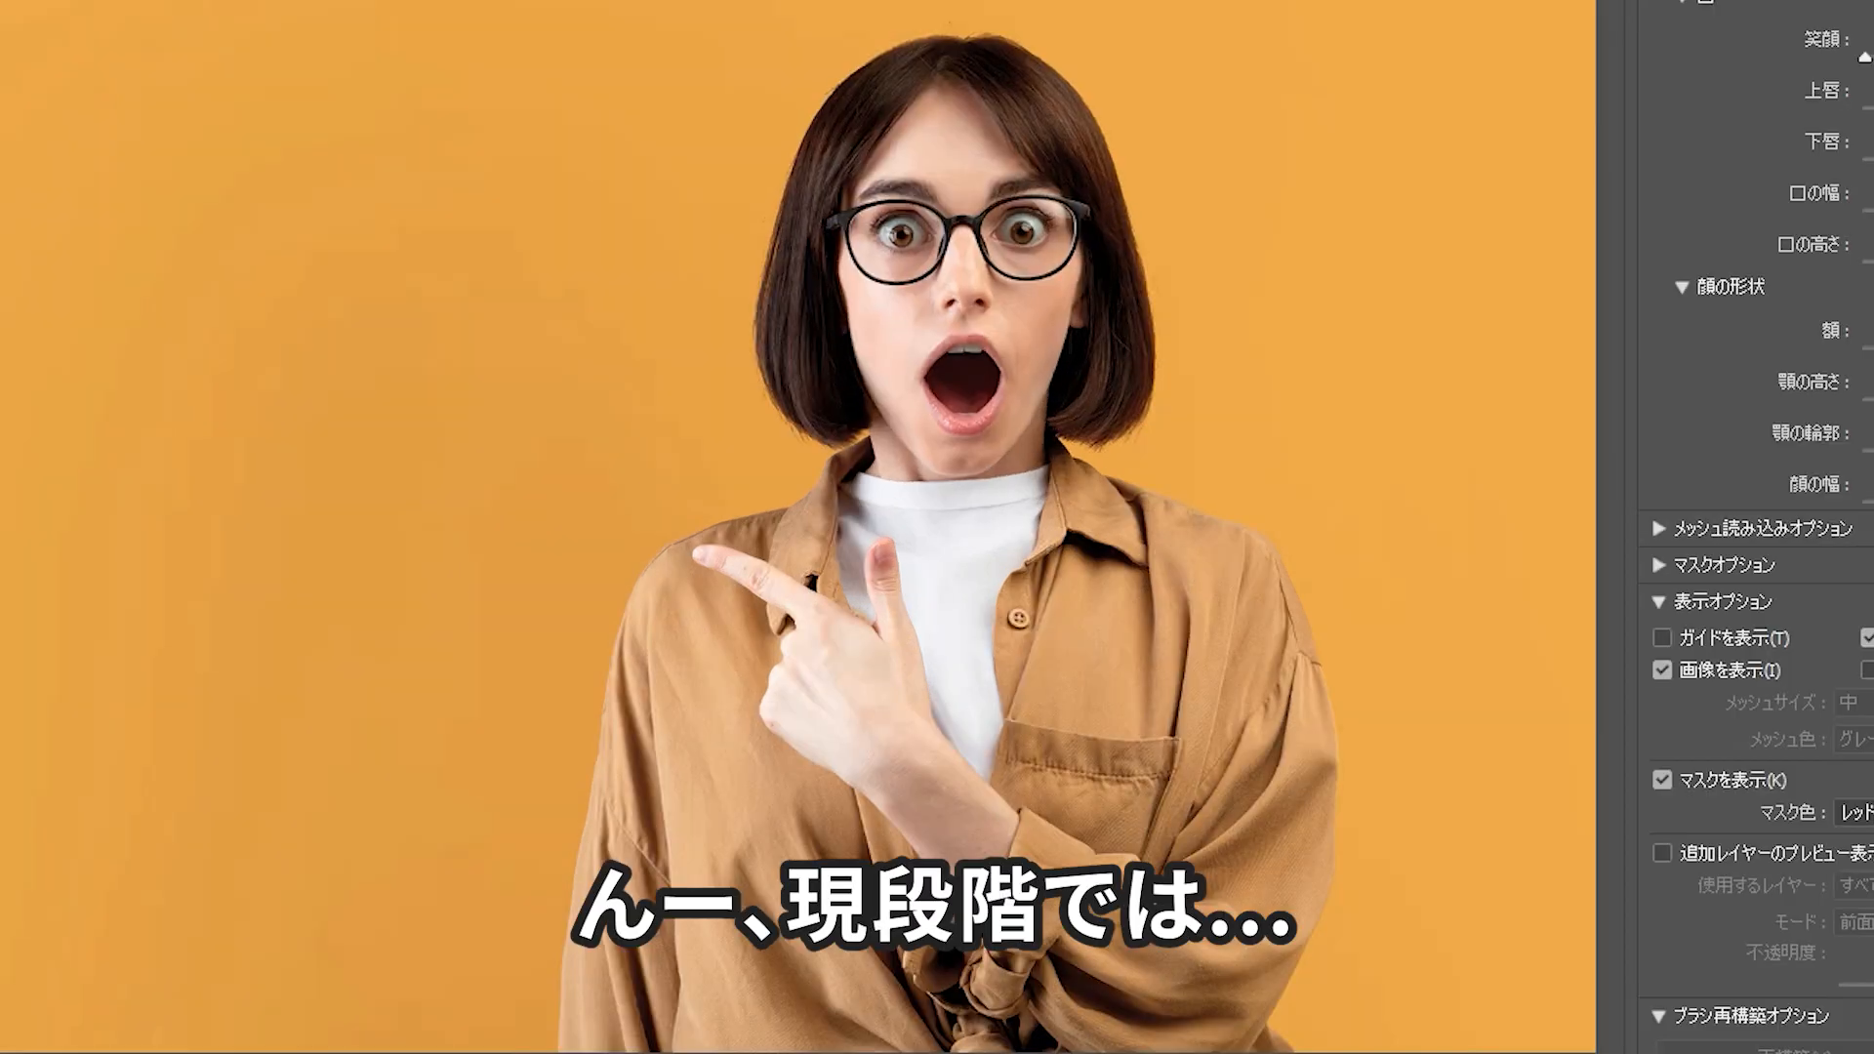
{"action": "left_click", "coordinate": [1598, 926]}
{"action": "key", "text": "p"}
{"action": "key", "text": "p"}
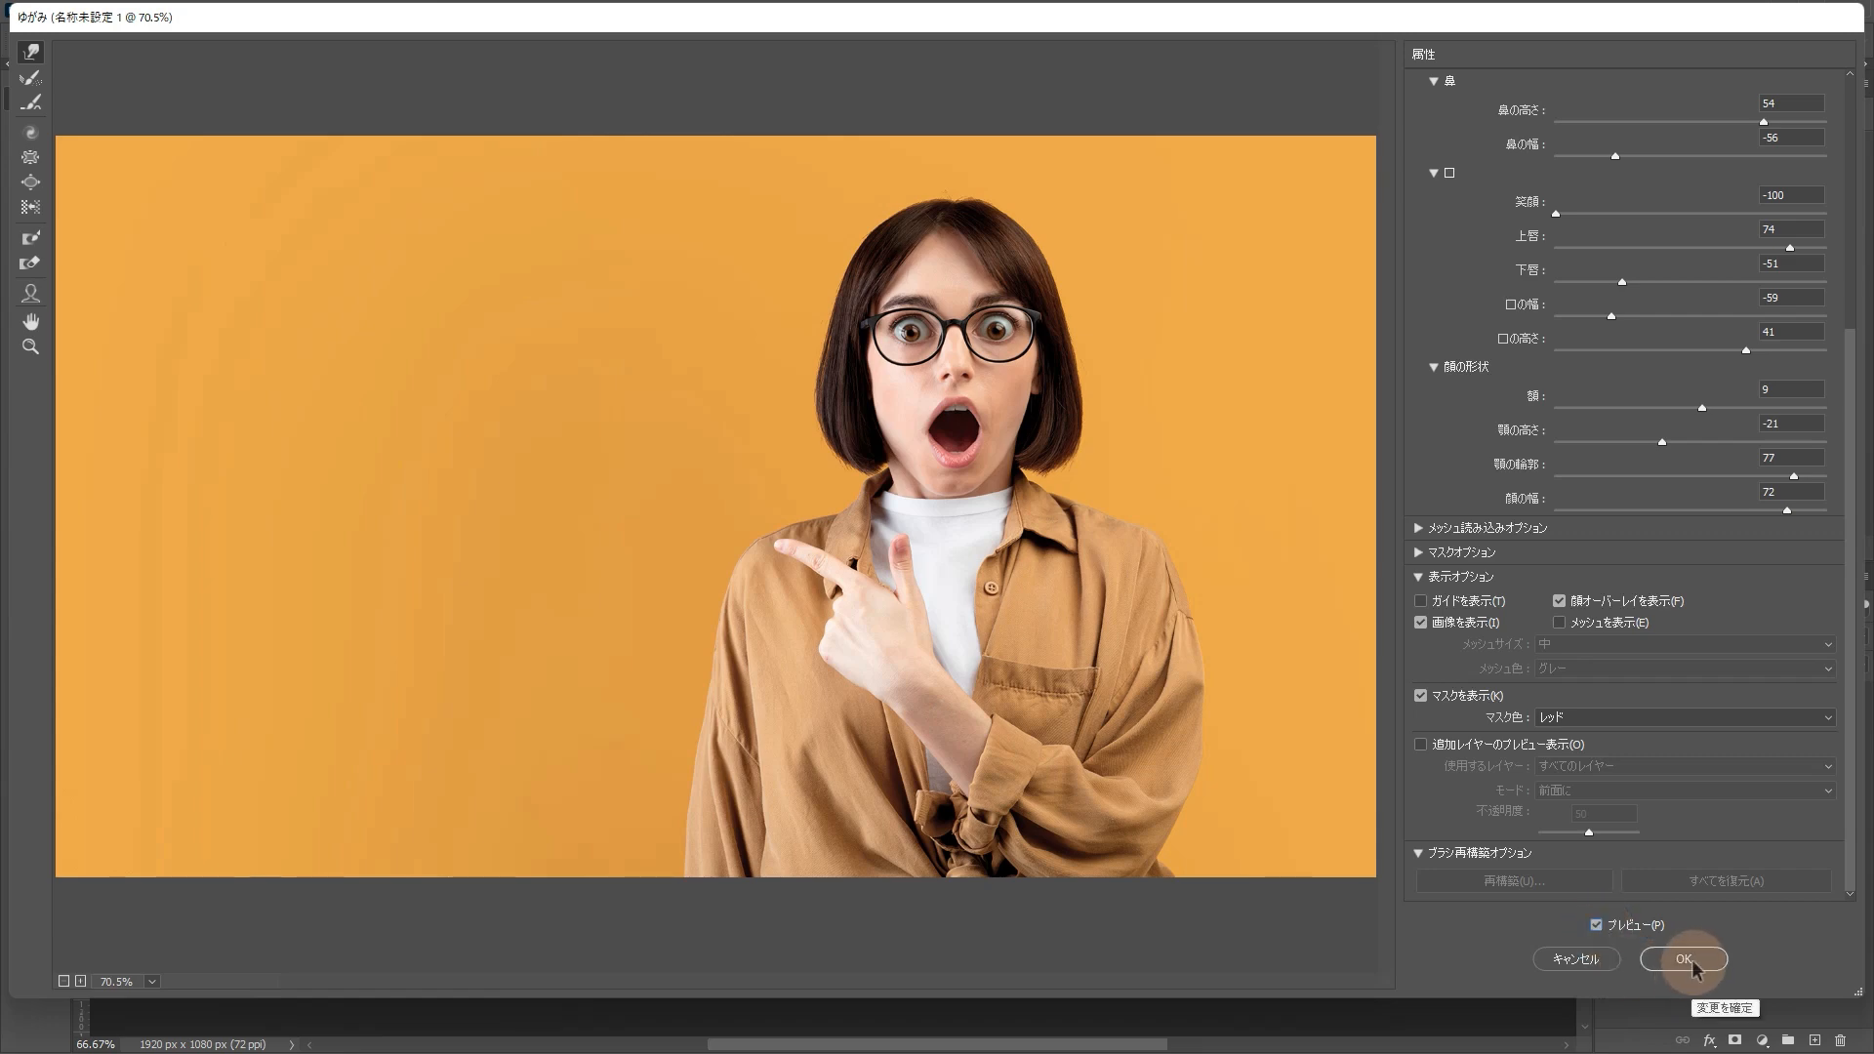
{"action": "left_click", "coordinate": [1685, 960]}
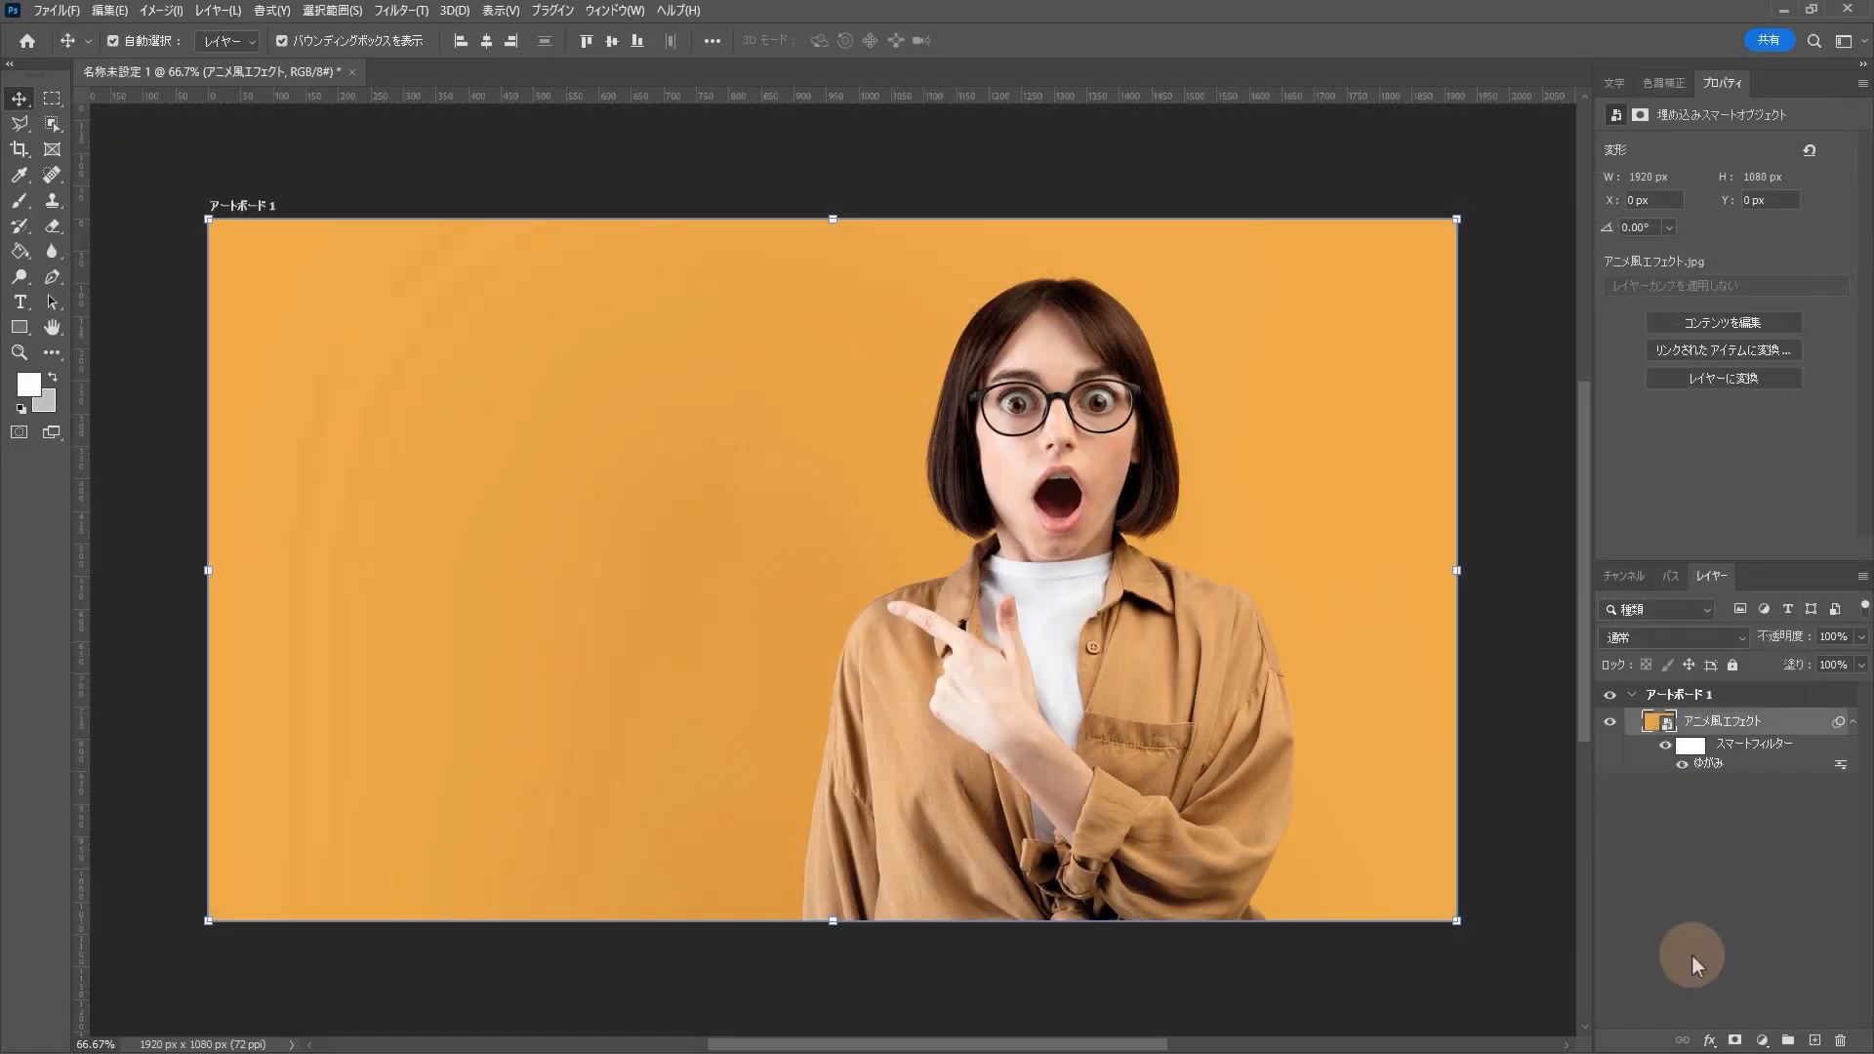
- Apply the Filter Gallery's Poster Edges effect to the アニメ風エフェクト layer with edge thickness 10, edge intensity 0 and posterization 5
{"action": "left_click", "coordinate": [1693, 965]}
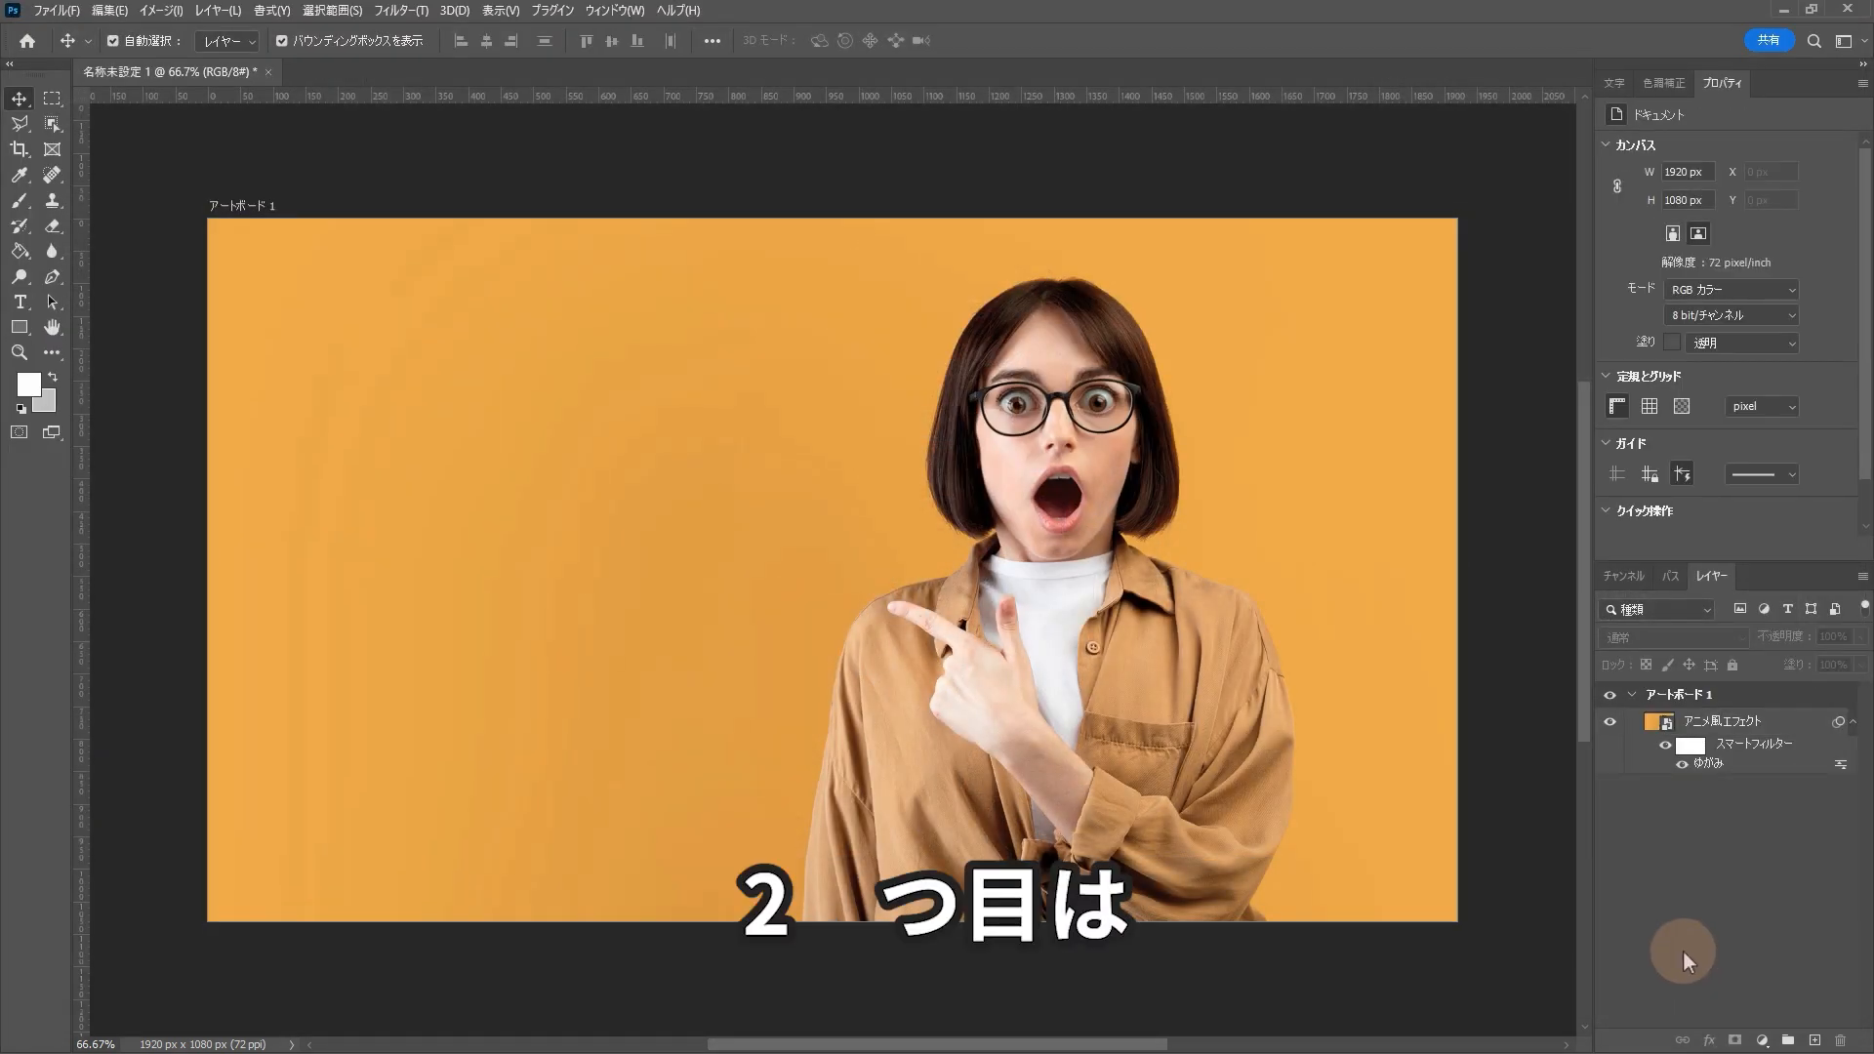
{"action": "left_click", "coordinate": [1725, 727]}
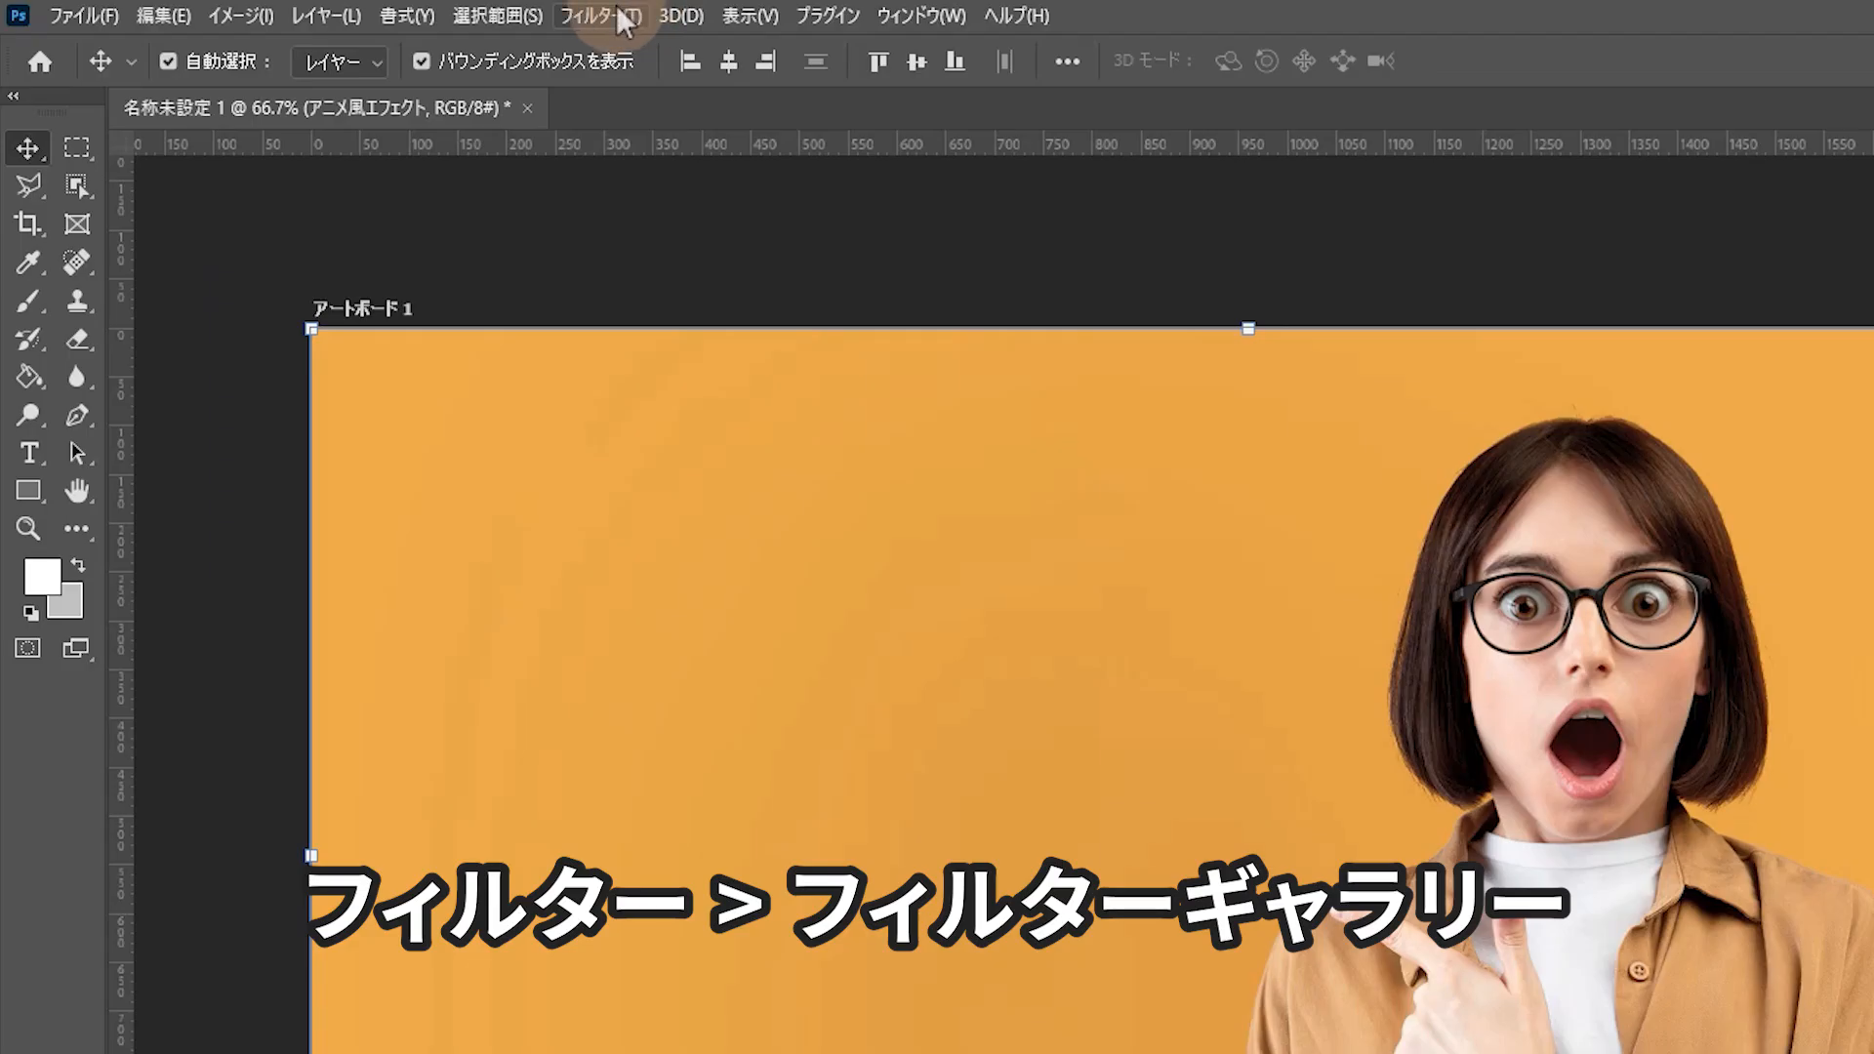
{"action": "left_click", "coordinate": [412, 11]}
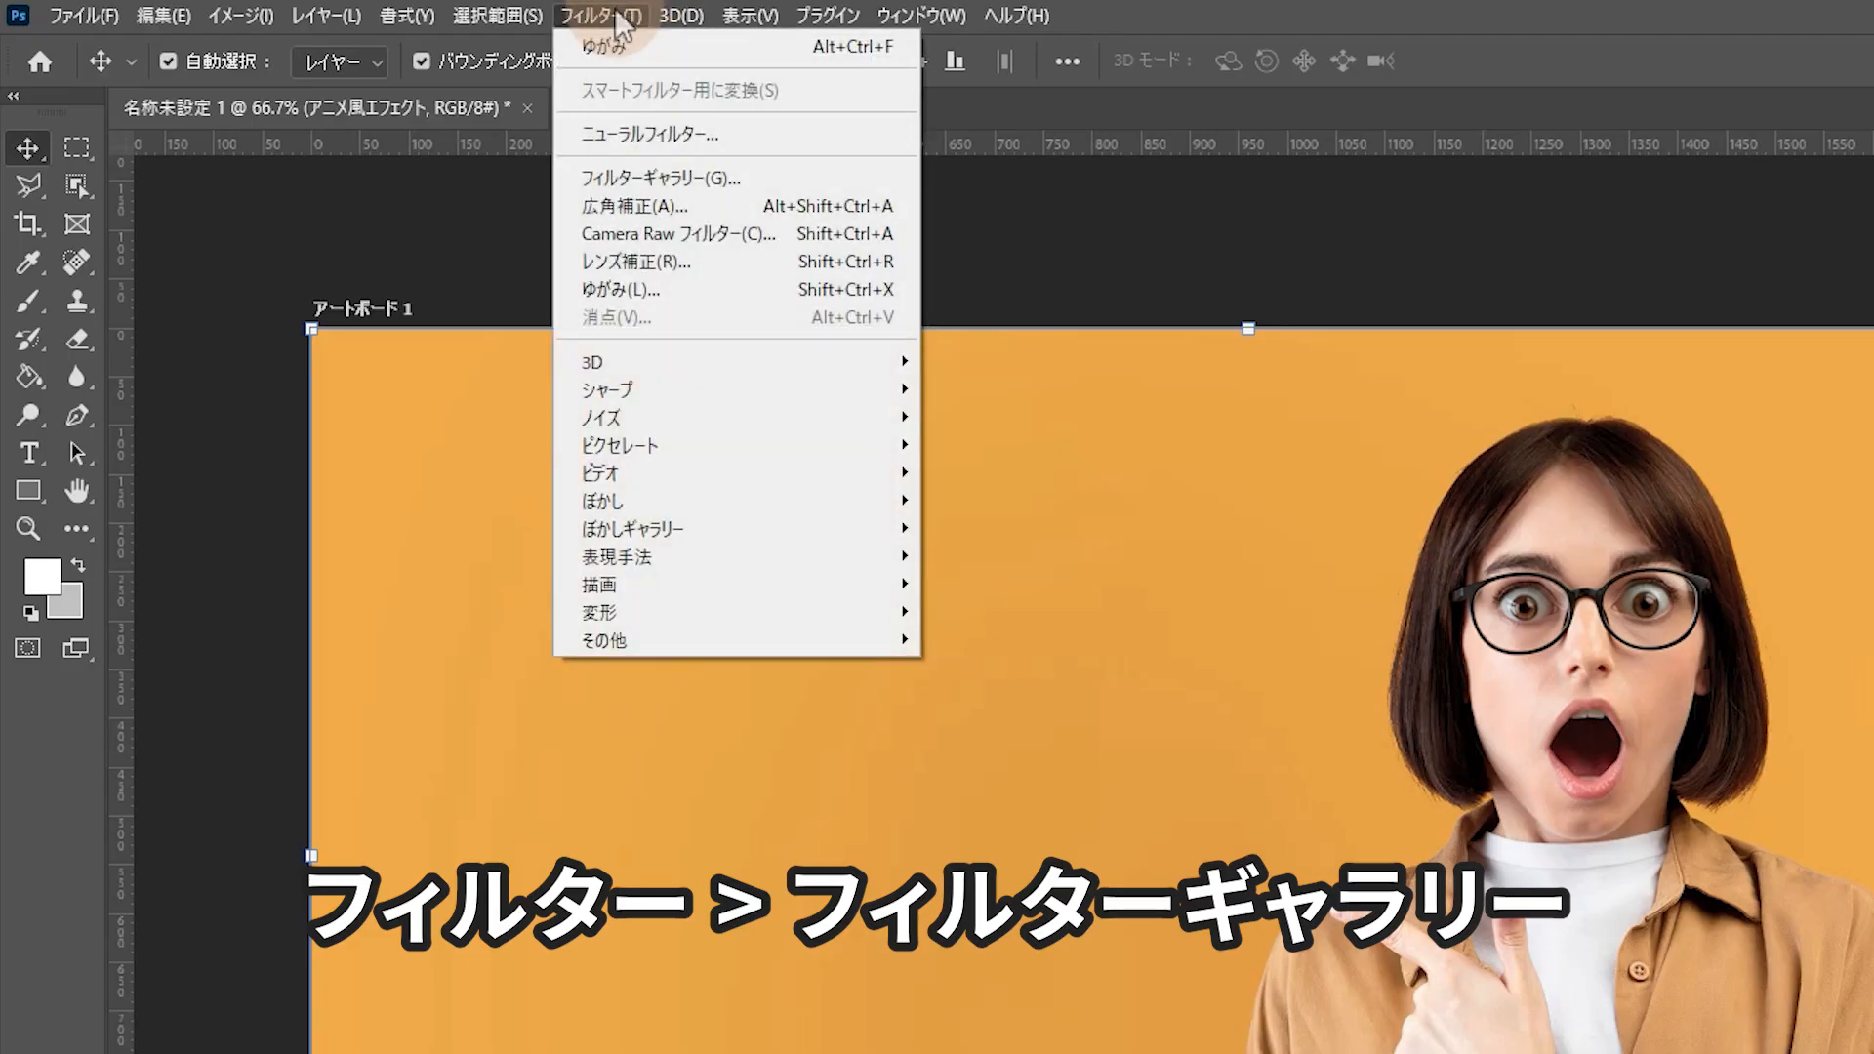
{"action": "left_click", "coordinate": [701, 184]}
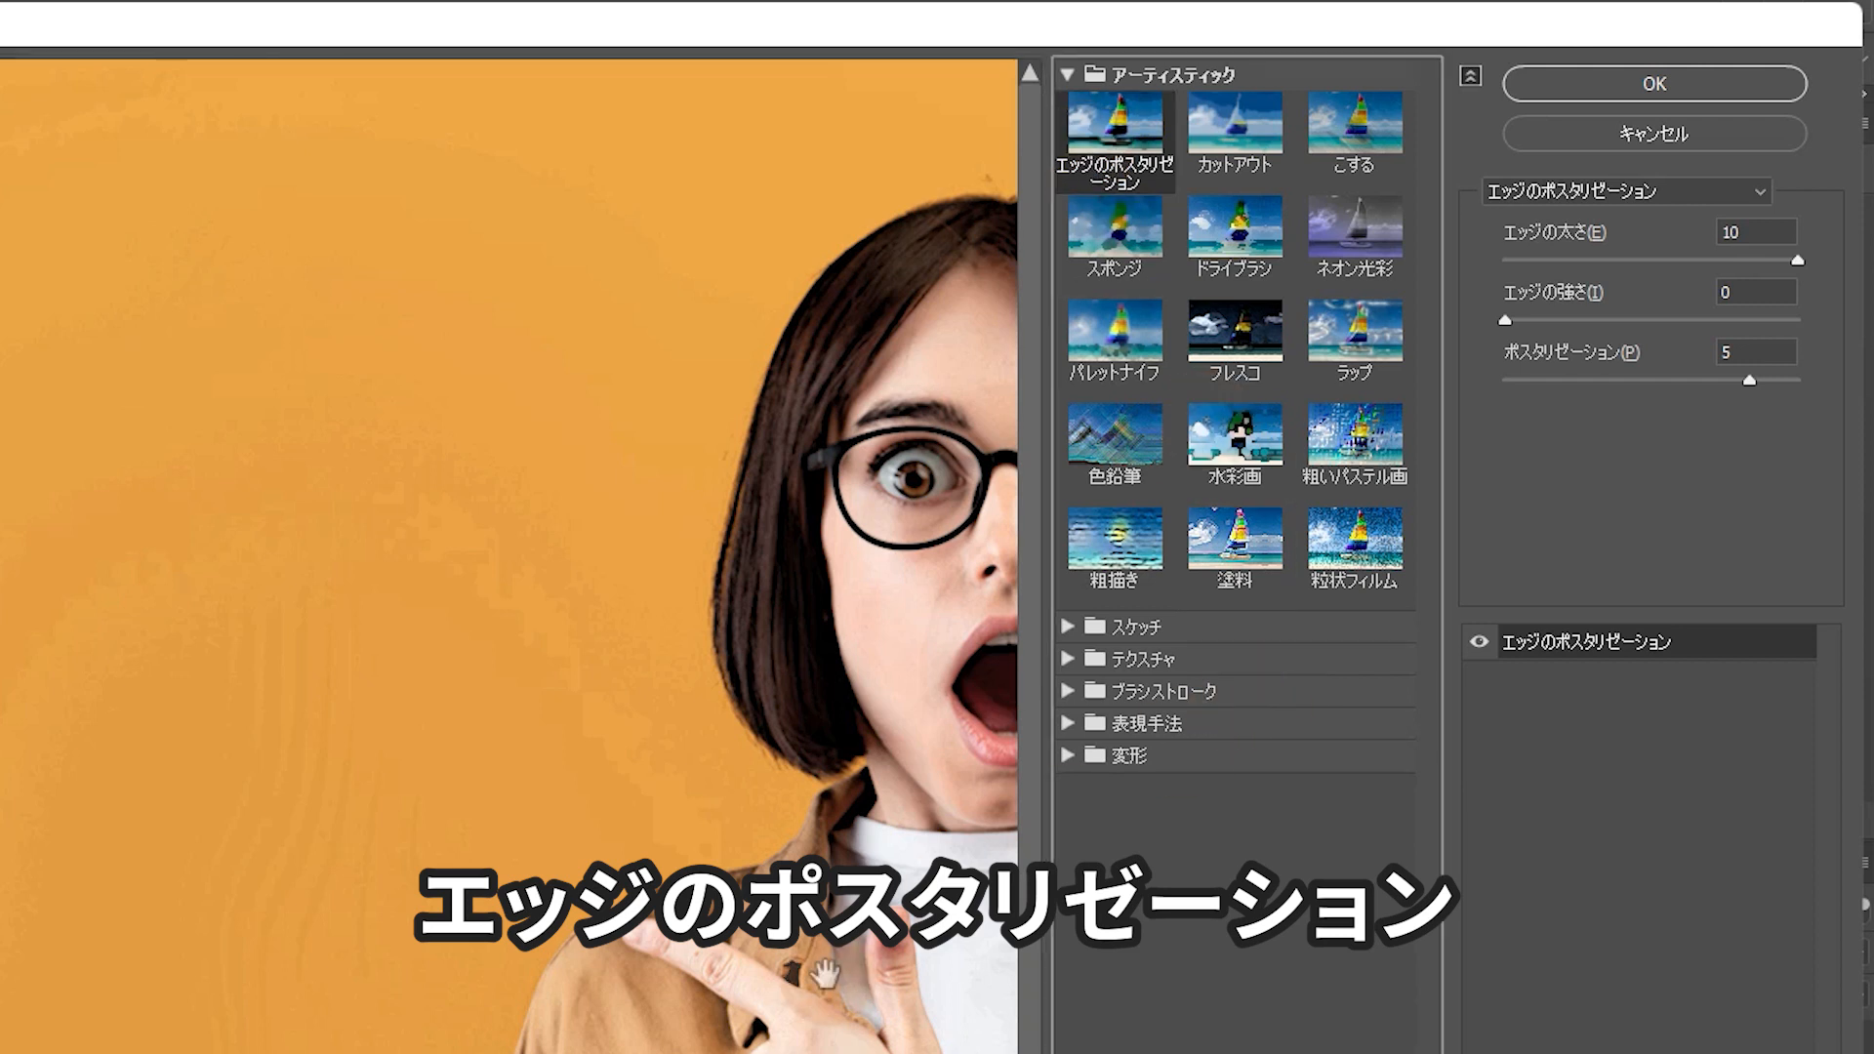
{"action": "left_click_drag", "start_coordinate": [825, 969], "coordinate": [144, 974]}
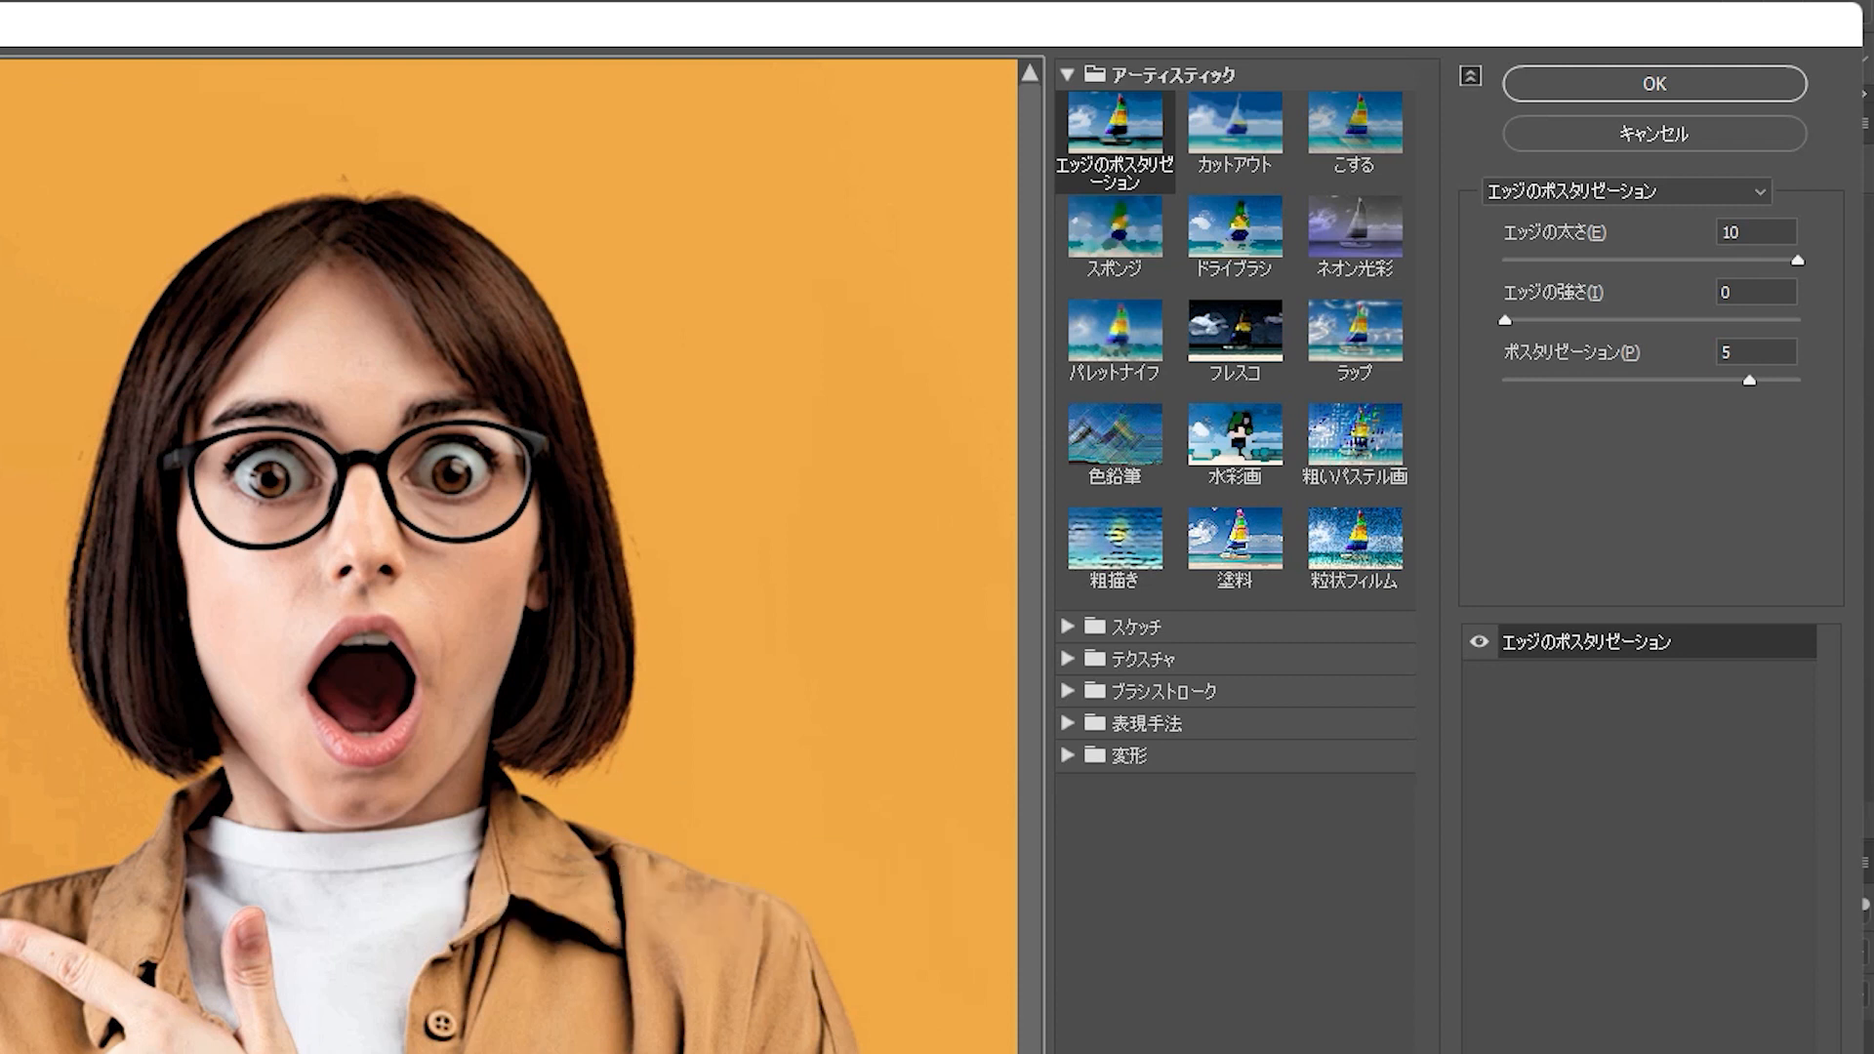
{"action": "left_click", "coordinate": [1796, 260]}
{"action": "left_click_drag", "start_coordinate": [1794, 255], "coordinate": [1862, 284]}
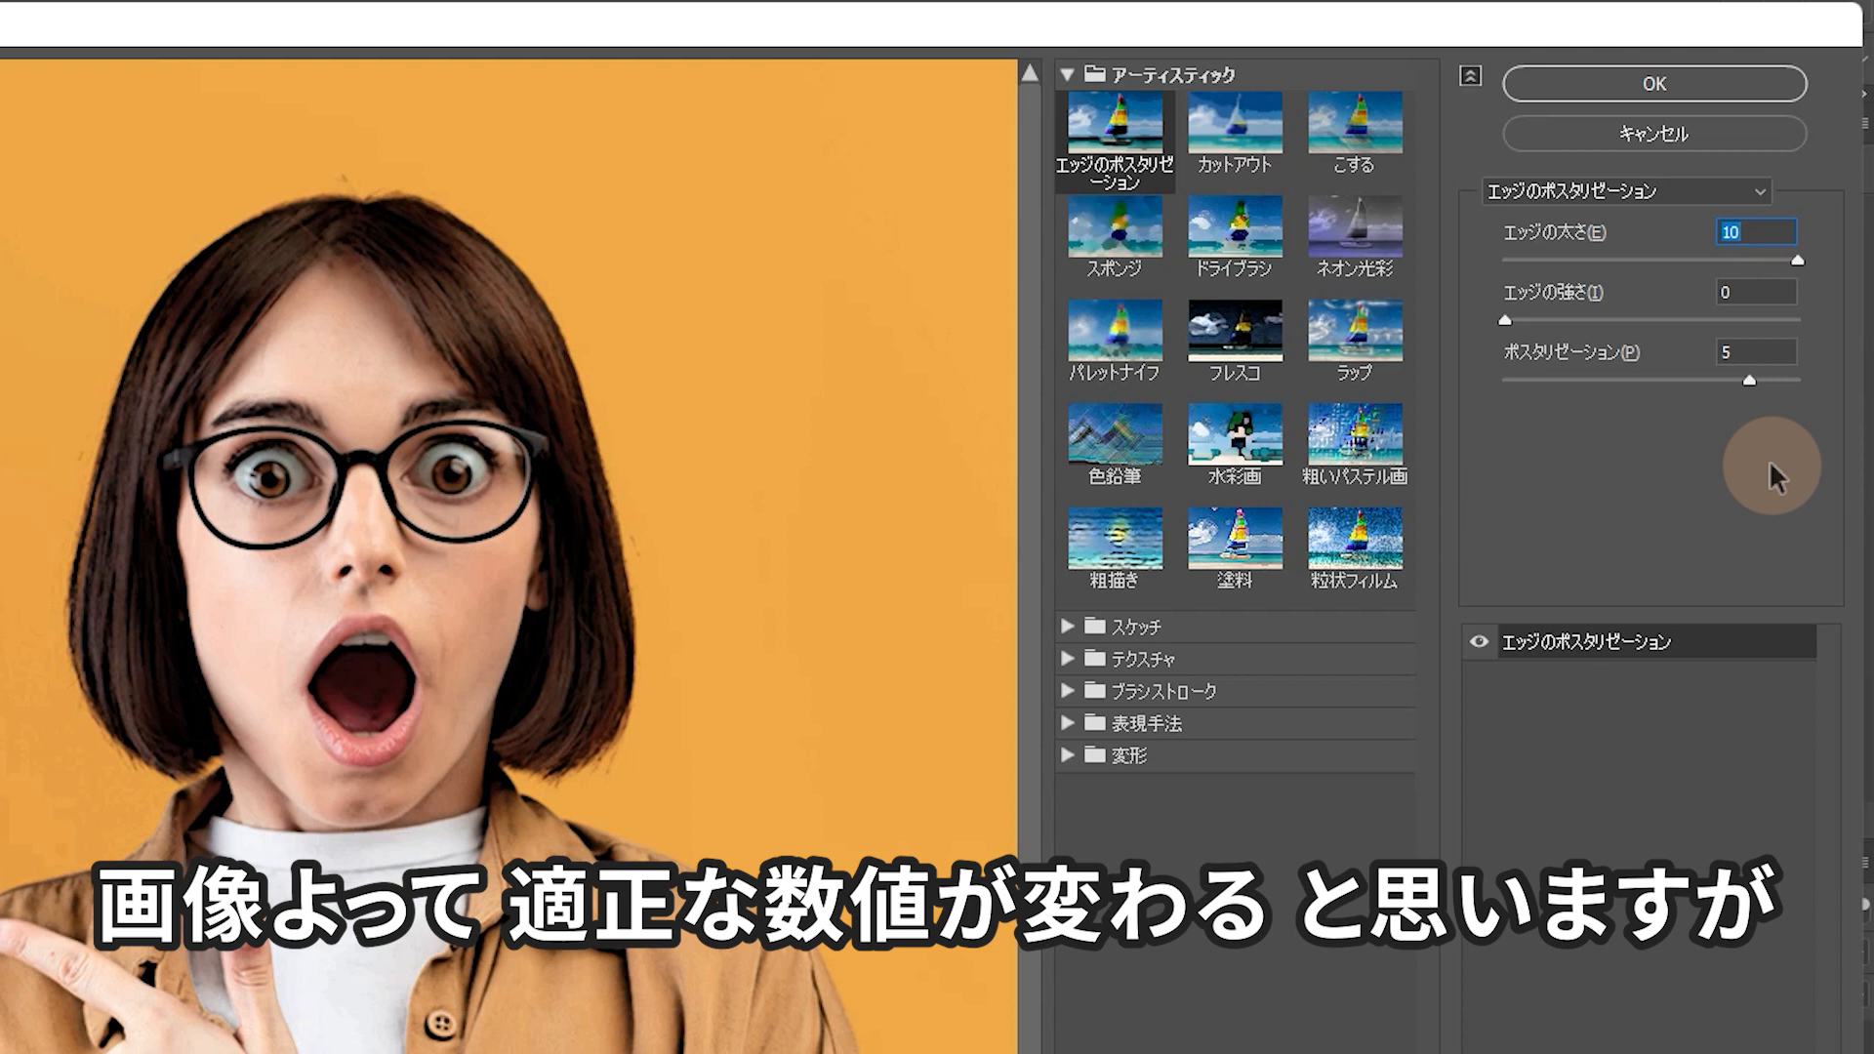
{"action": "left_click", "coordinate": [1752, 231]}
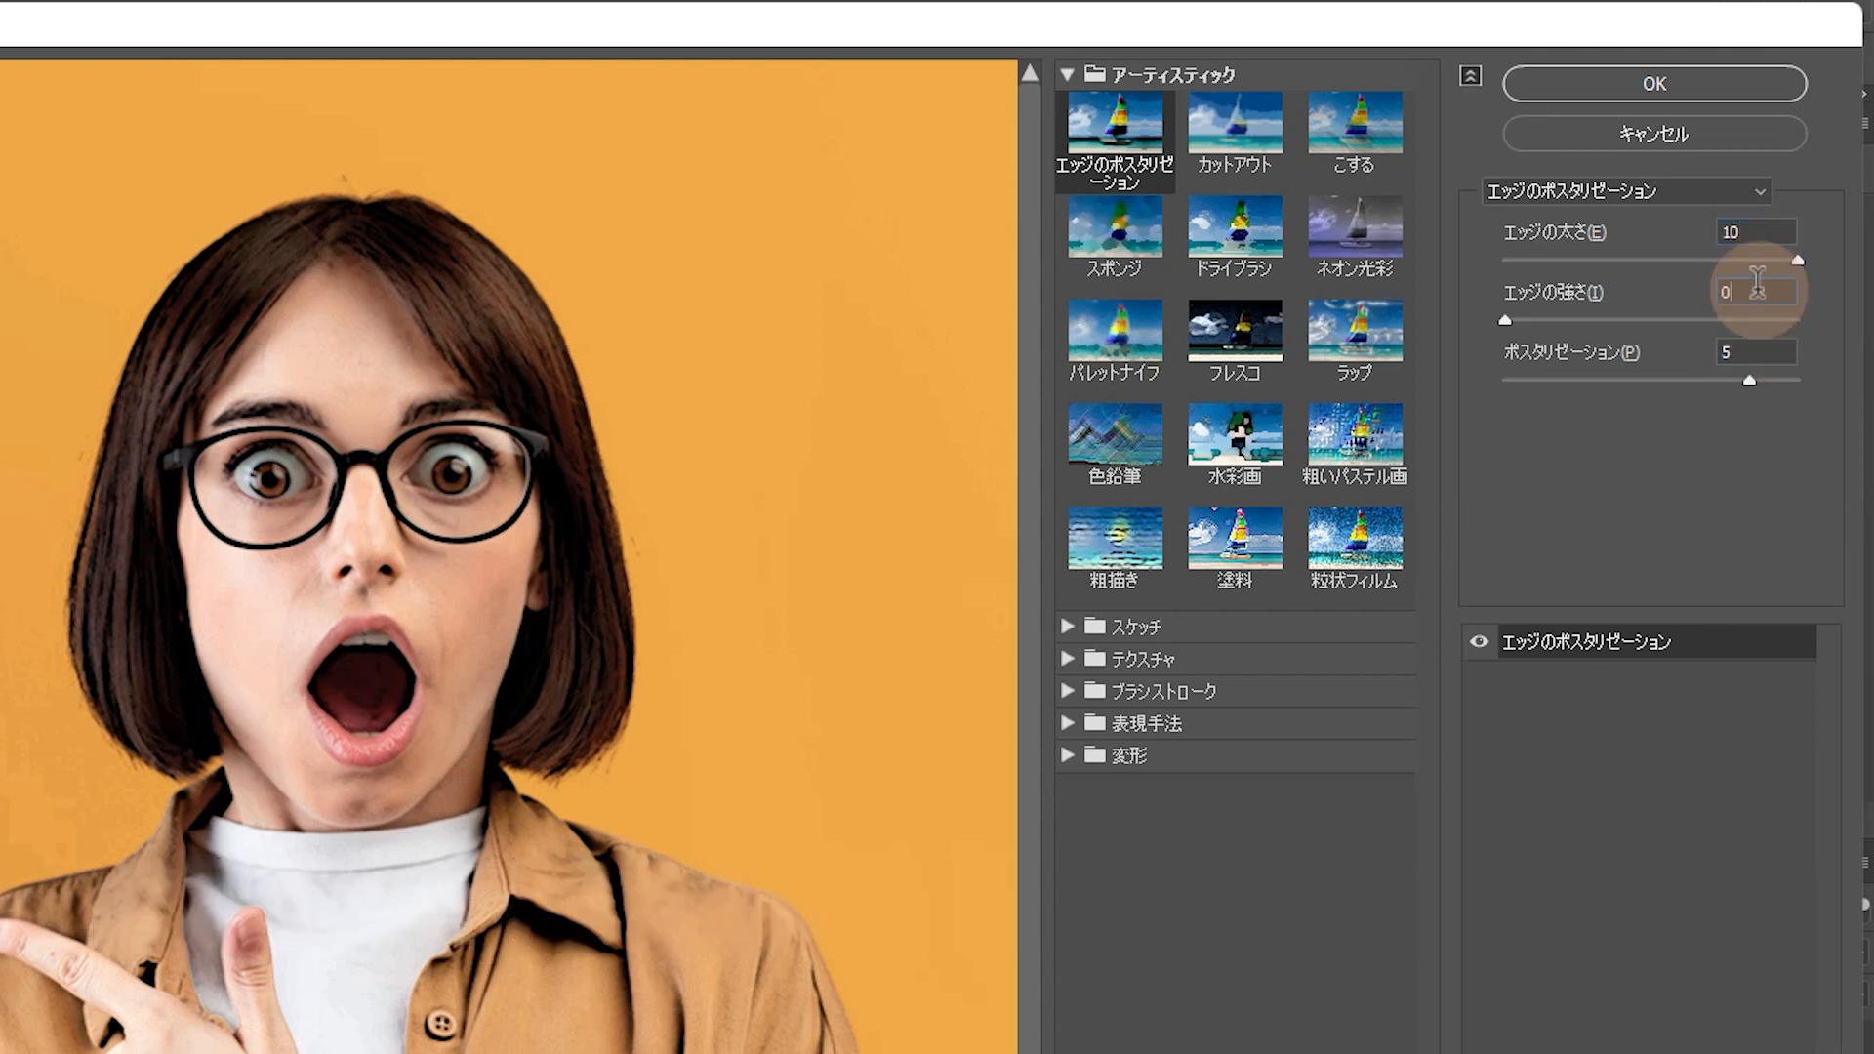
{"action": "left_click", "coordinate": [1762, 351]}
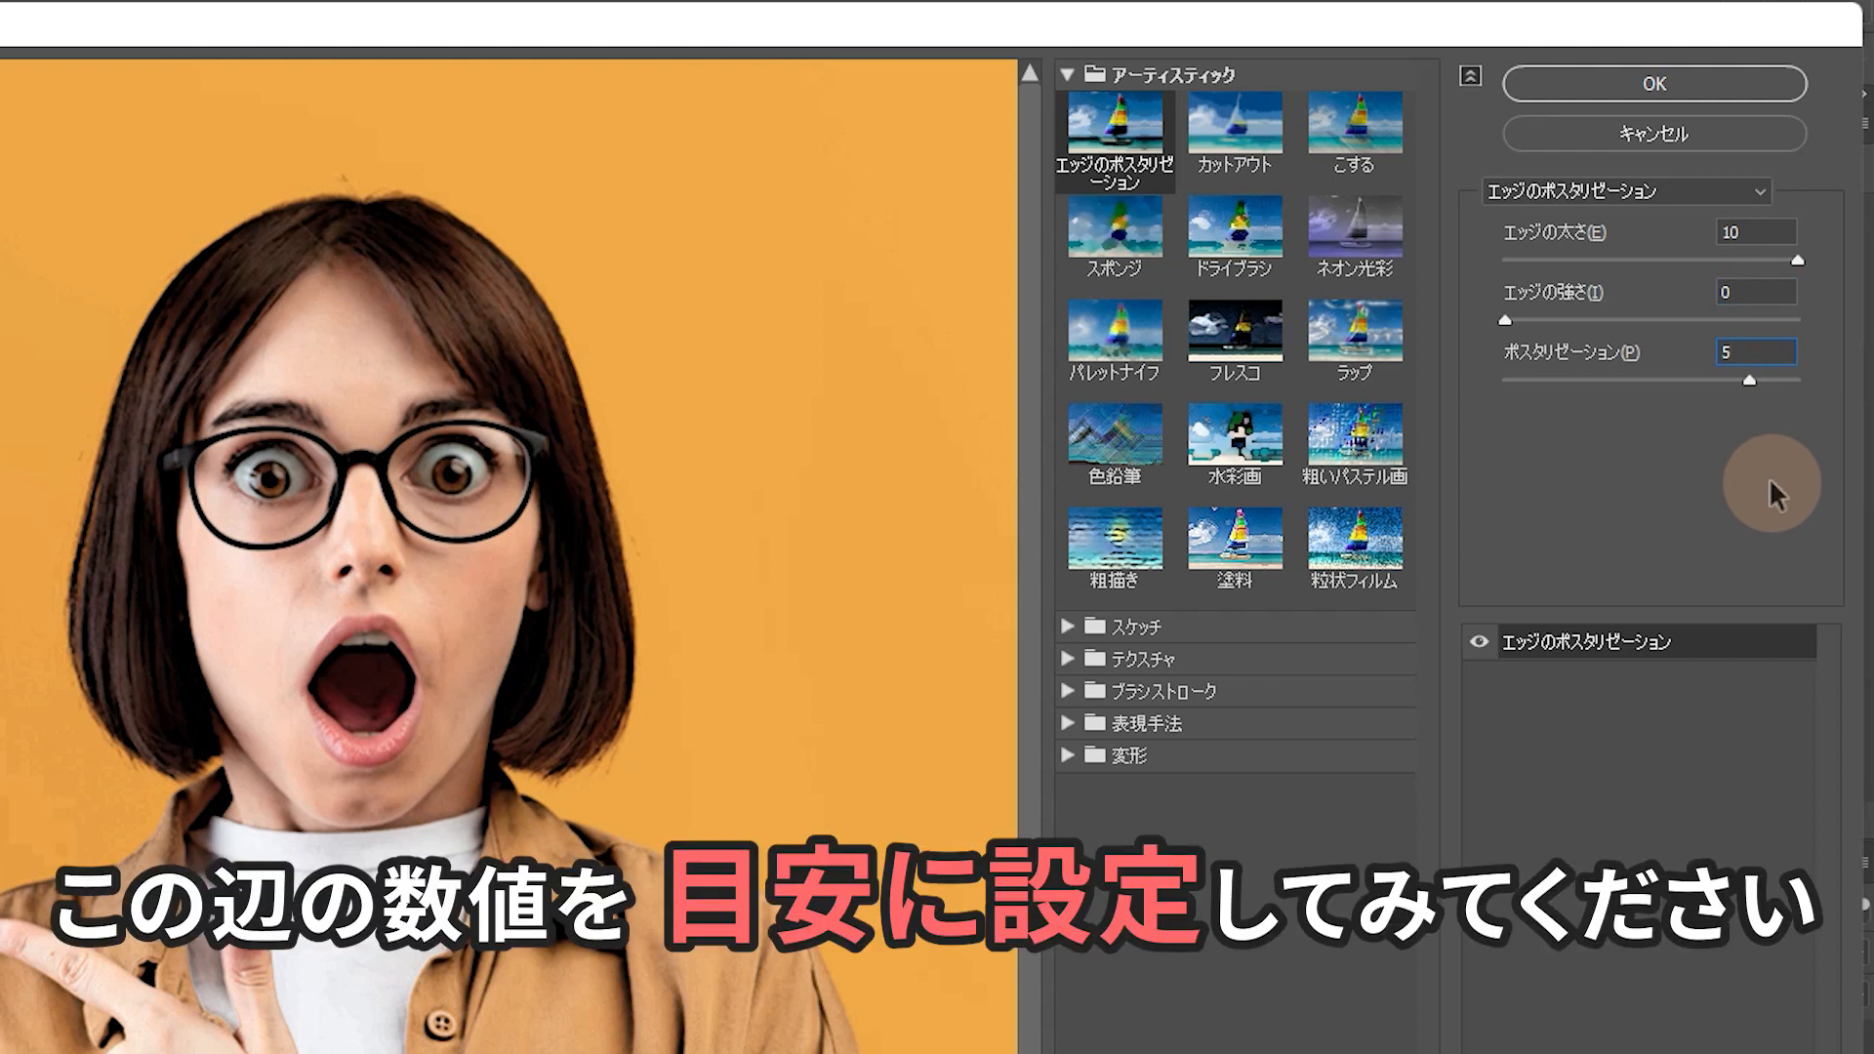
{"action": "left_click", "coordinate": [1679, 82]}
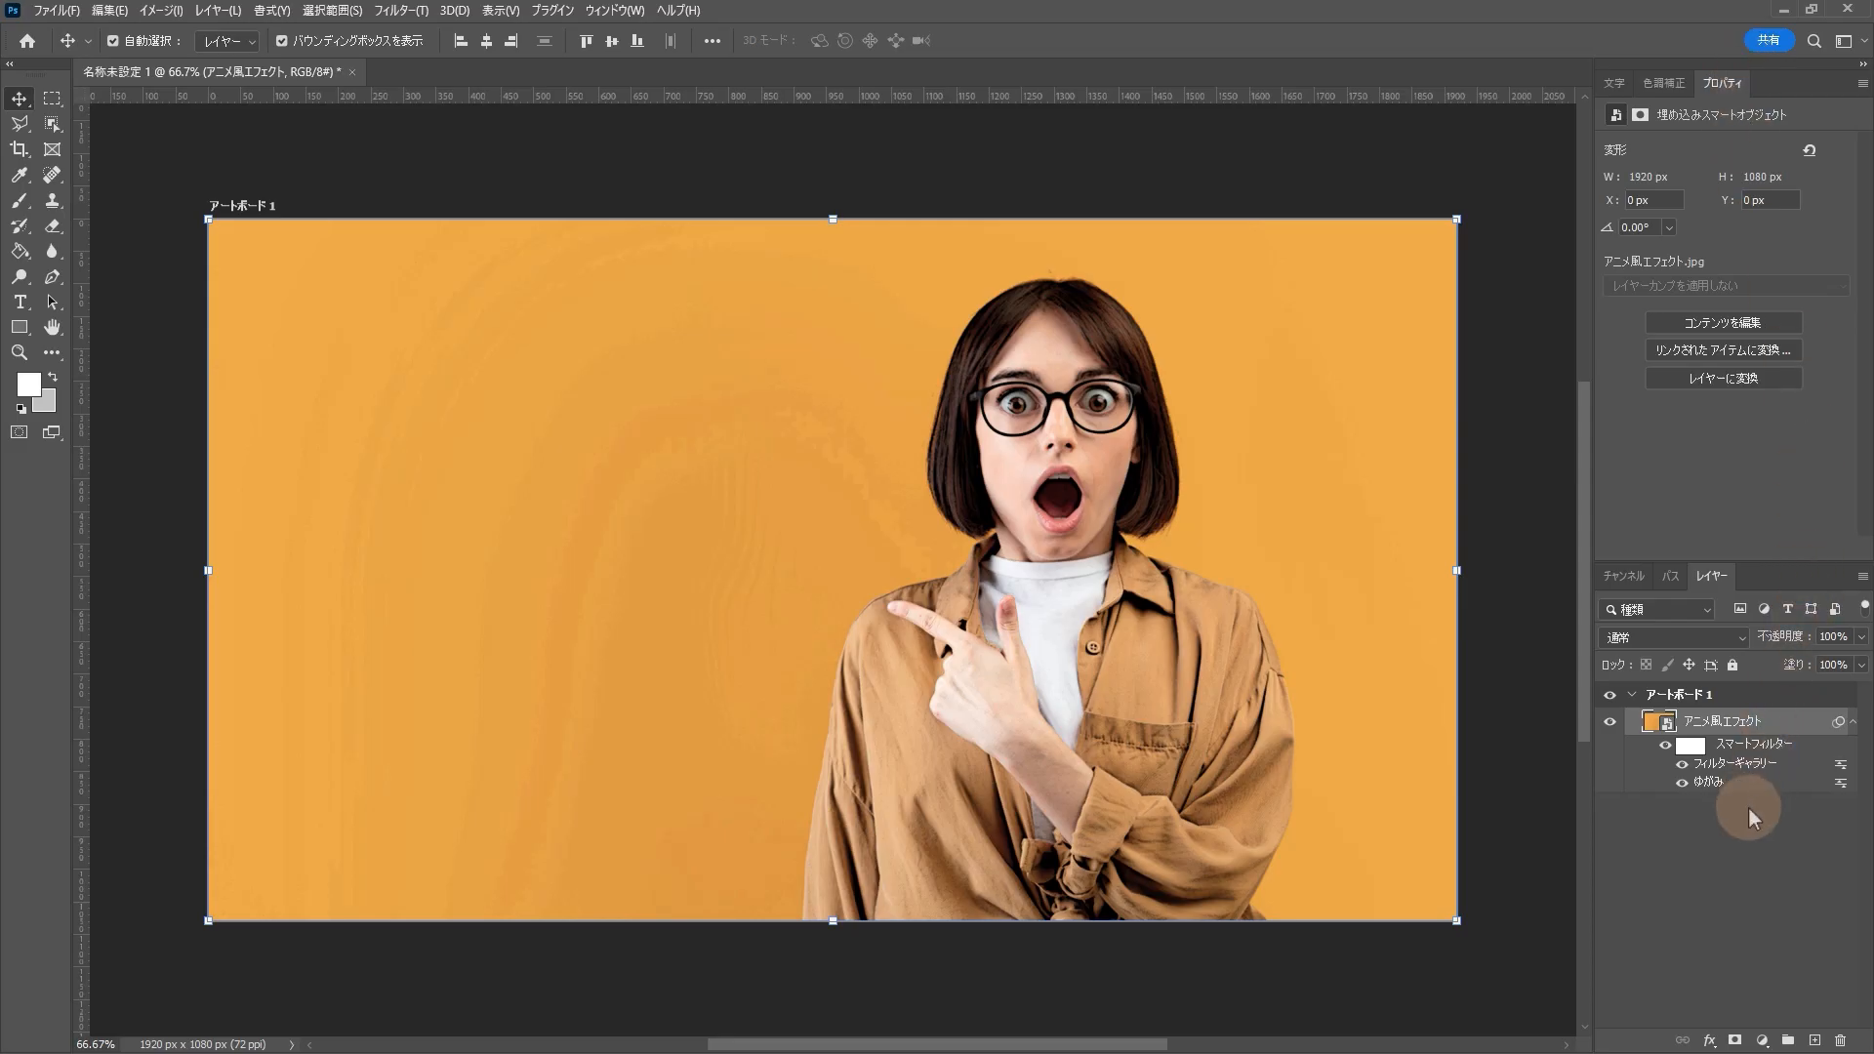
- Open the Oil Paint filter for the アニメ風エフェクト layer and turn on its preview
{"action": "left_click", "coordinate": [1736, 863]}
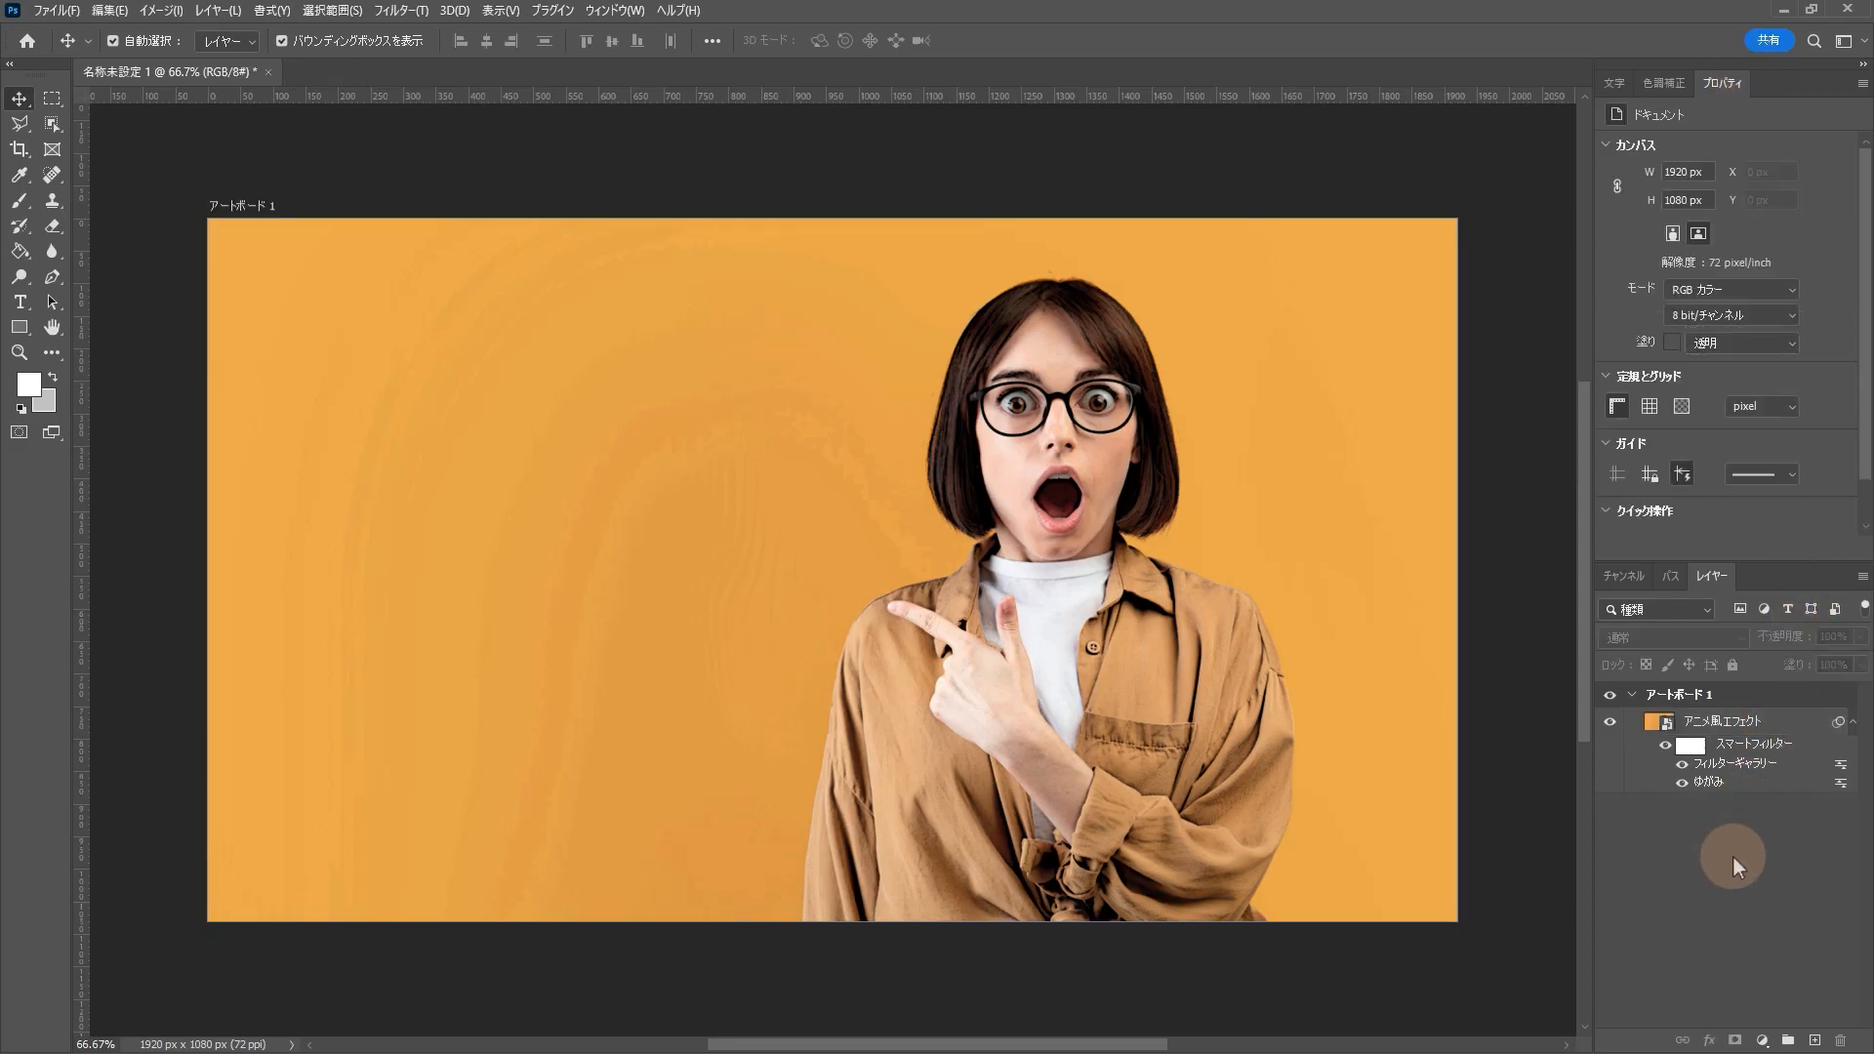
{"action": "key", "text": "z"}
{"action": "left_click_drag", "start_coordinate": [1085, 416], "coordinate": [1171, 566]}
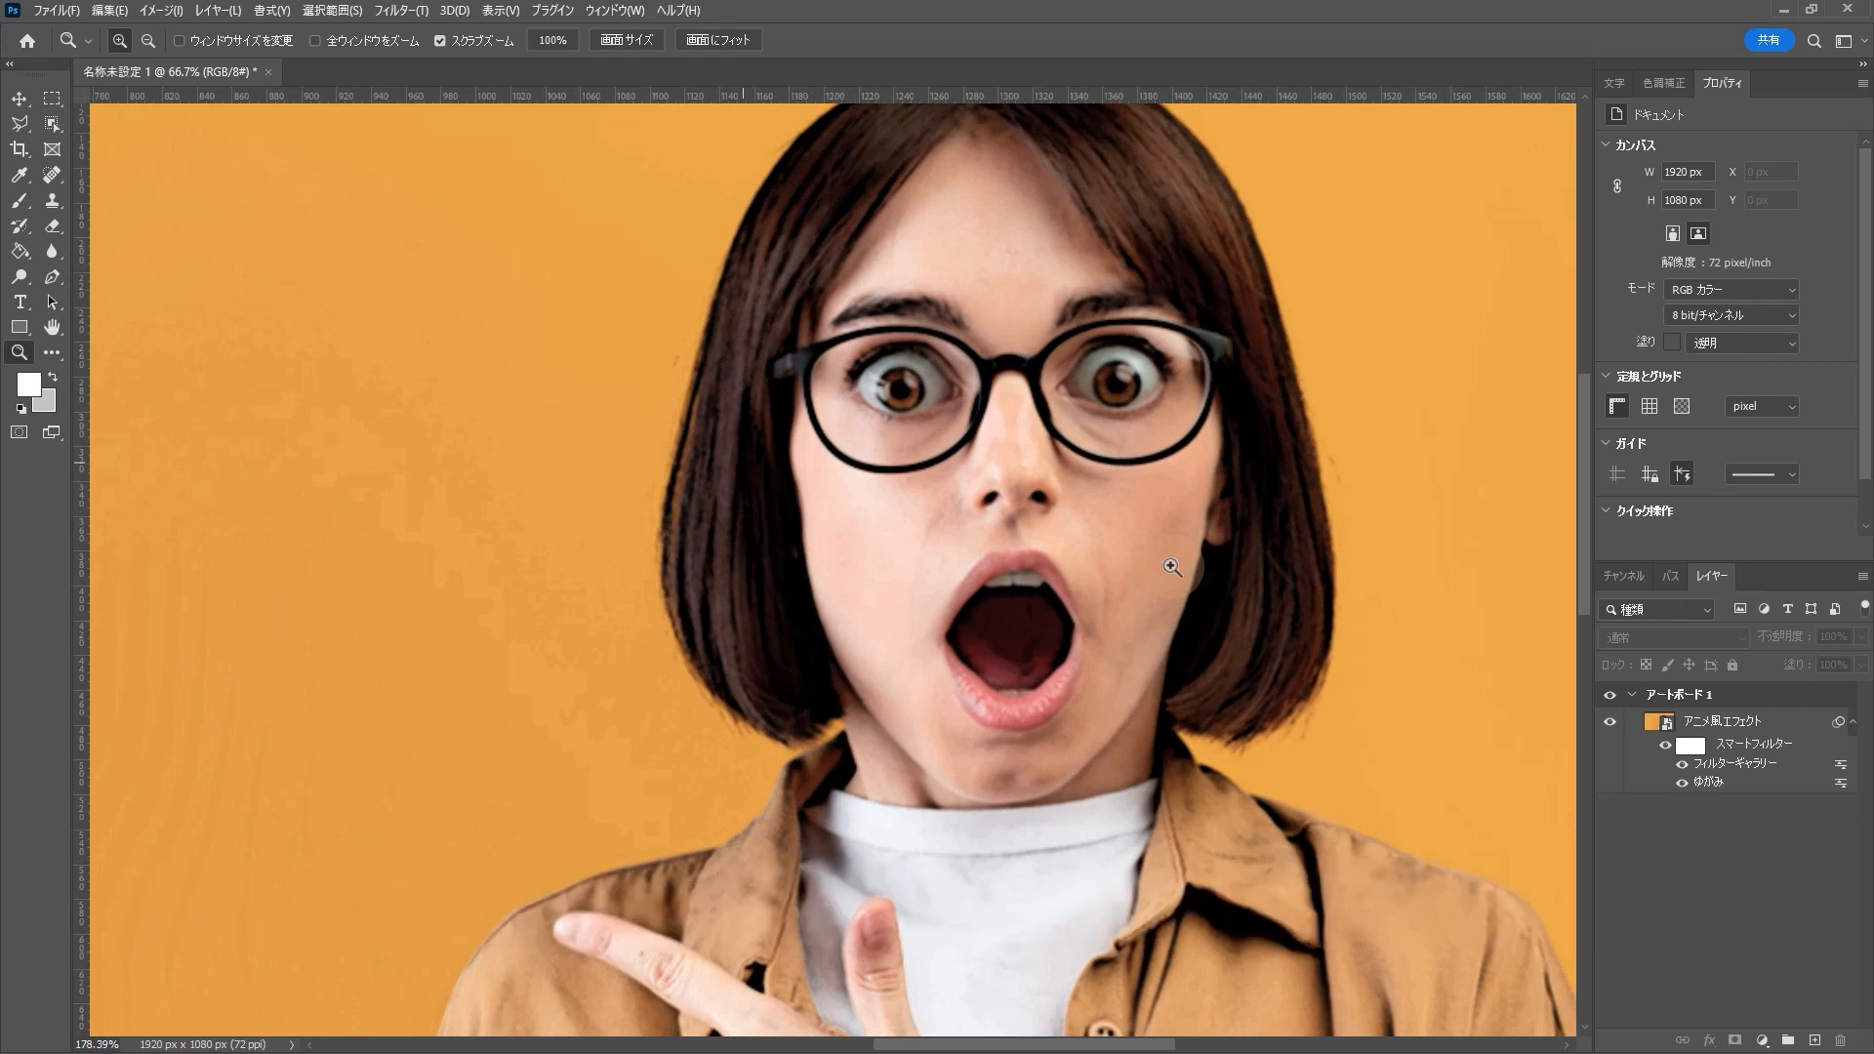
{"action": "left_click_drag", "start_coordinate": [1168, 562], "coordinate": [1166, 563]}
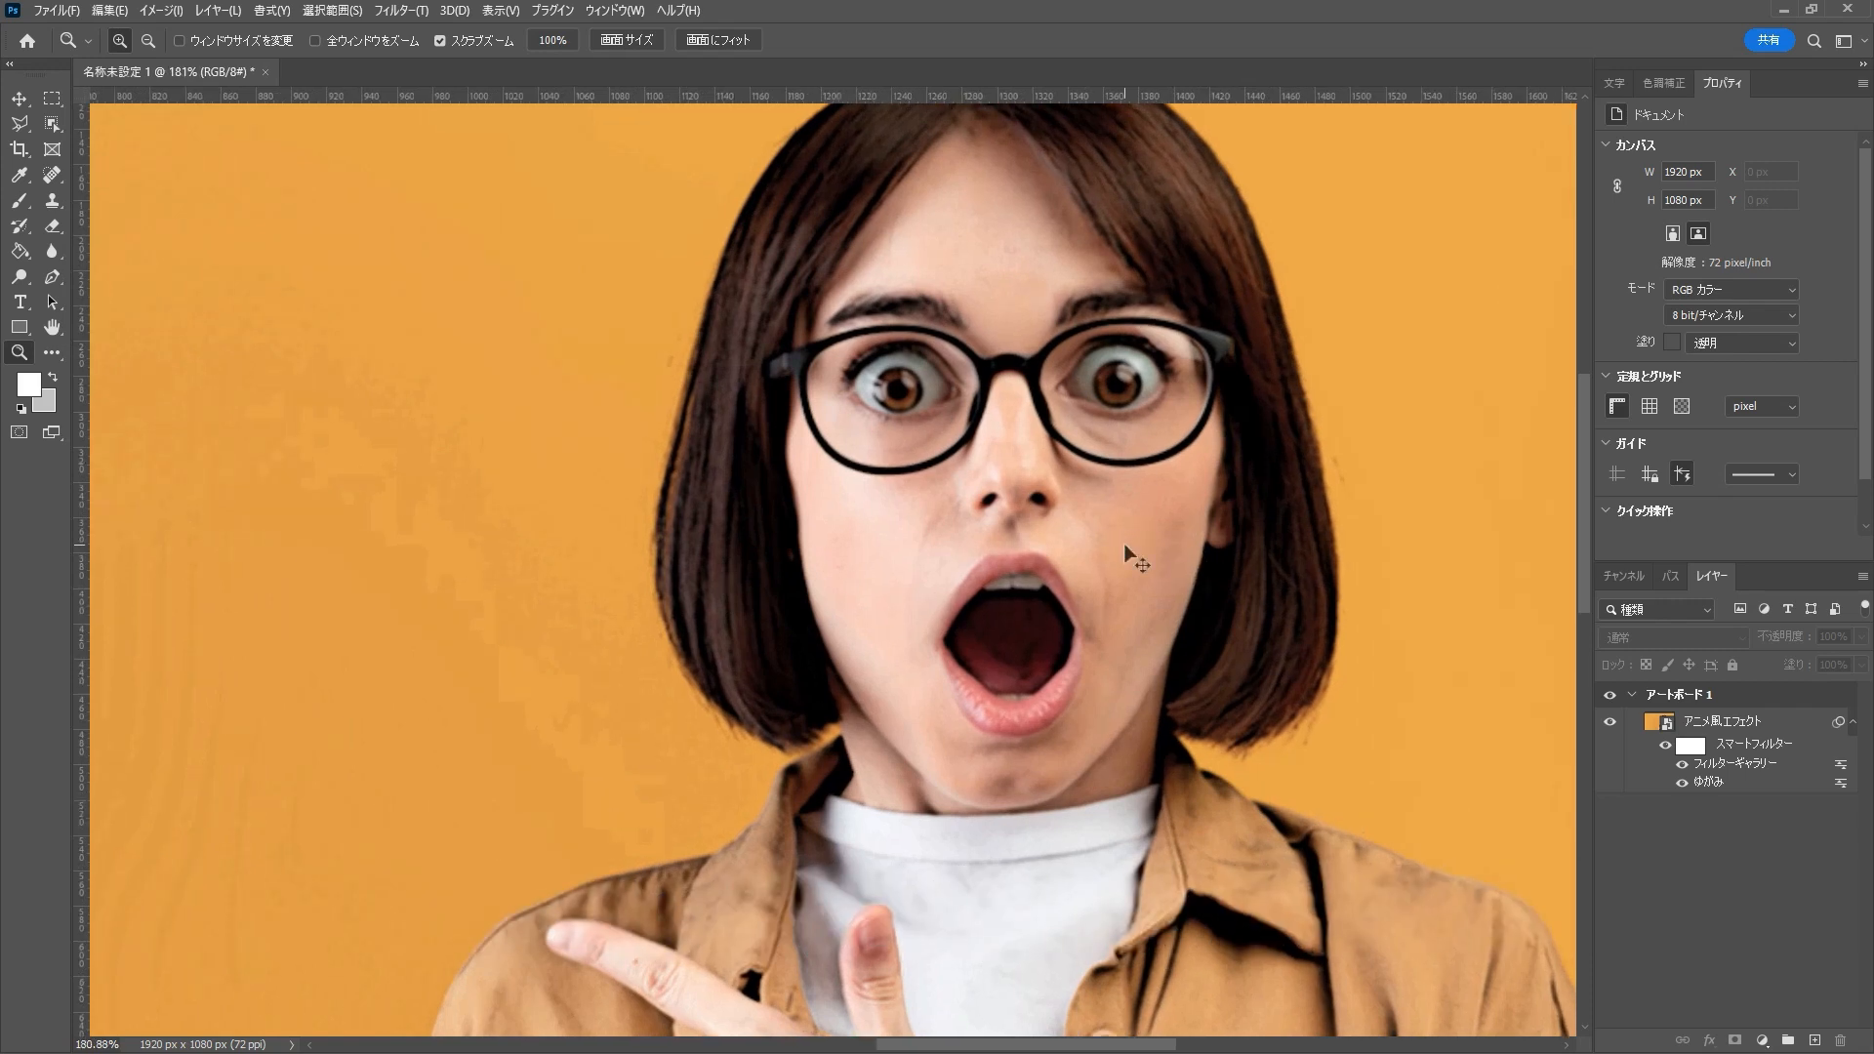
{"action": "key", "text": "ctrl+0"}
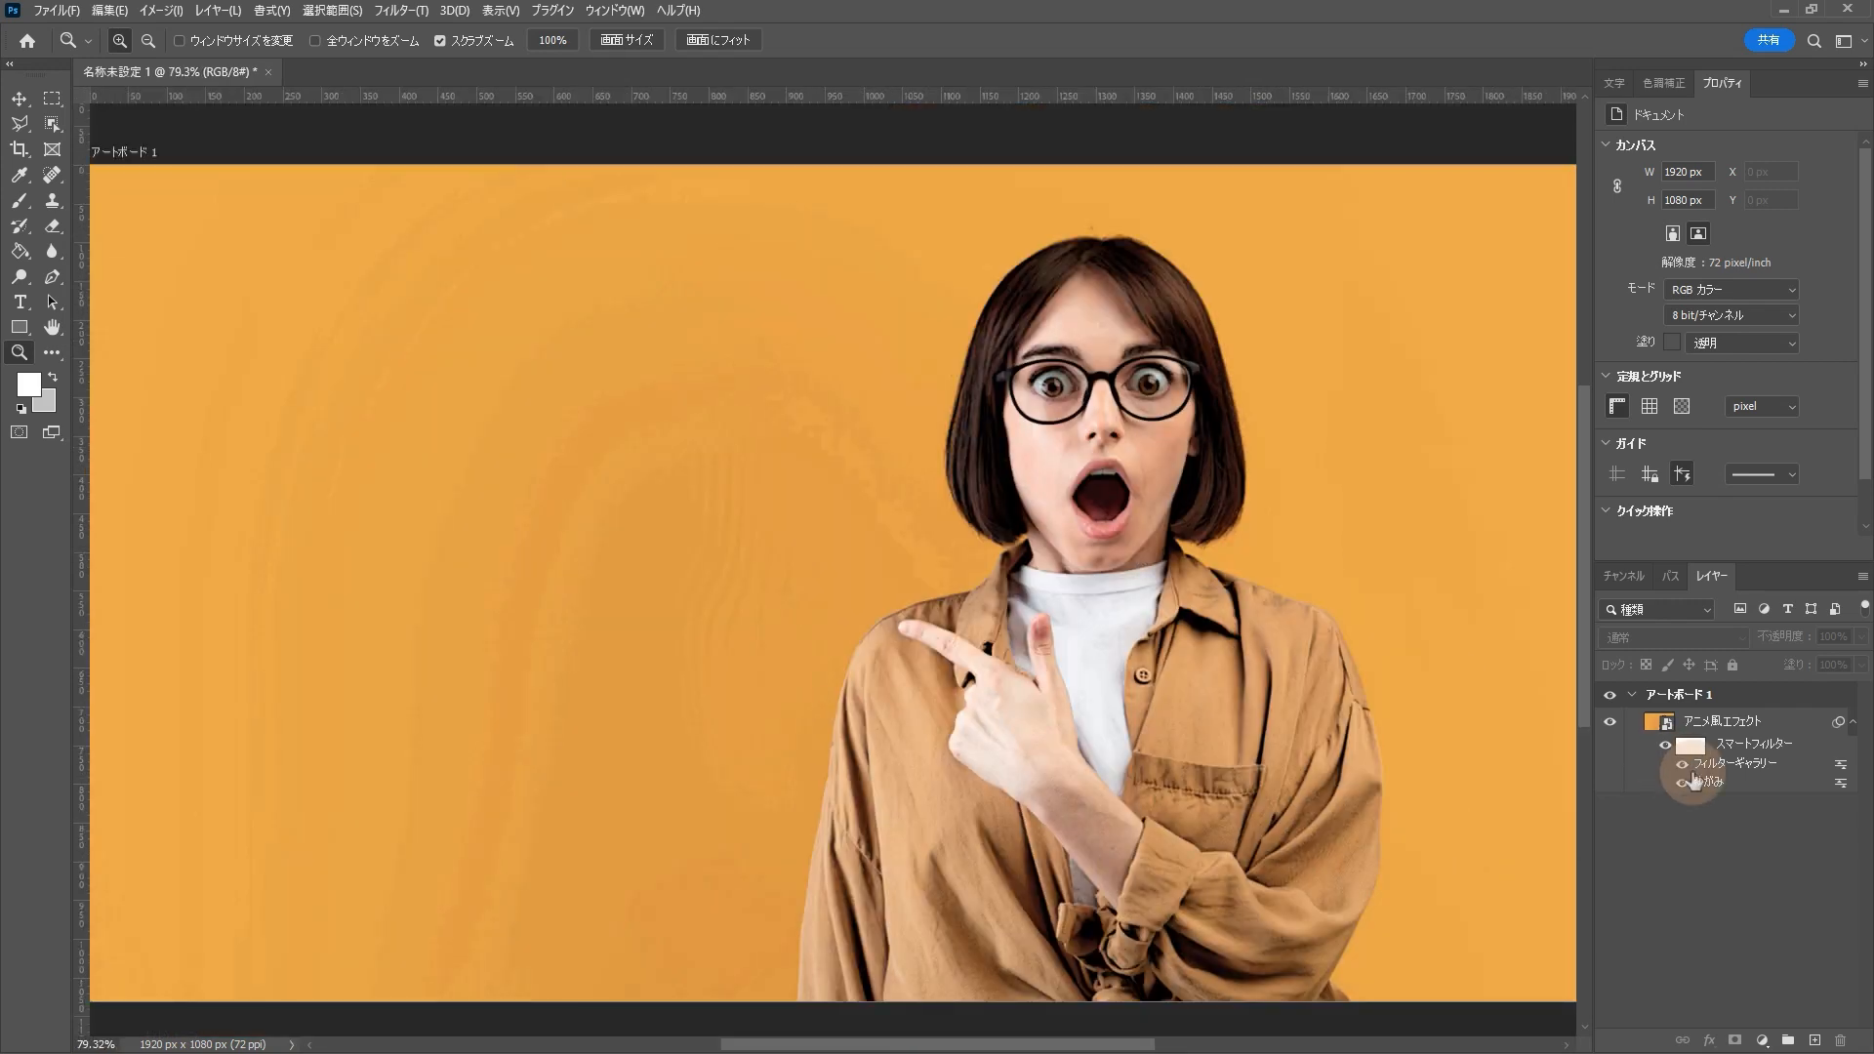
{"action": "left_click", "coordinate": [1745, 721]}
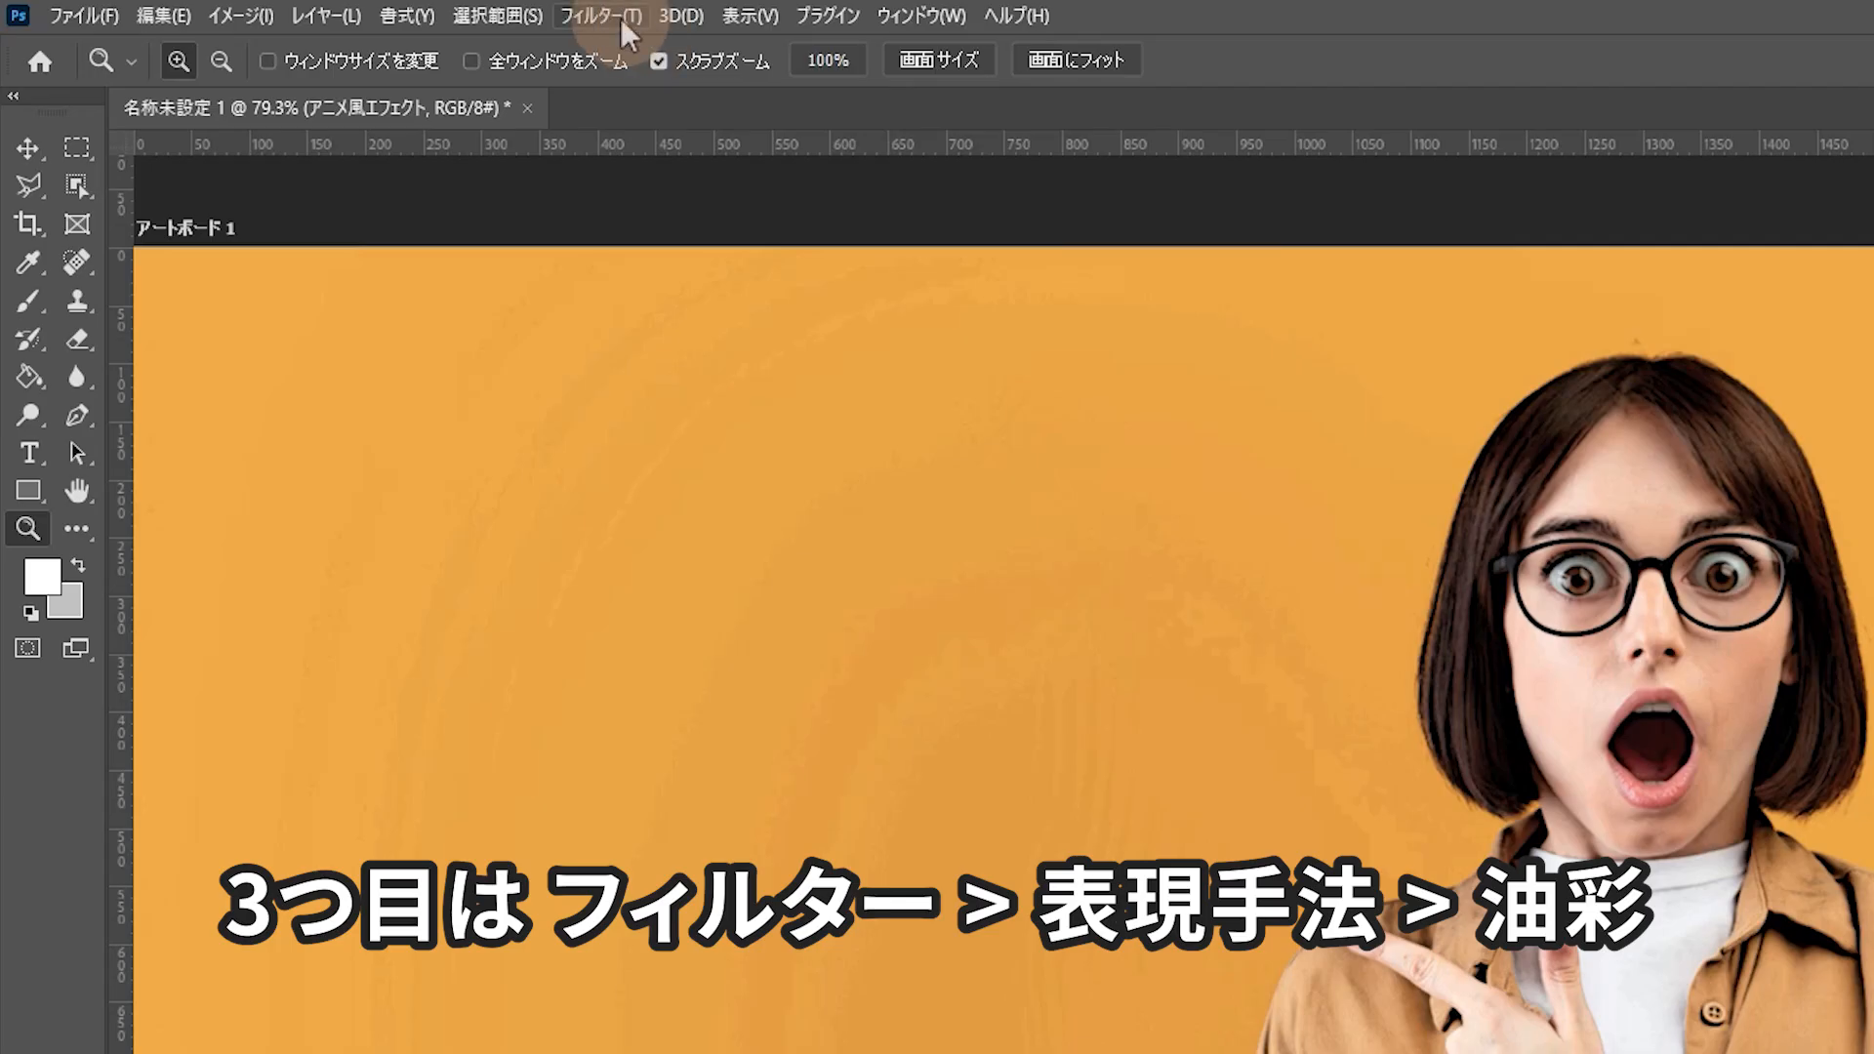
{"action": "left_click", "coordinate": [414, 14]}
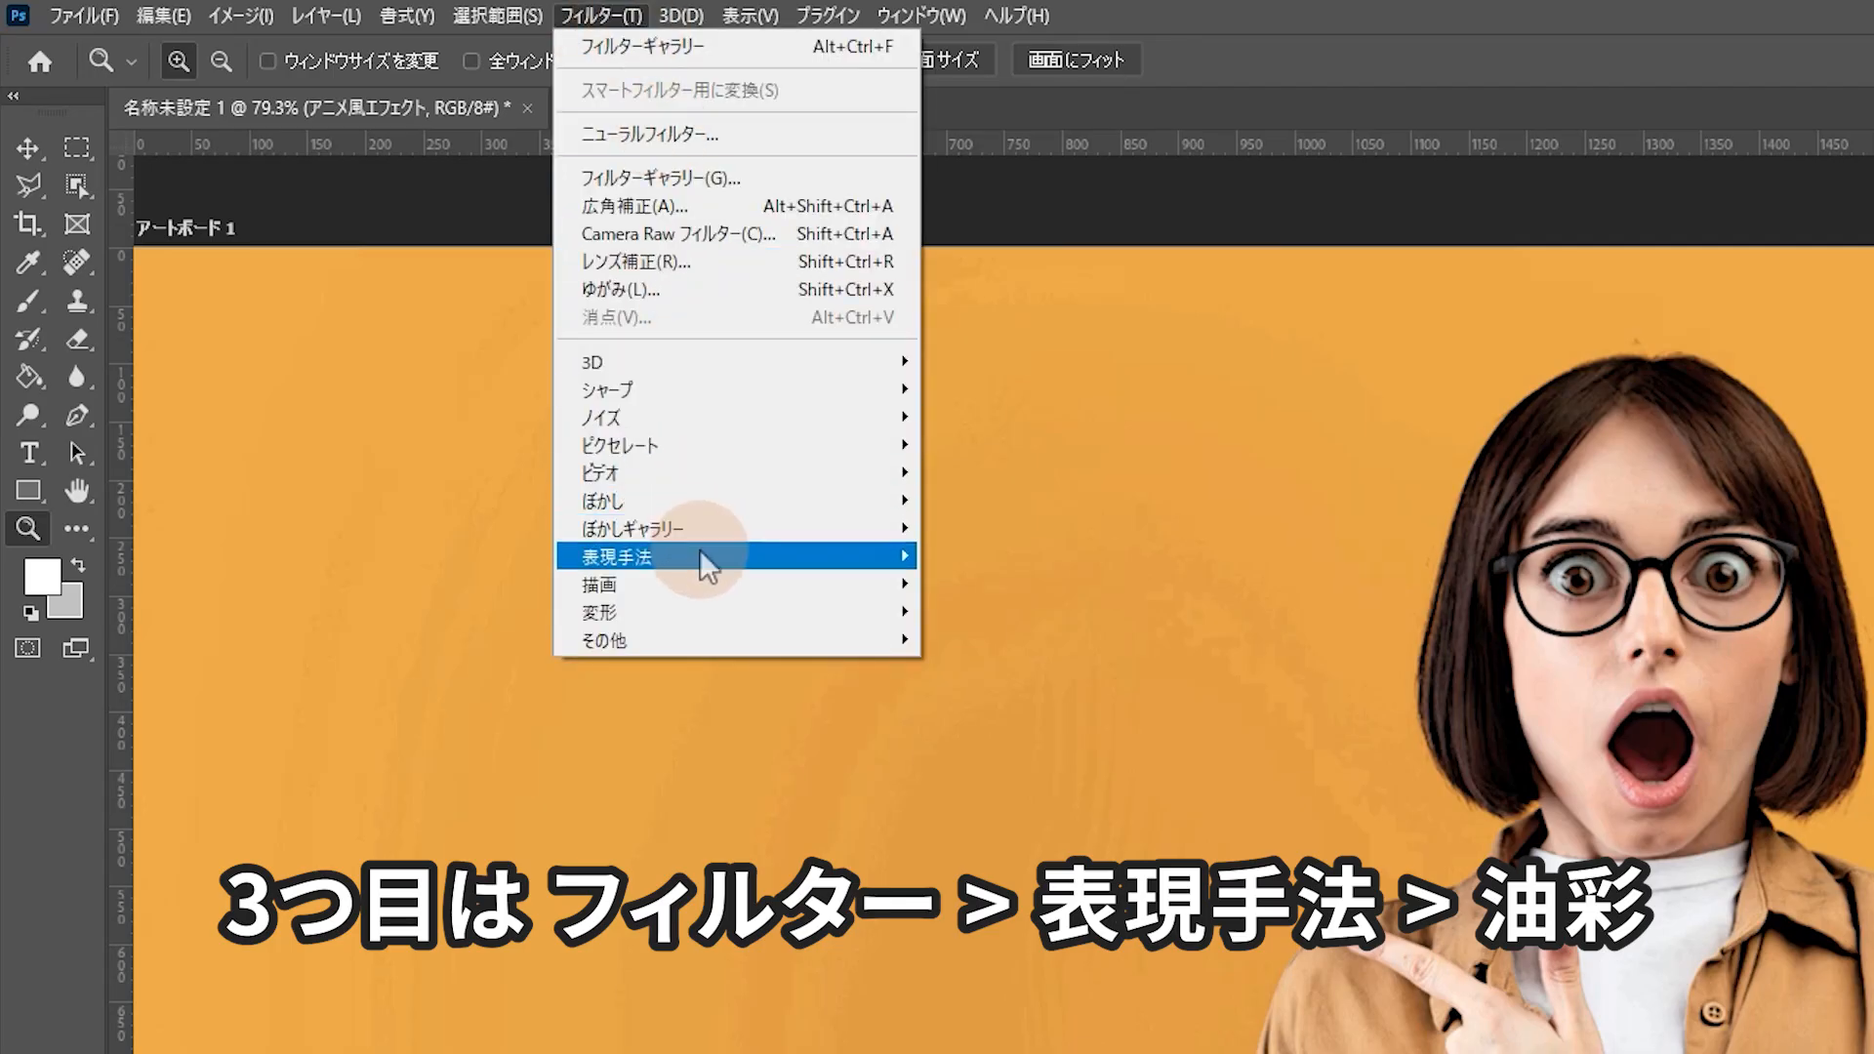
{"action": "mouse_move", "coordinate": [700, 555]}
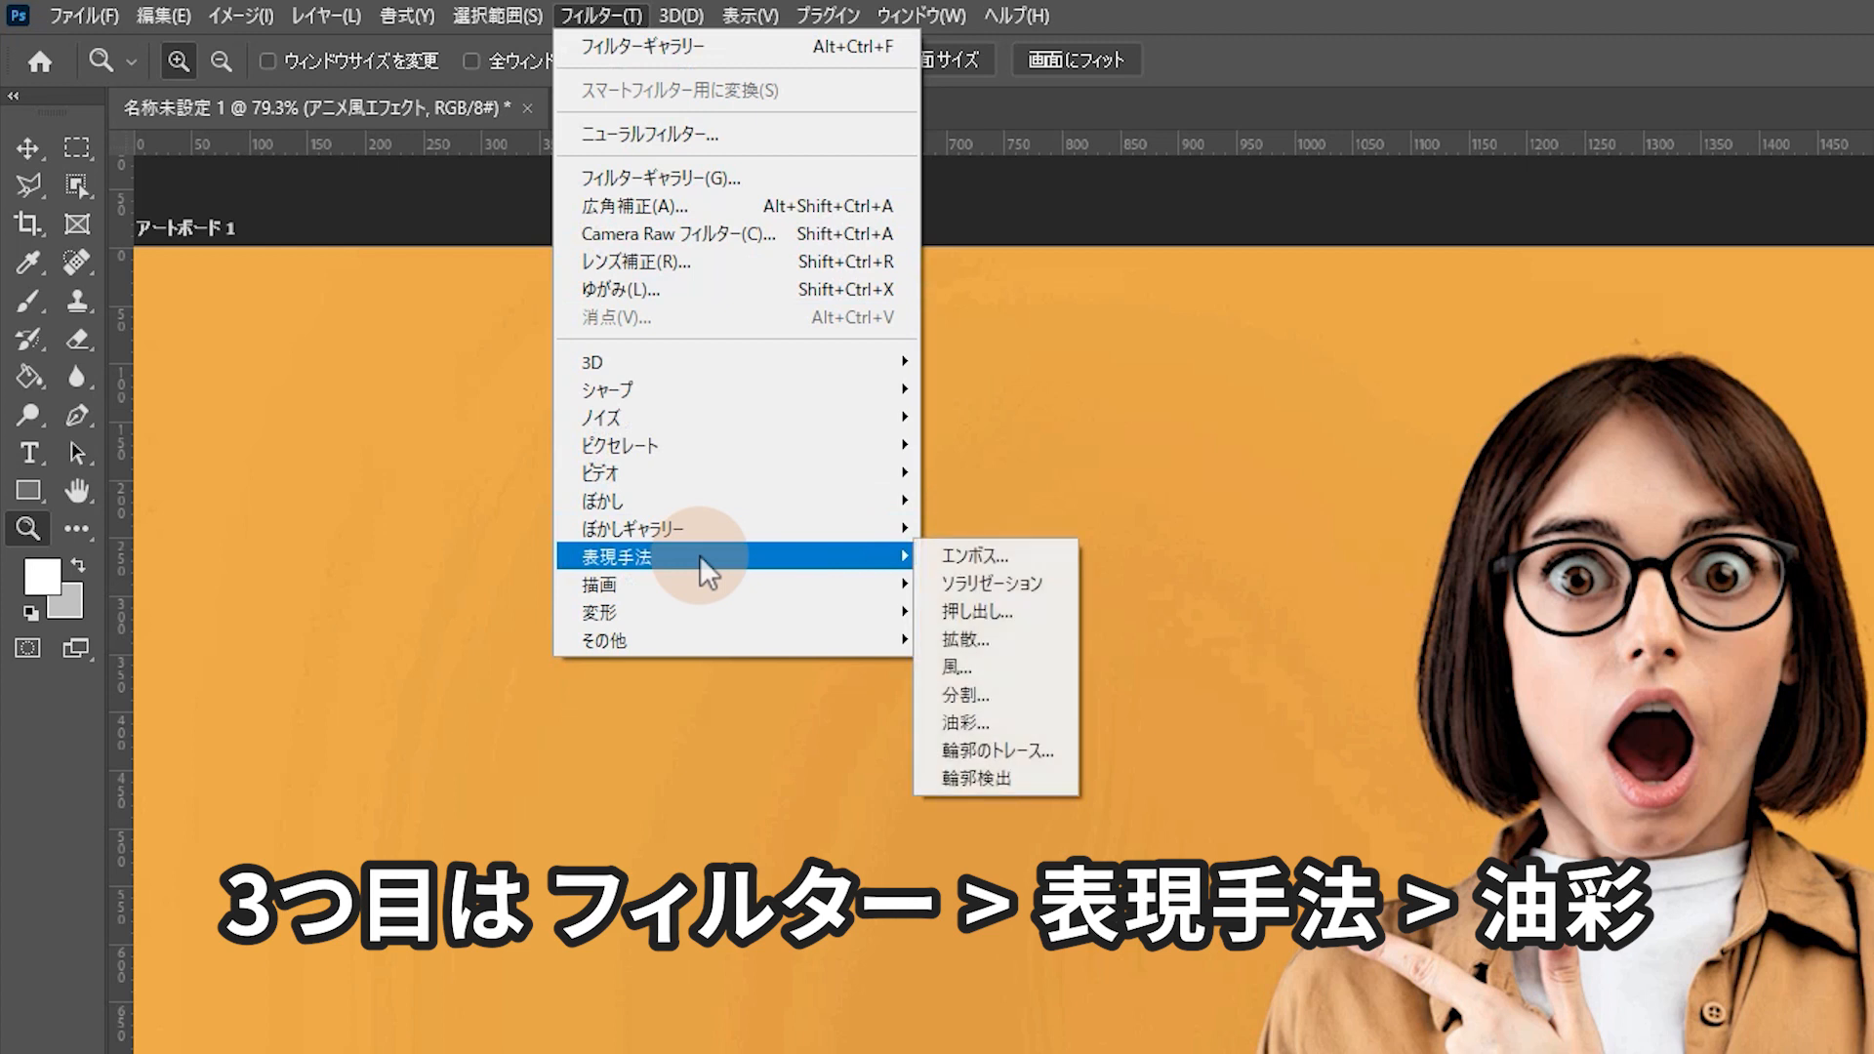
{"action": "left_click", "coordinate": [1000, 724]}
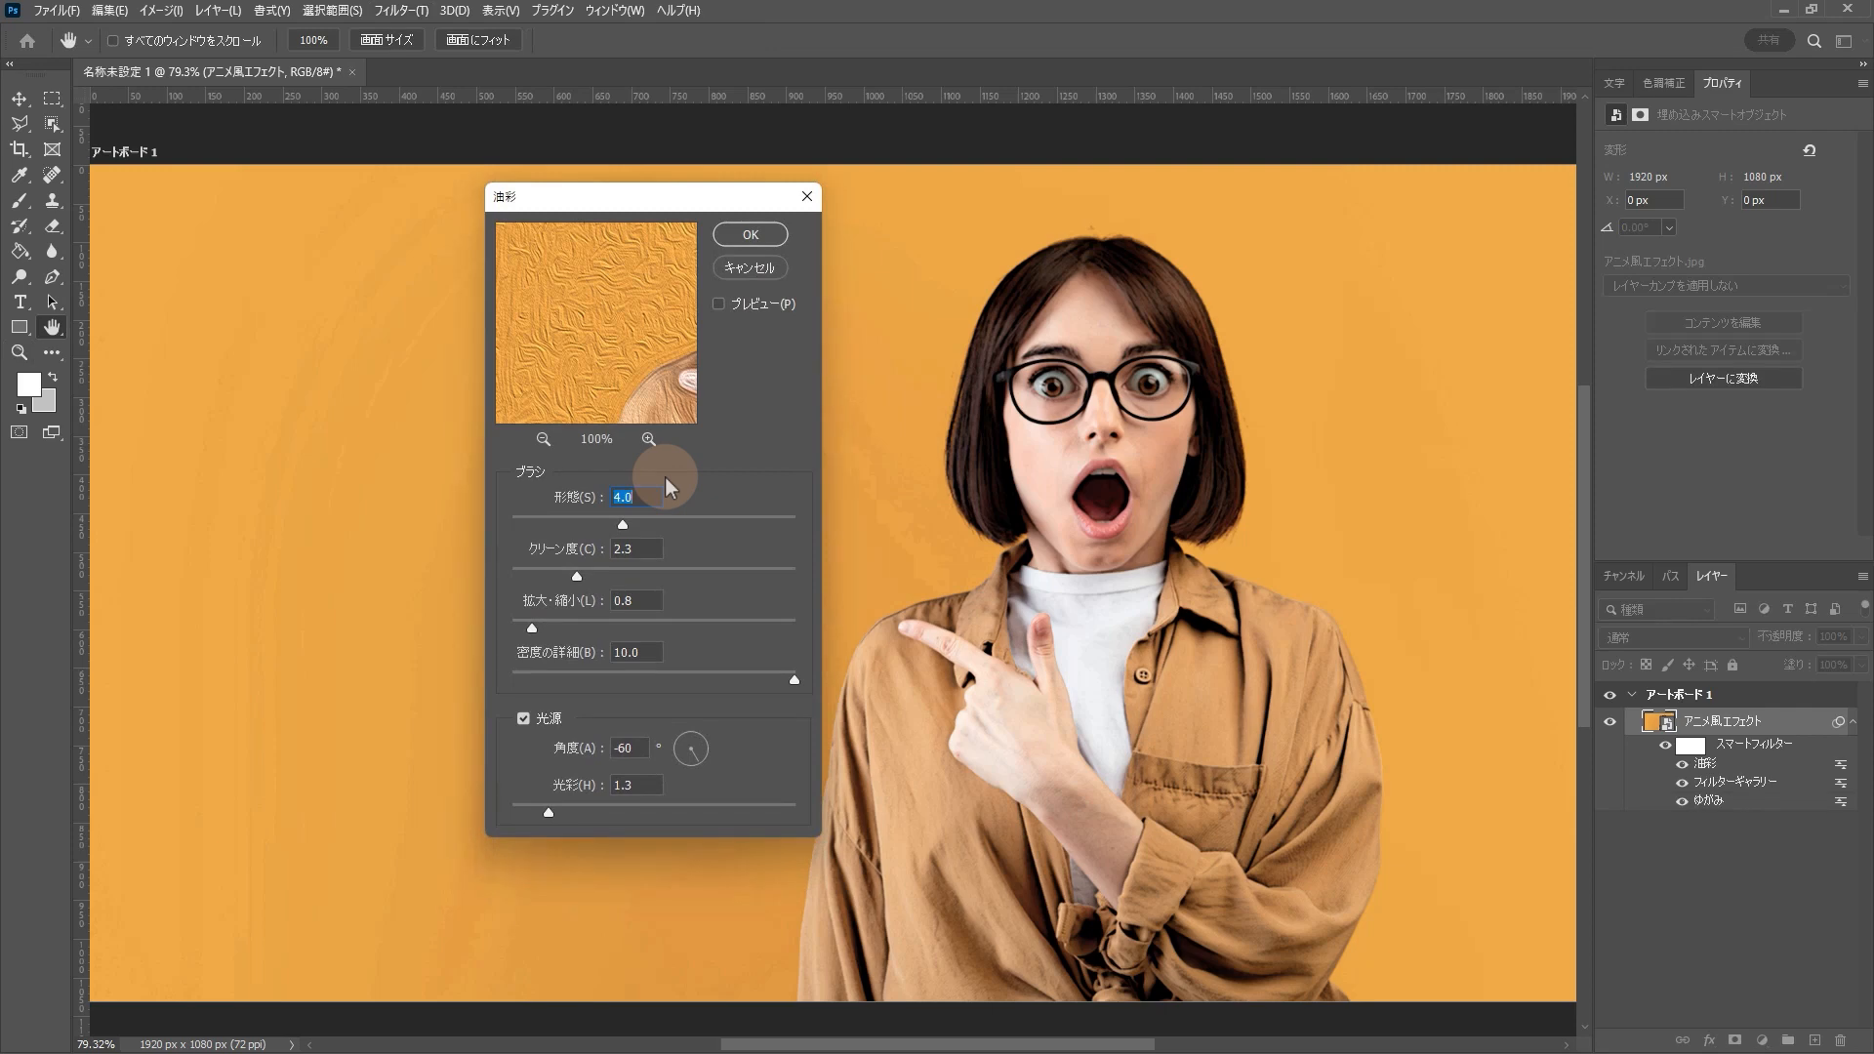
{"action": "left_click", "coordinate": [720, 304]}
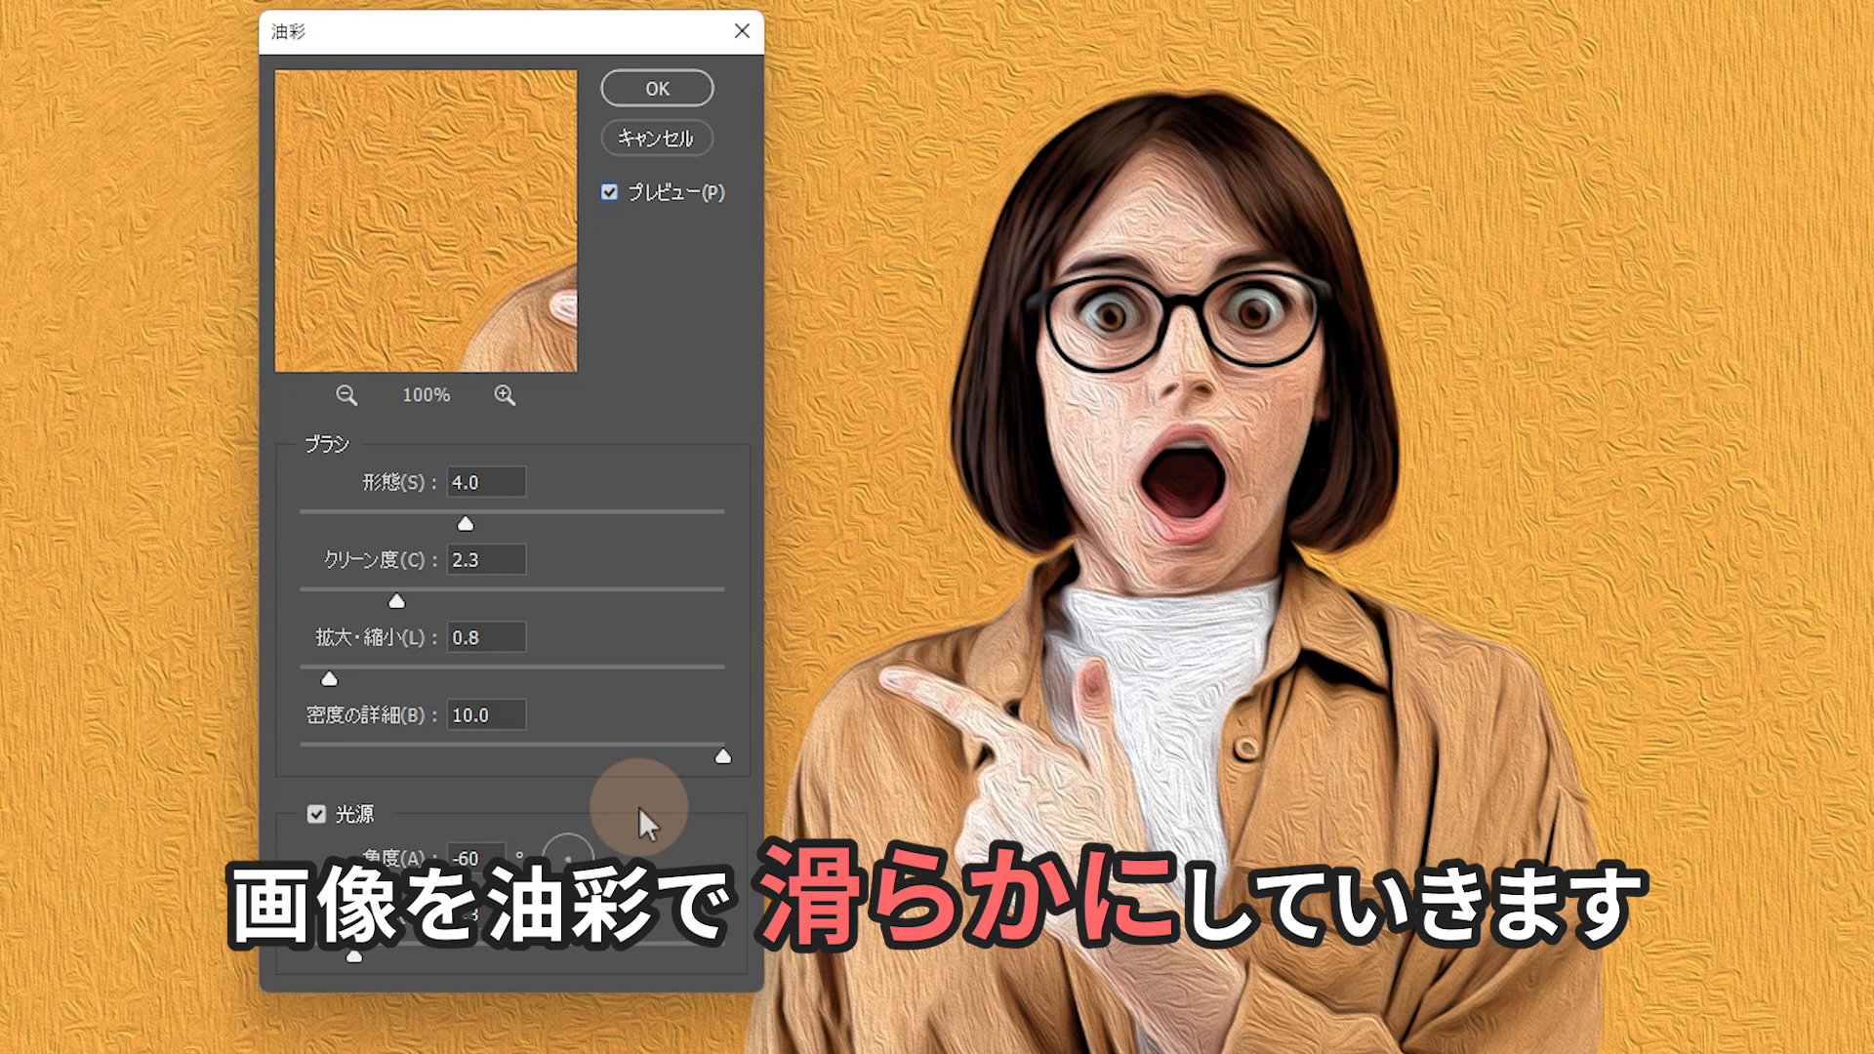
- Apply Oil Paint with stylization 3.0, cleanliness 1.3, scale 0.1, bristle detail 0.0 and lighting turned off
{"action": "left_click_drag", "start_coordinate": [466, 524], "coordinate": [681, 530]}
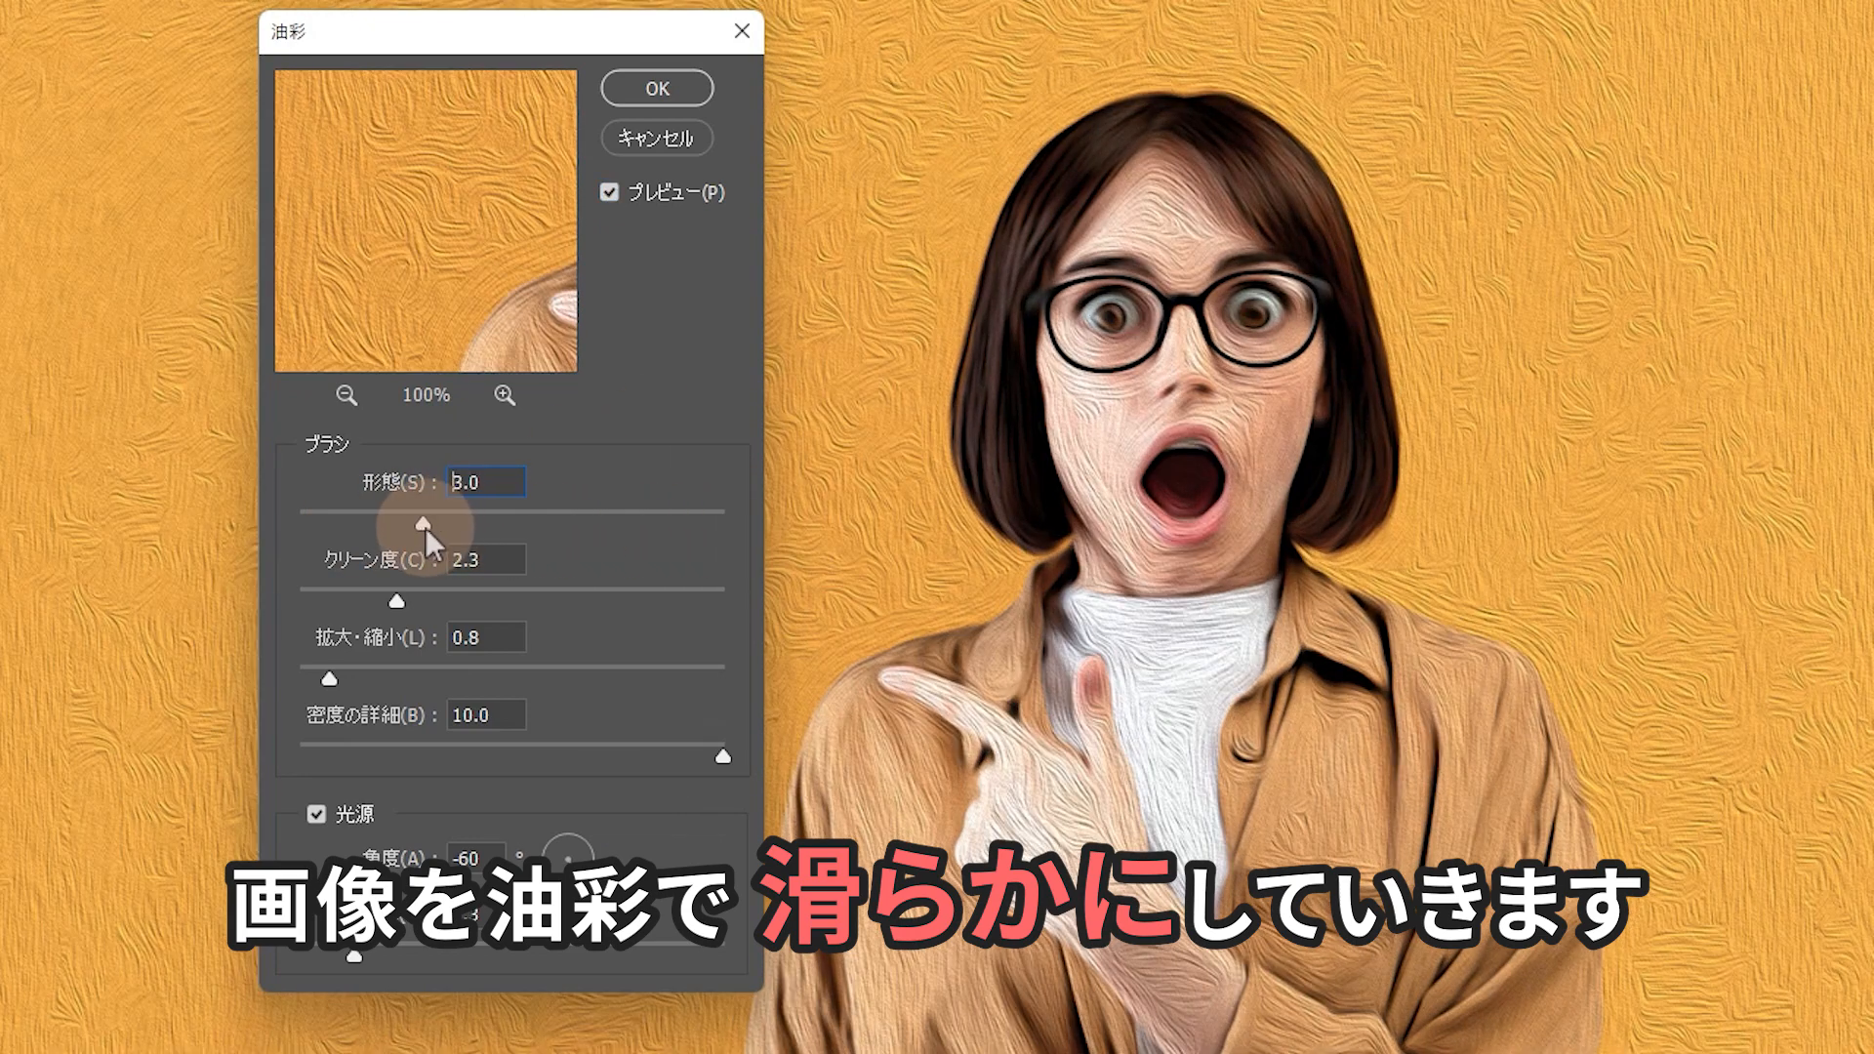
{"action": "left_click_drag", "start_coordinate": [412, 605], "coordinate": [355, 585]}
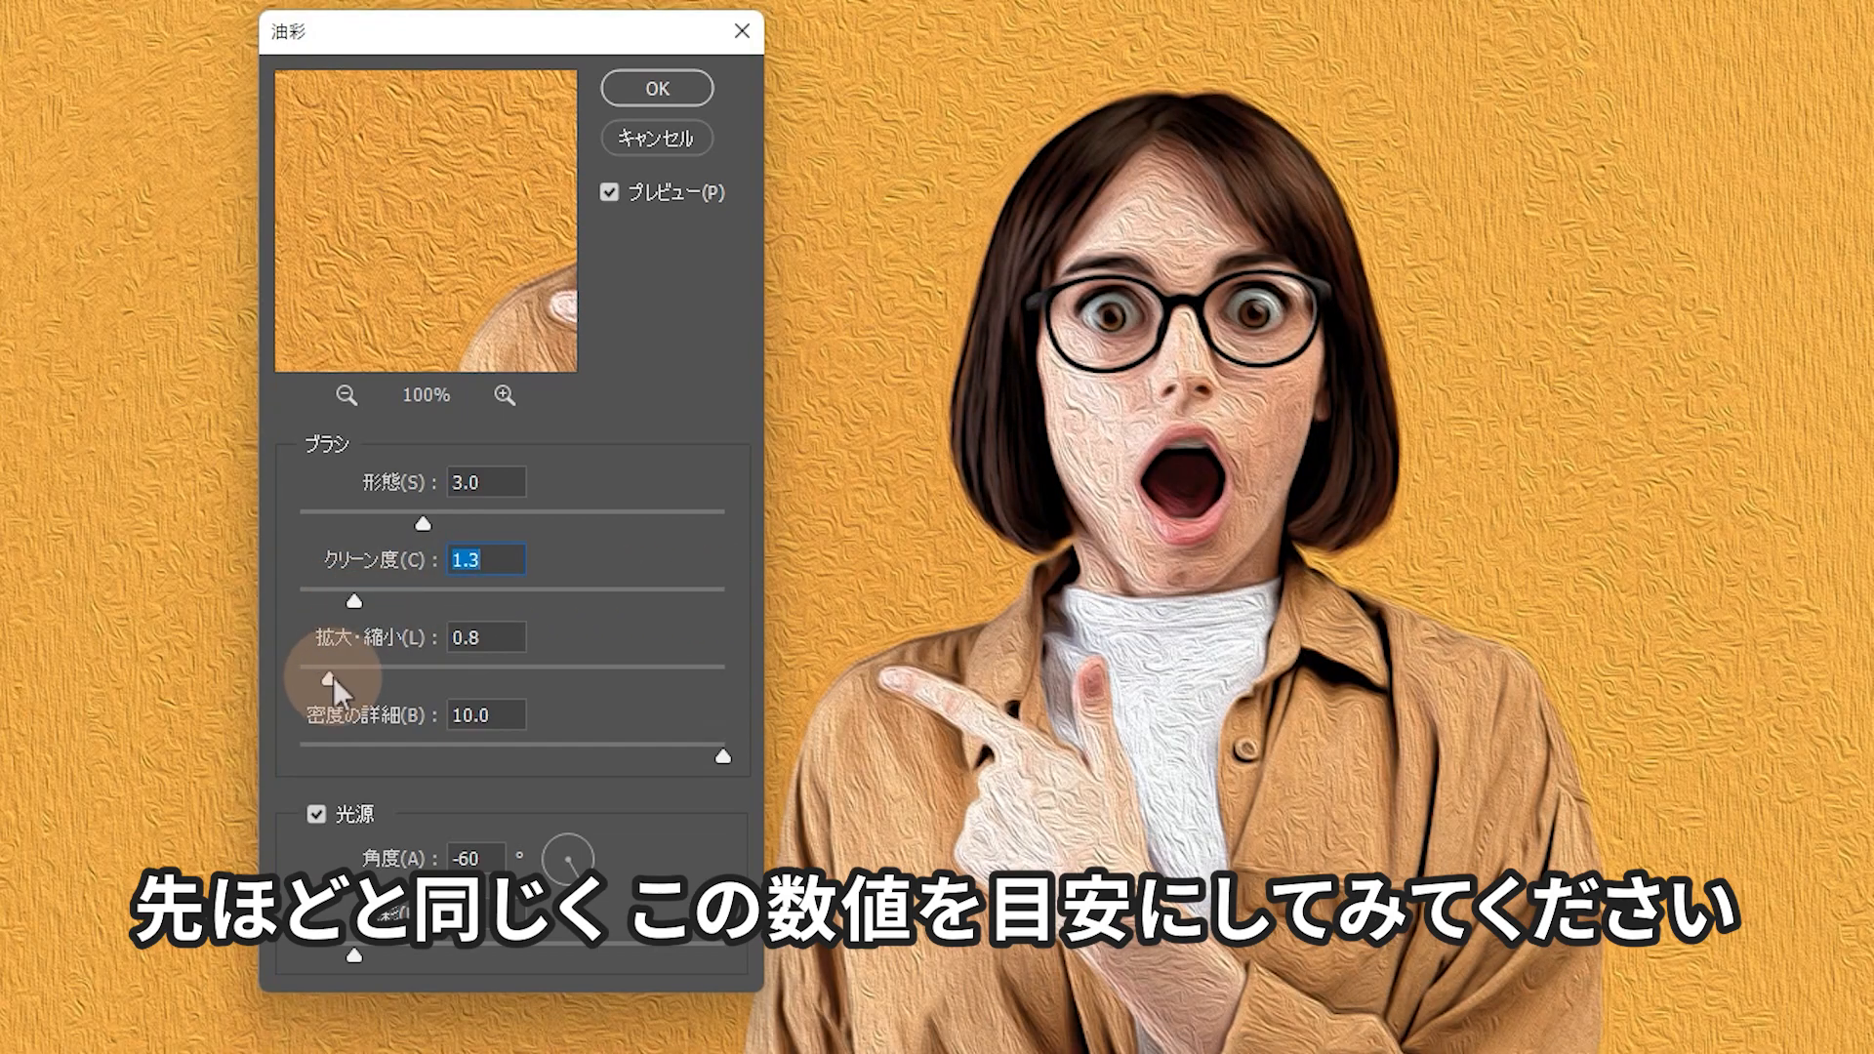
{"action": "mouse_move", "coordinate": [332, 676]}
{"action": "left_mouse_down"}
{"action": "mouse_move", "coordinate": [295, 671]}
{"action": "mouse_move", "coordinate": [728, 694]}
{"action": "mouse_move", "coordinate": [326, 652]}
{"action": "mouse_move", "coordinate": [299, 673]}
{"action": "left_mouse_up"}
{"action": "left_click_drag", "start_coordinate": [723, 757], "coordinate": [278, 734]}
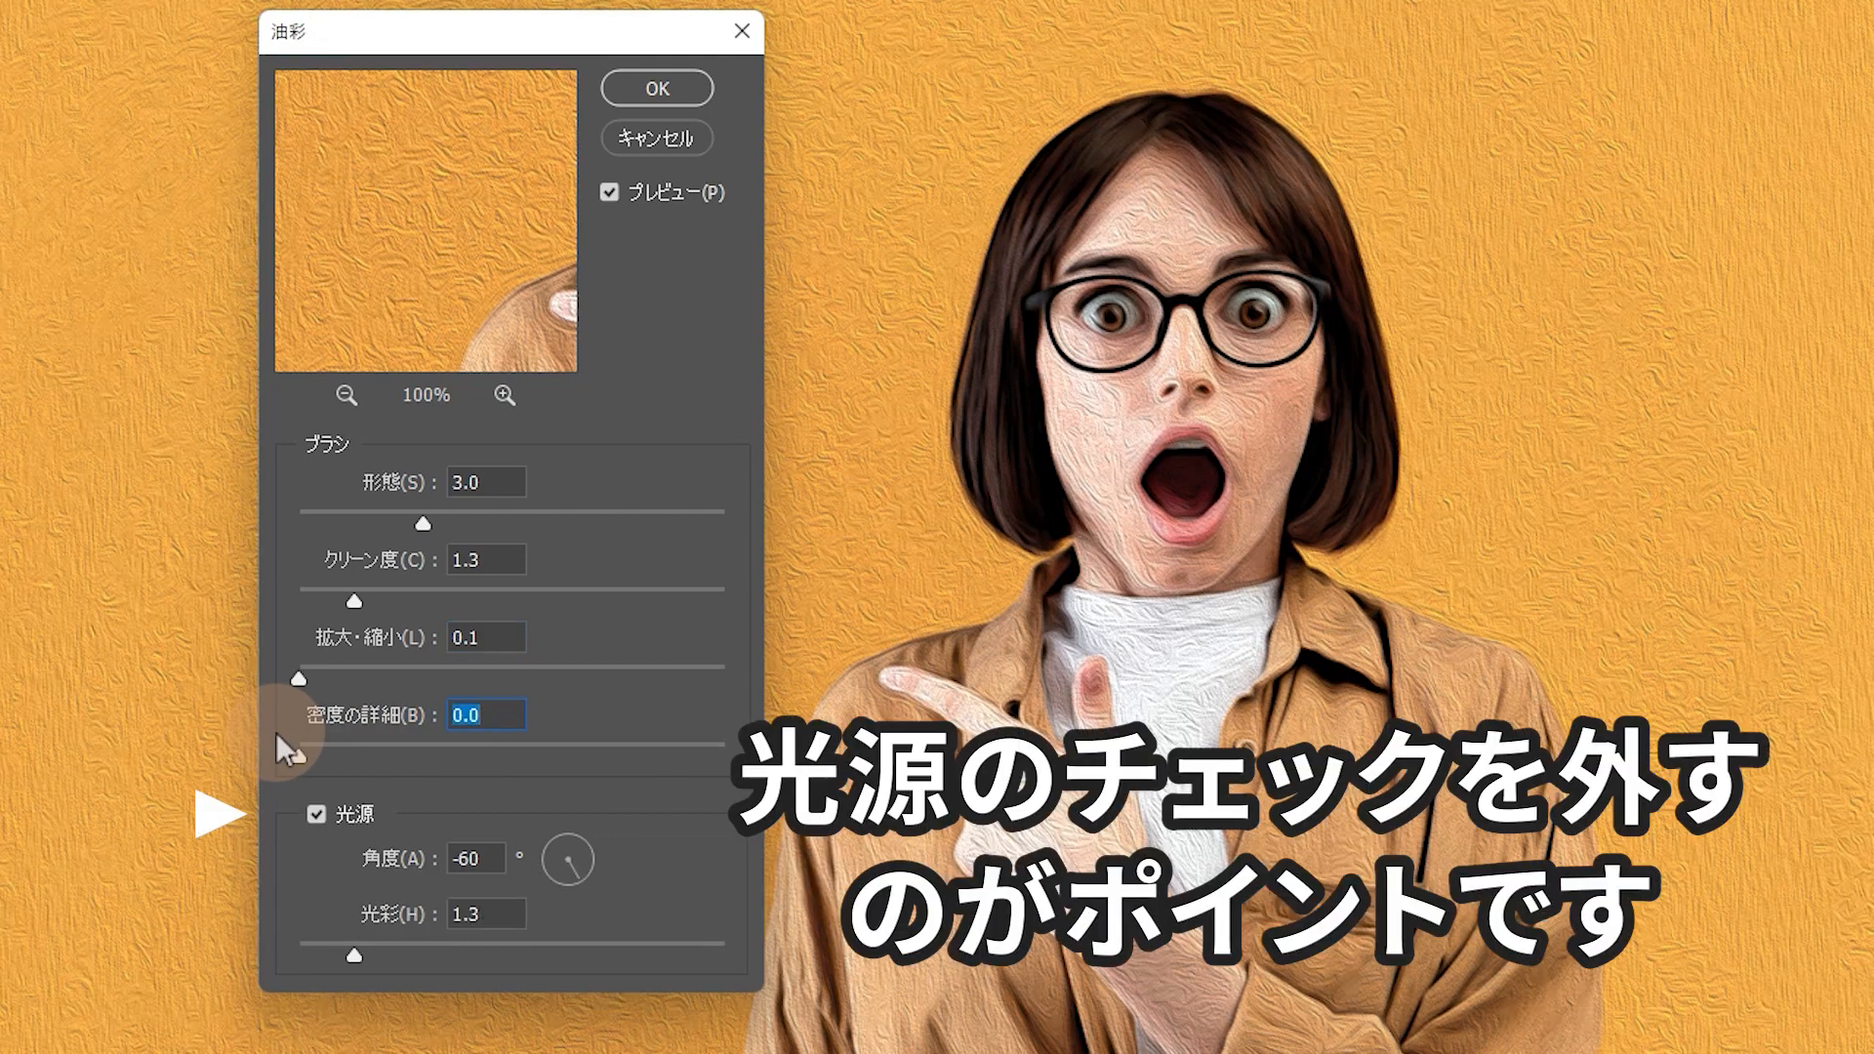
{"action": "left_click", "coordinate": [316, 814]}
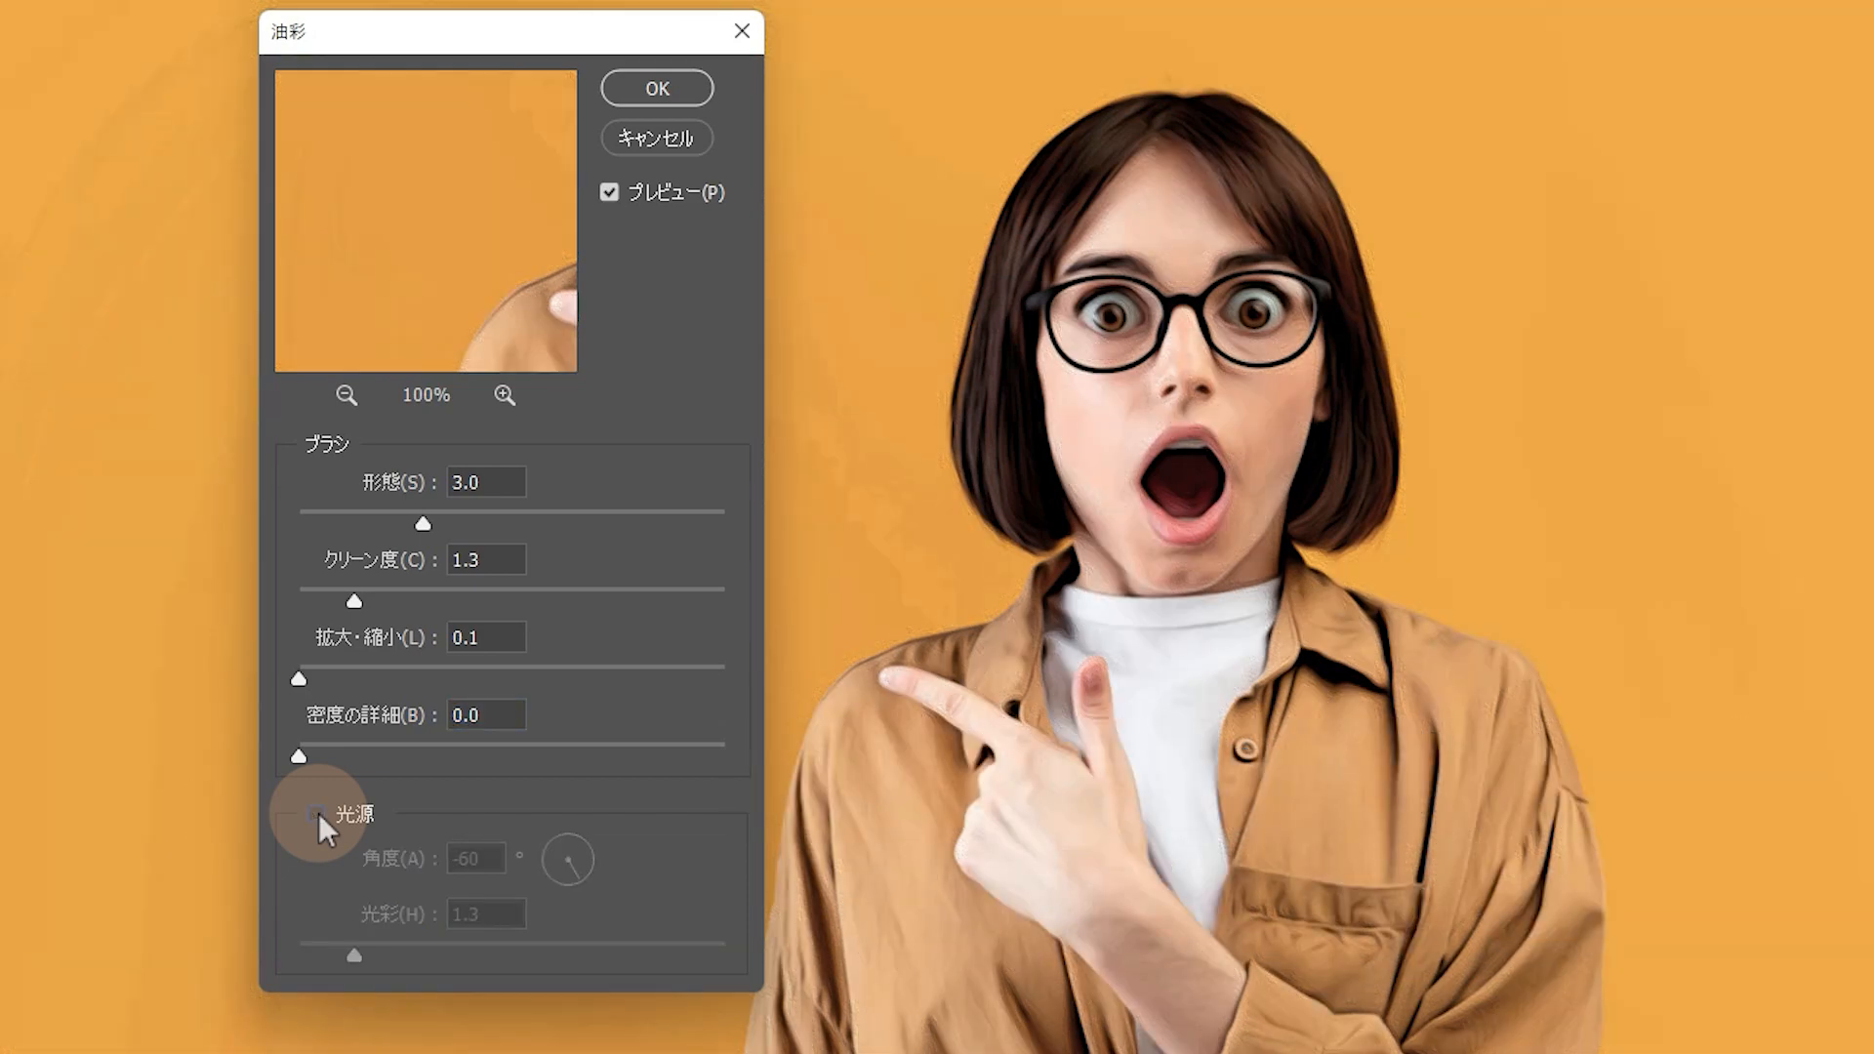
{"action": "left_click", "coordinate": [630, 91]}
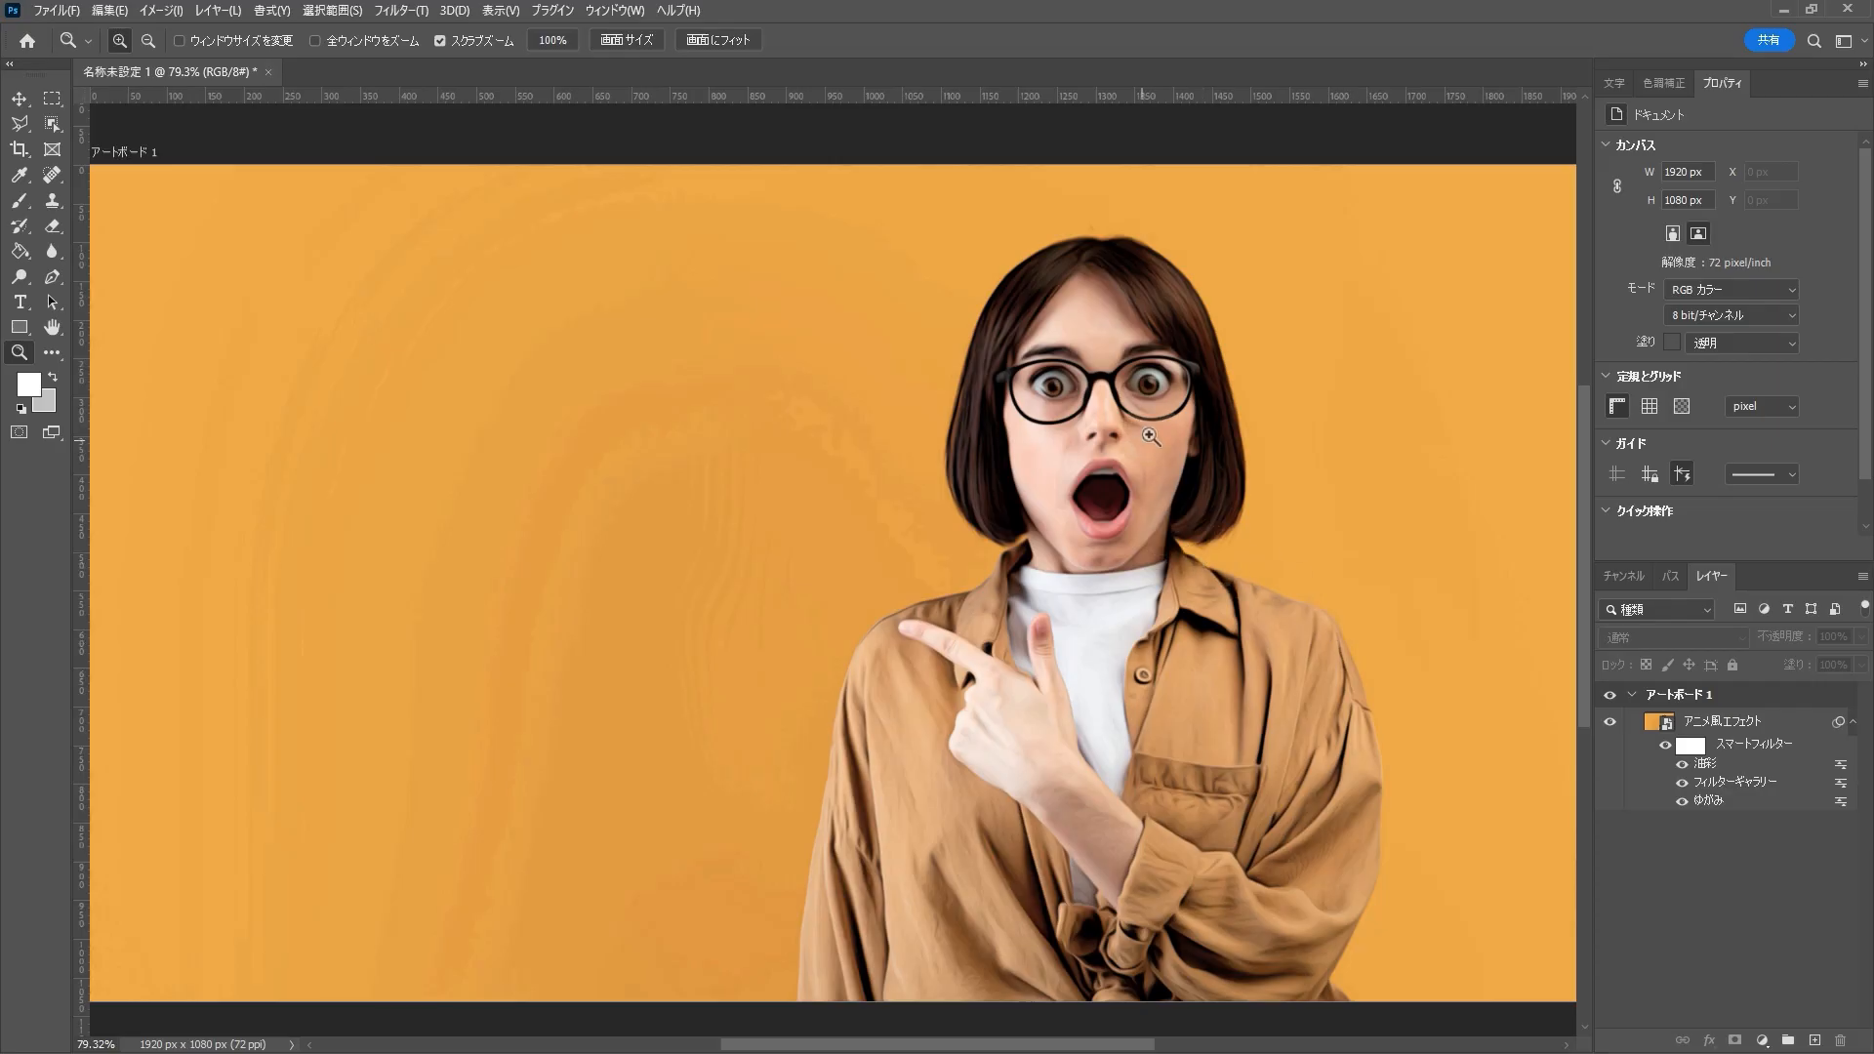
- Apply Surface Blur to the アニメ風エフェクト layer with radius 22 pixels and threshold 9, comparing the result with and without preview
{"action": "left_click_drag", "start_coordinate": [1135, 409], "coordinate": [1144, 477]}
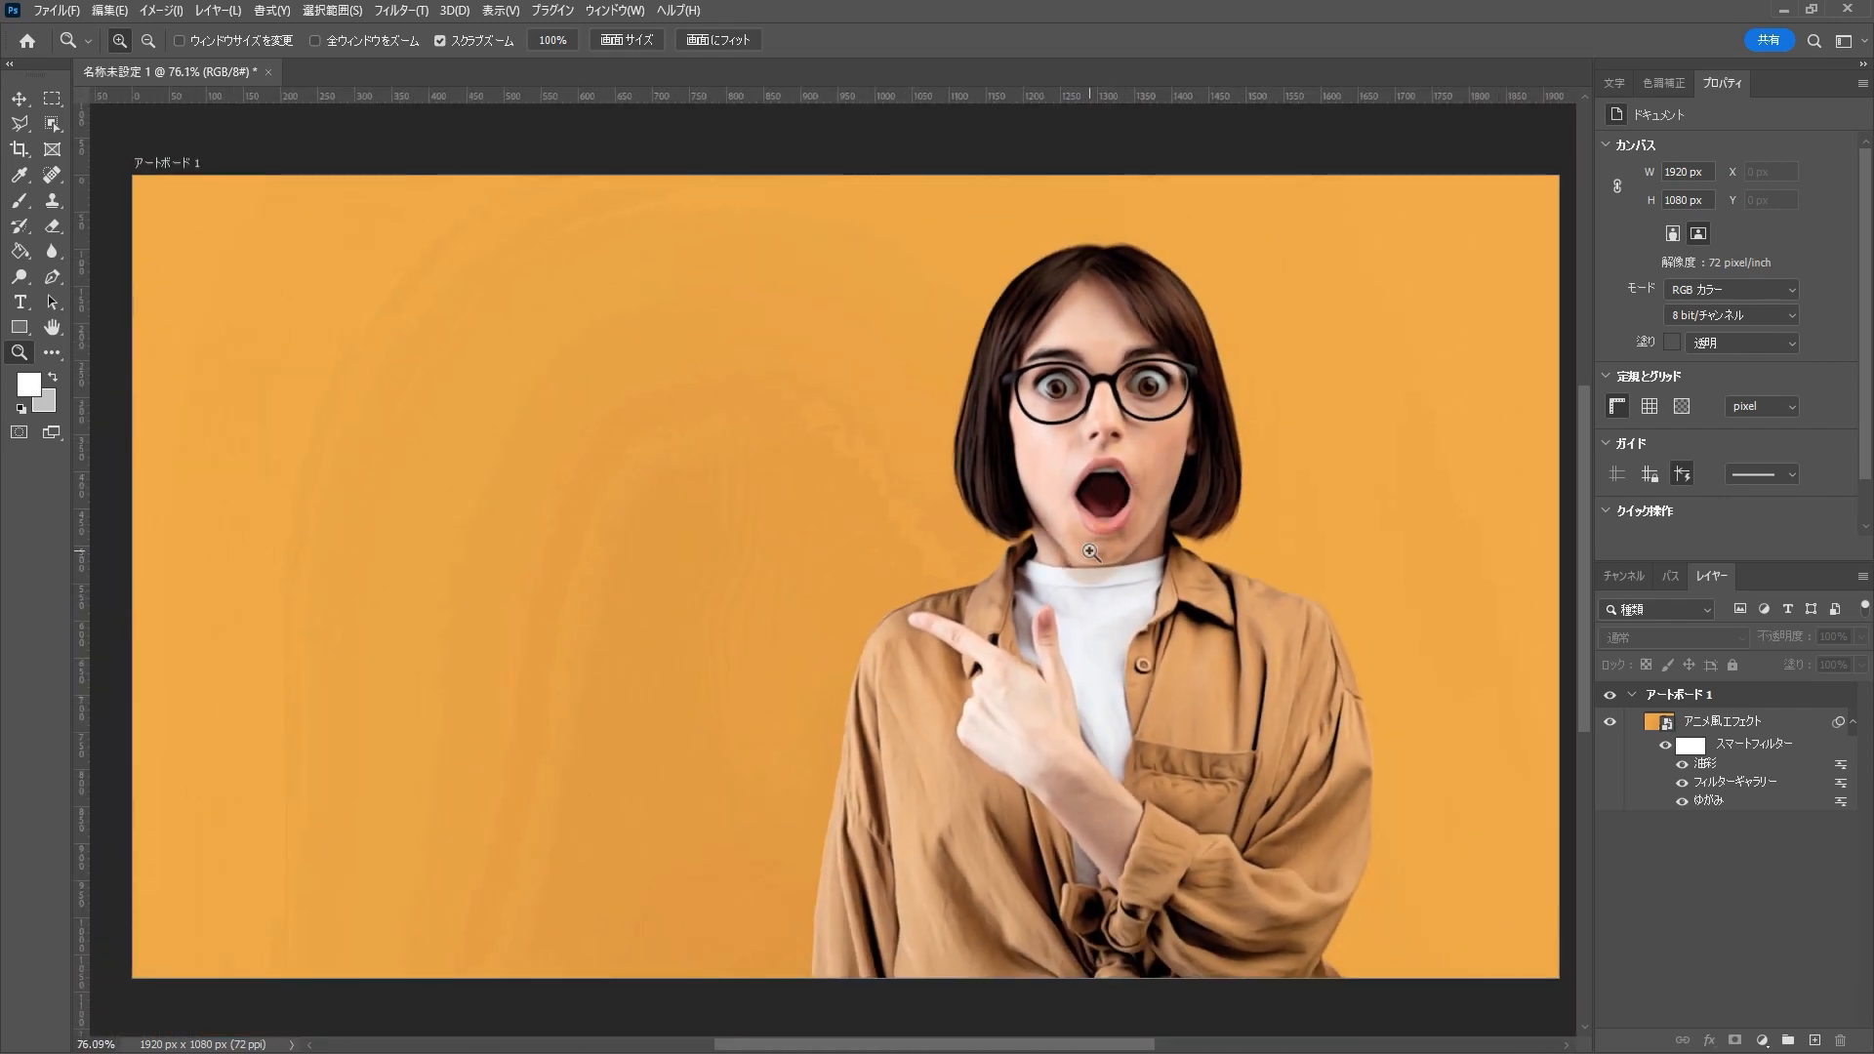
{"action": "key", "text": "ctrl+0"}
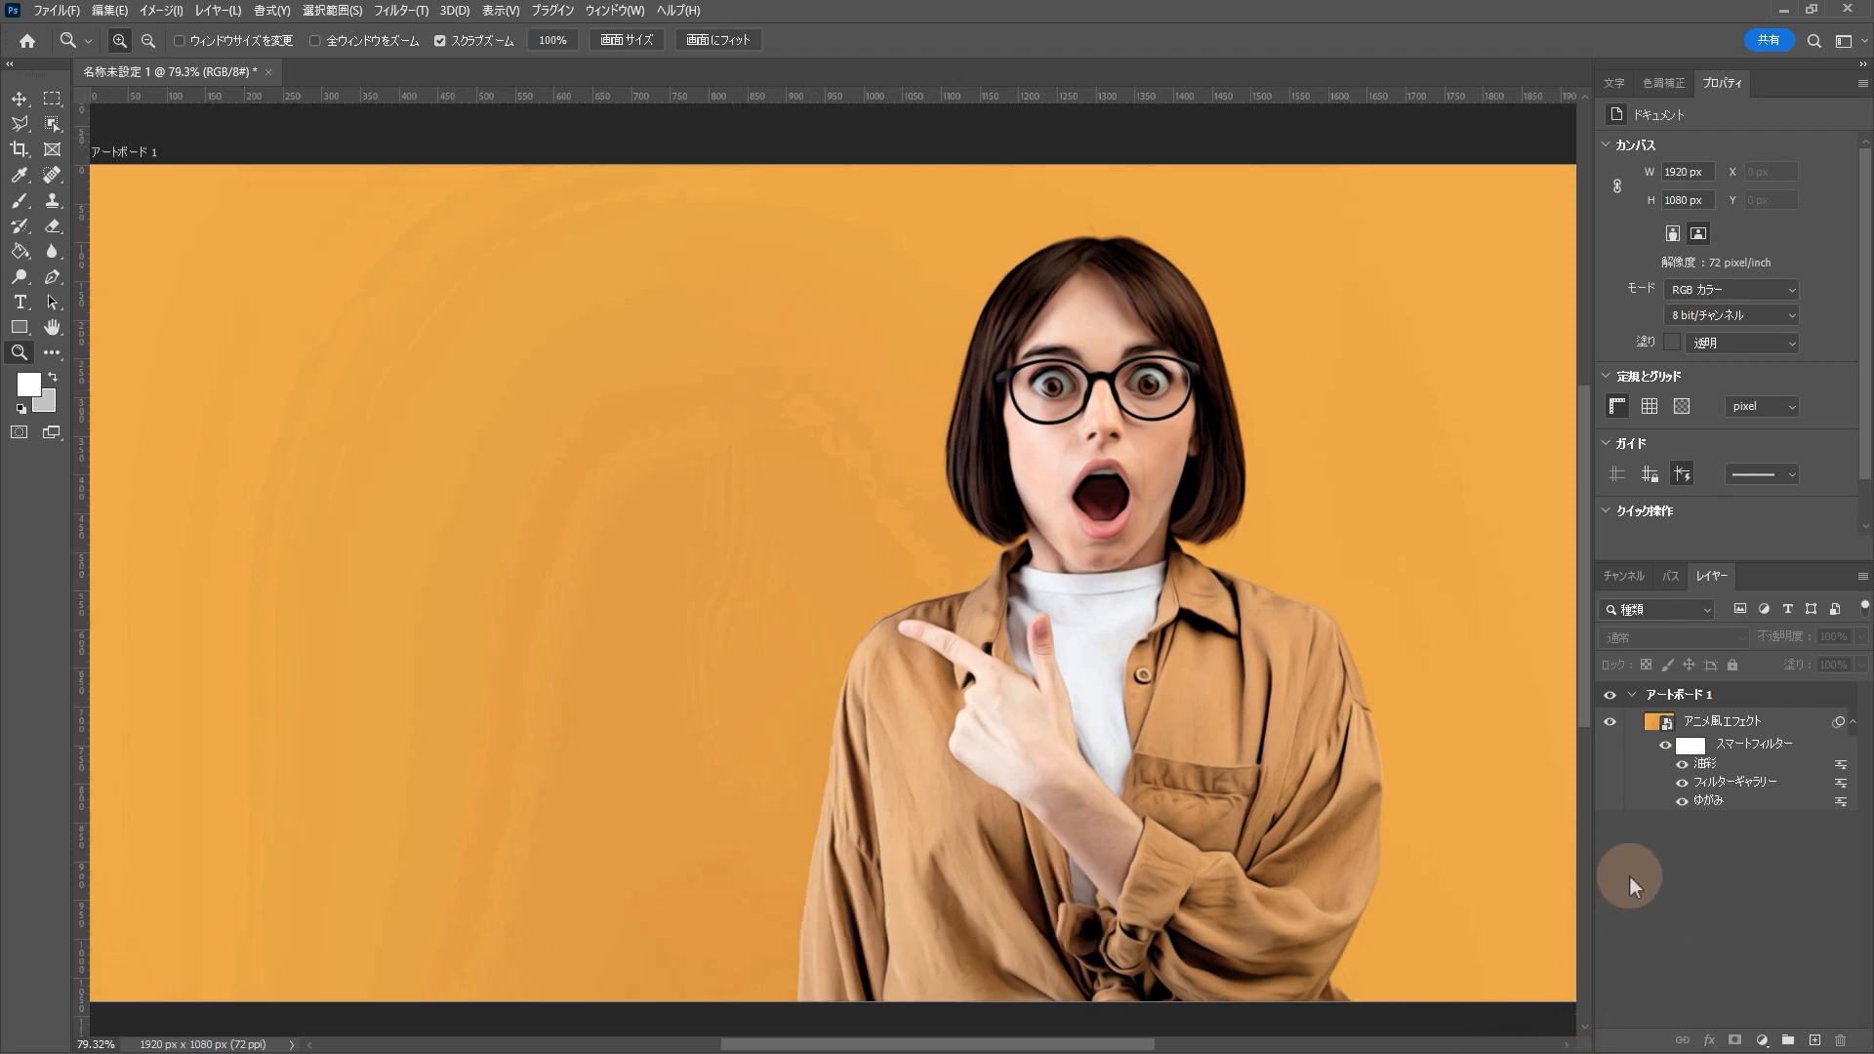
{"action": "left_click", "coordinate": [1782, 724]}
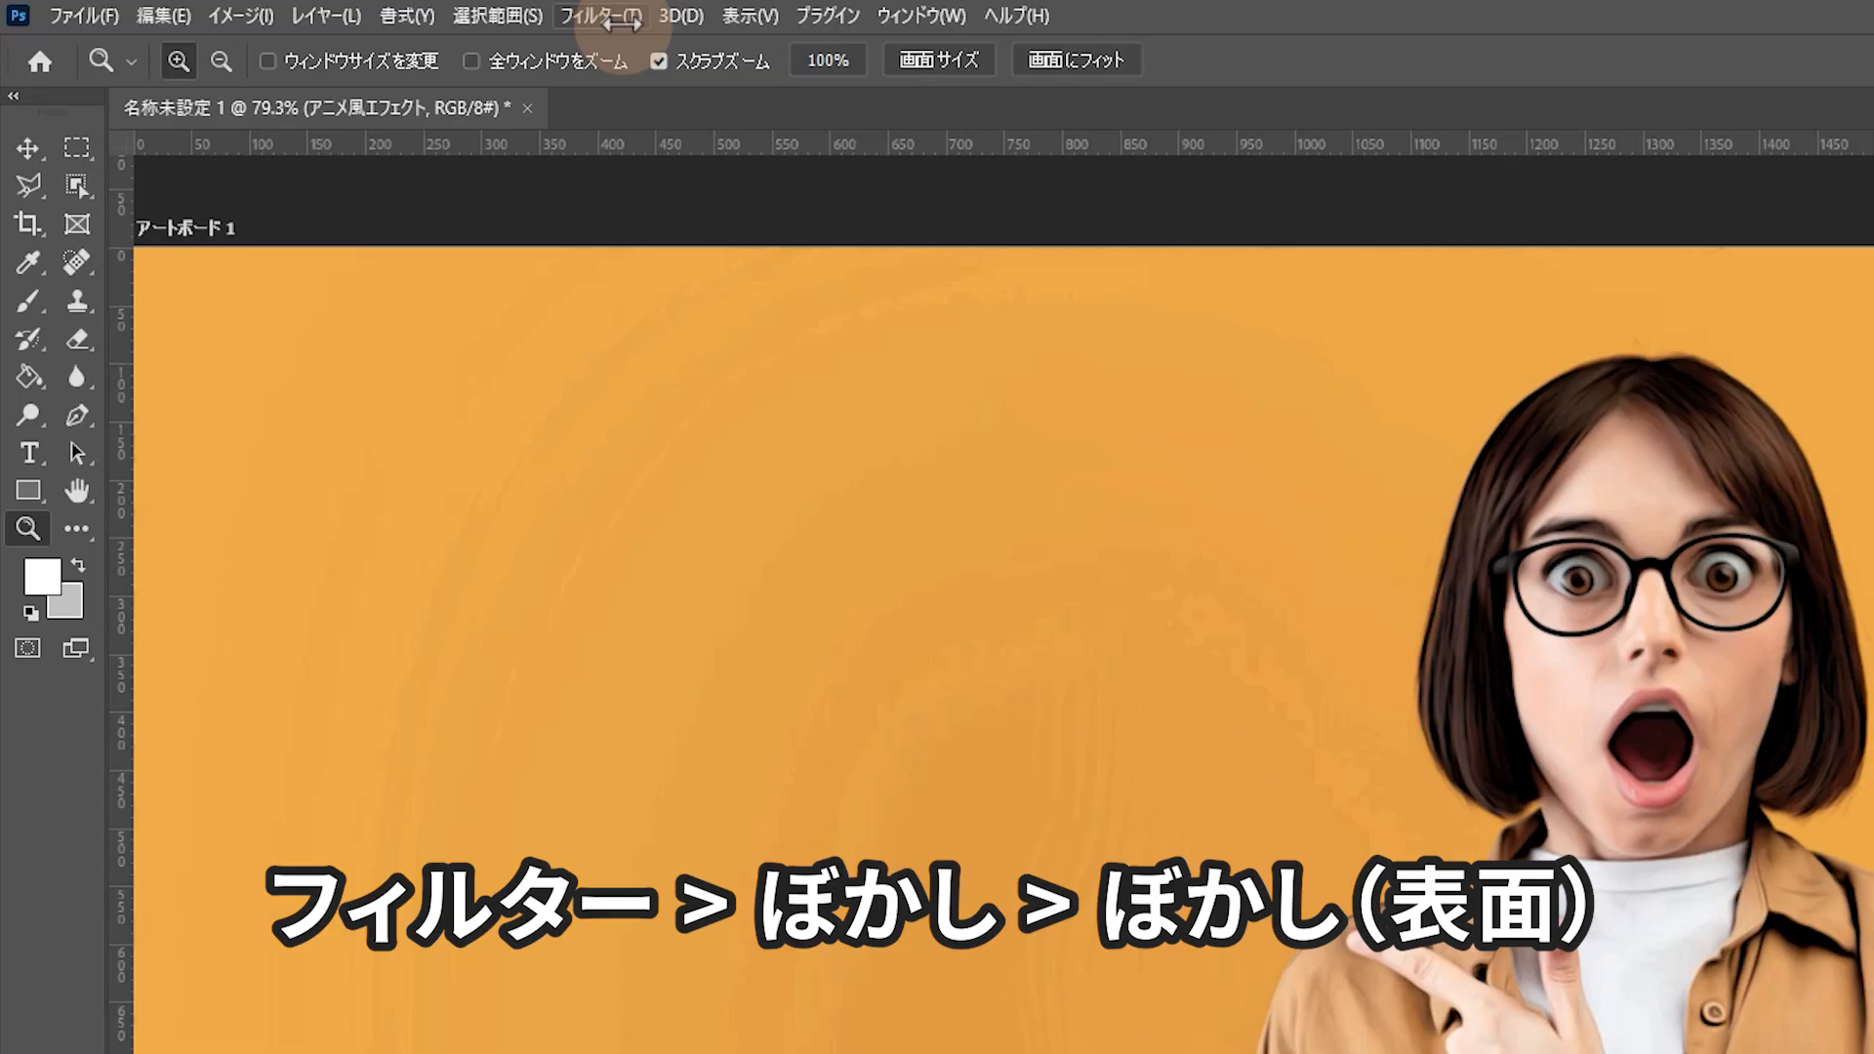
{"action": "left_click", "coordinate": [615, 16]}
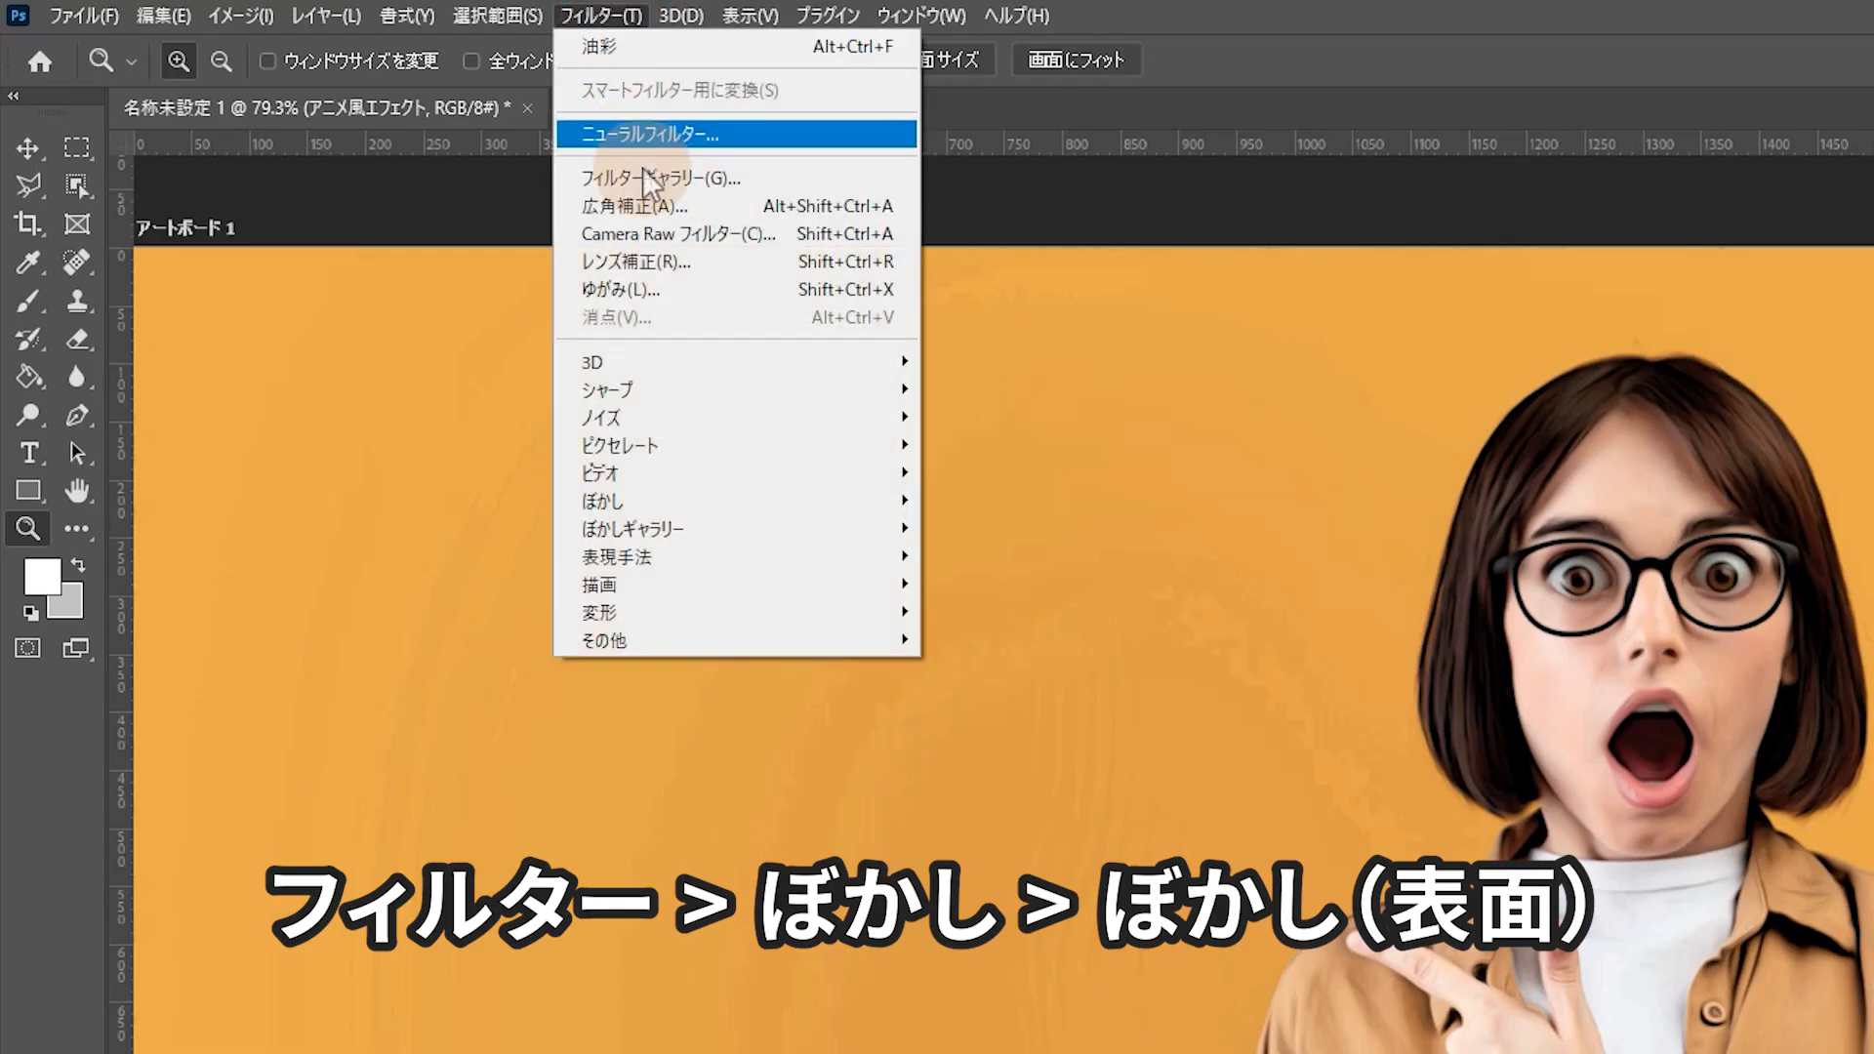
{"action": "mouse_move", "coordinate": [670, 502]}
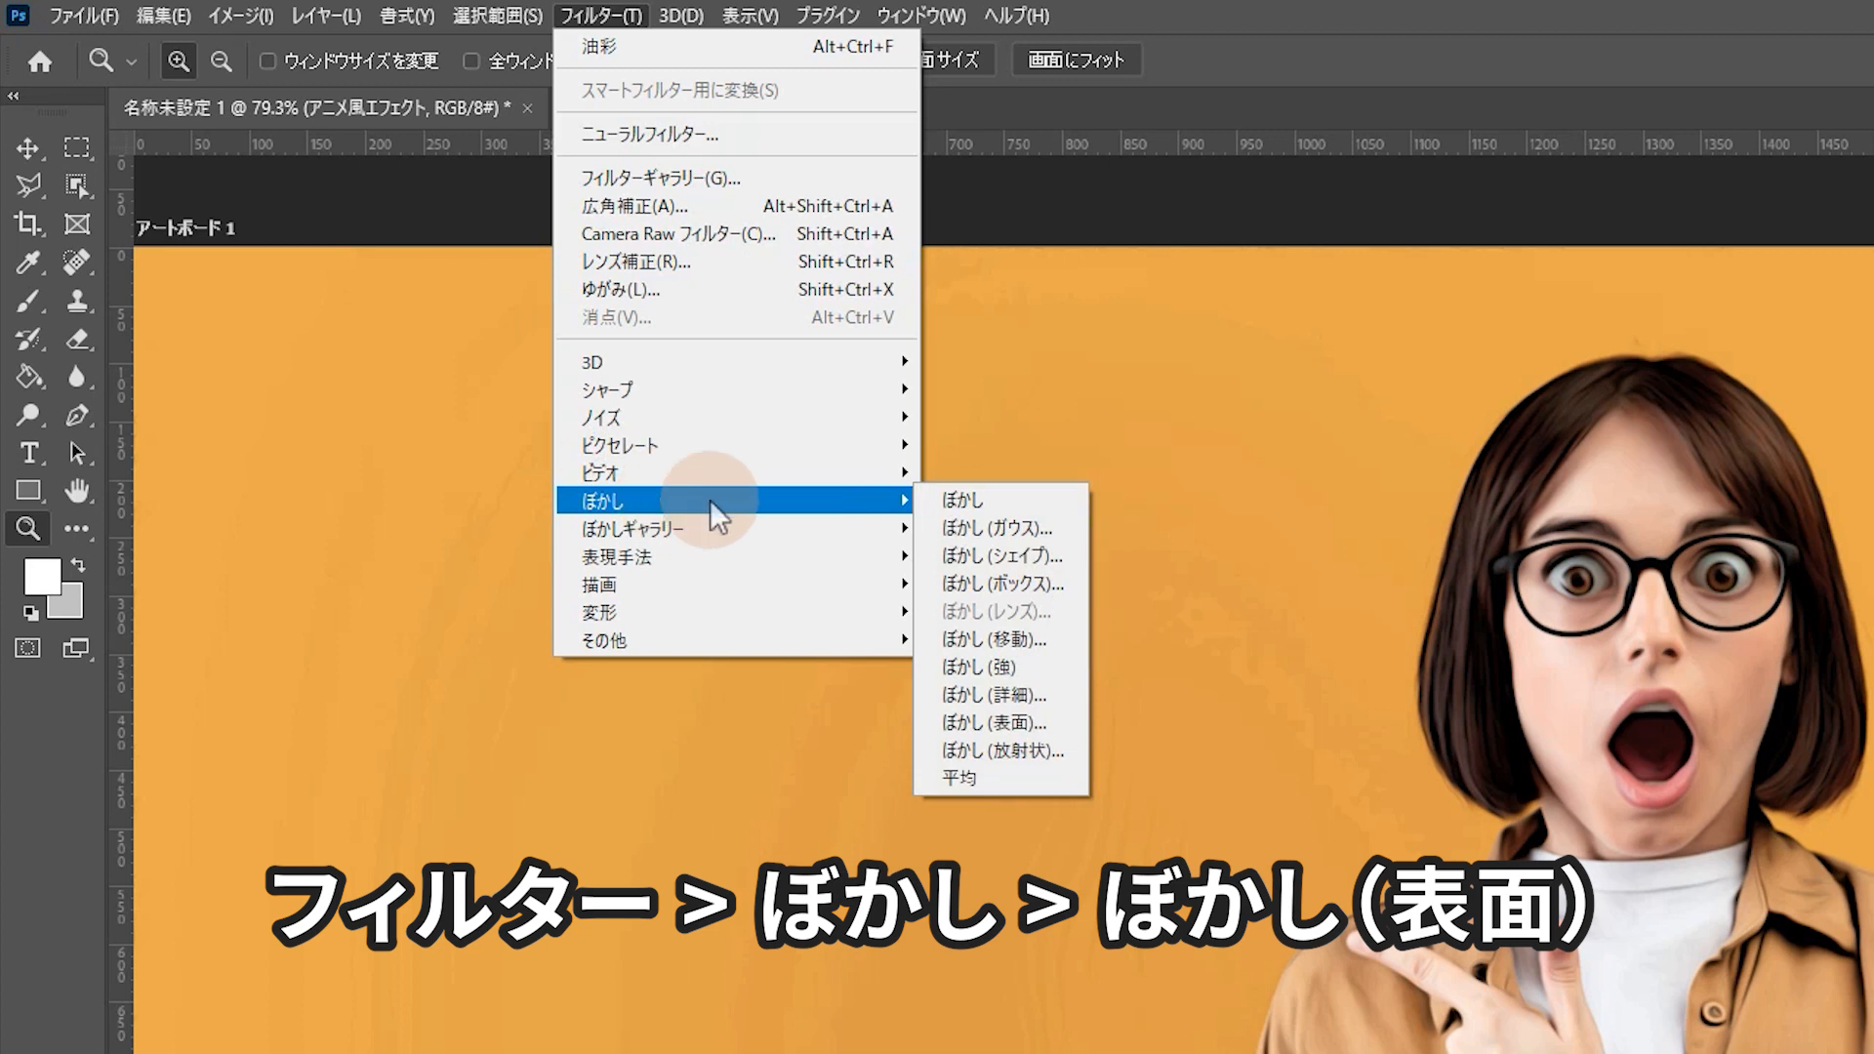
{"action": "left_click", "coordinate": [1003, 723]}
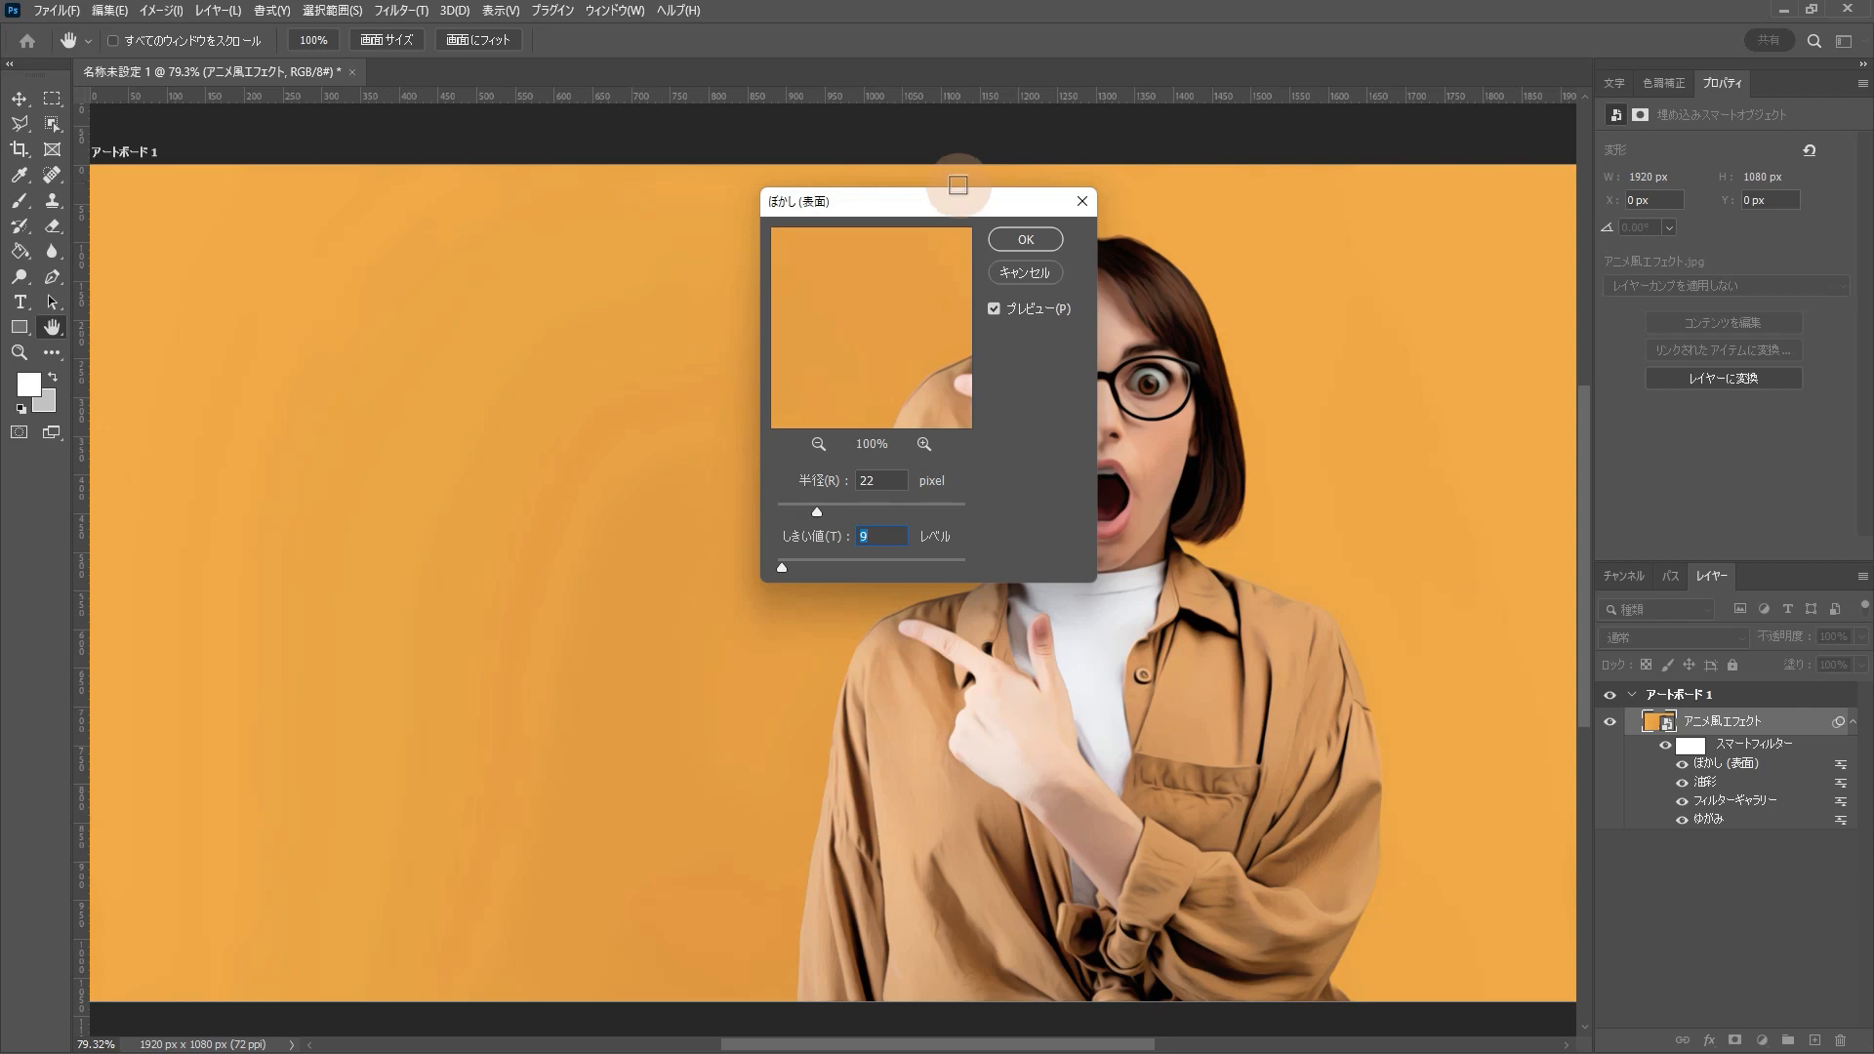
{"action": "left_click_drag", "start_coordinate": [1404, 304], "coordinate": [1118, 314]}
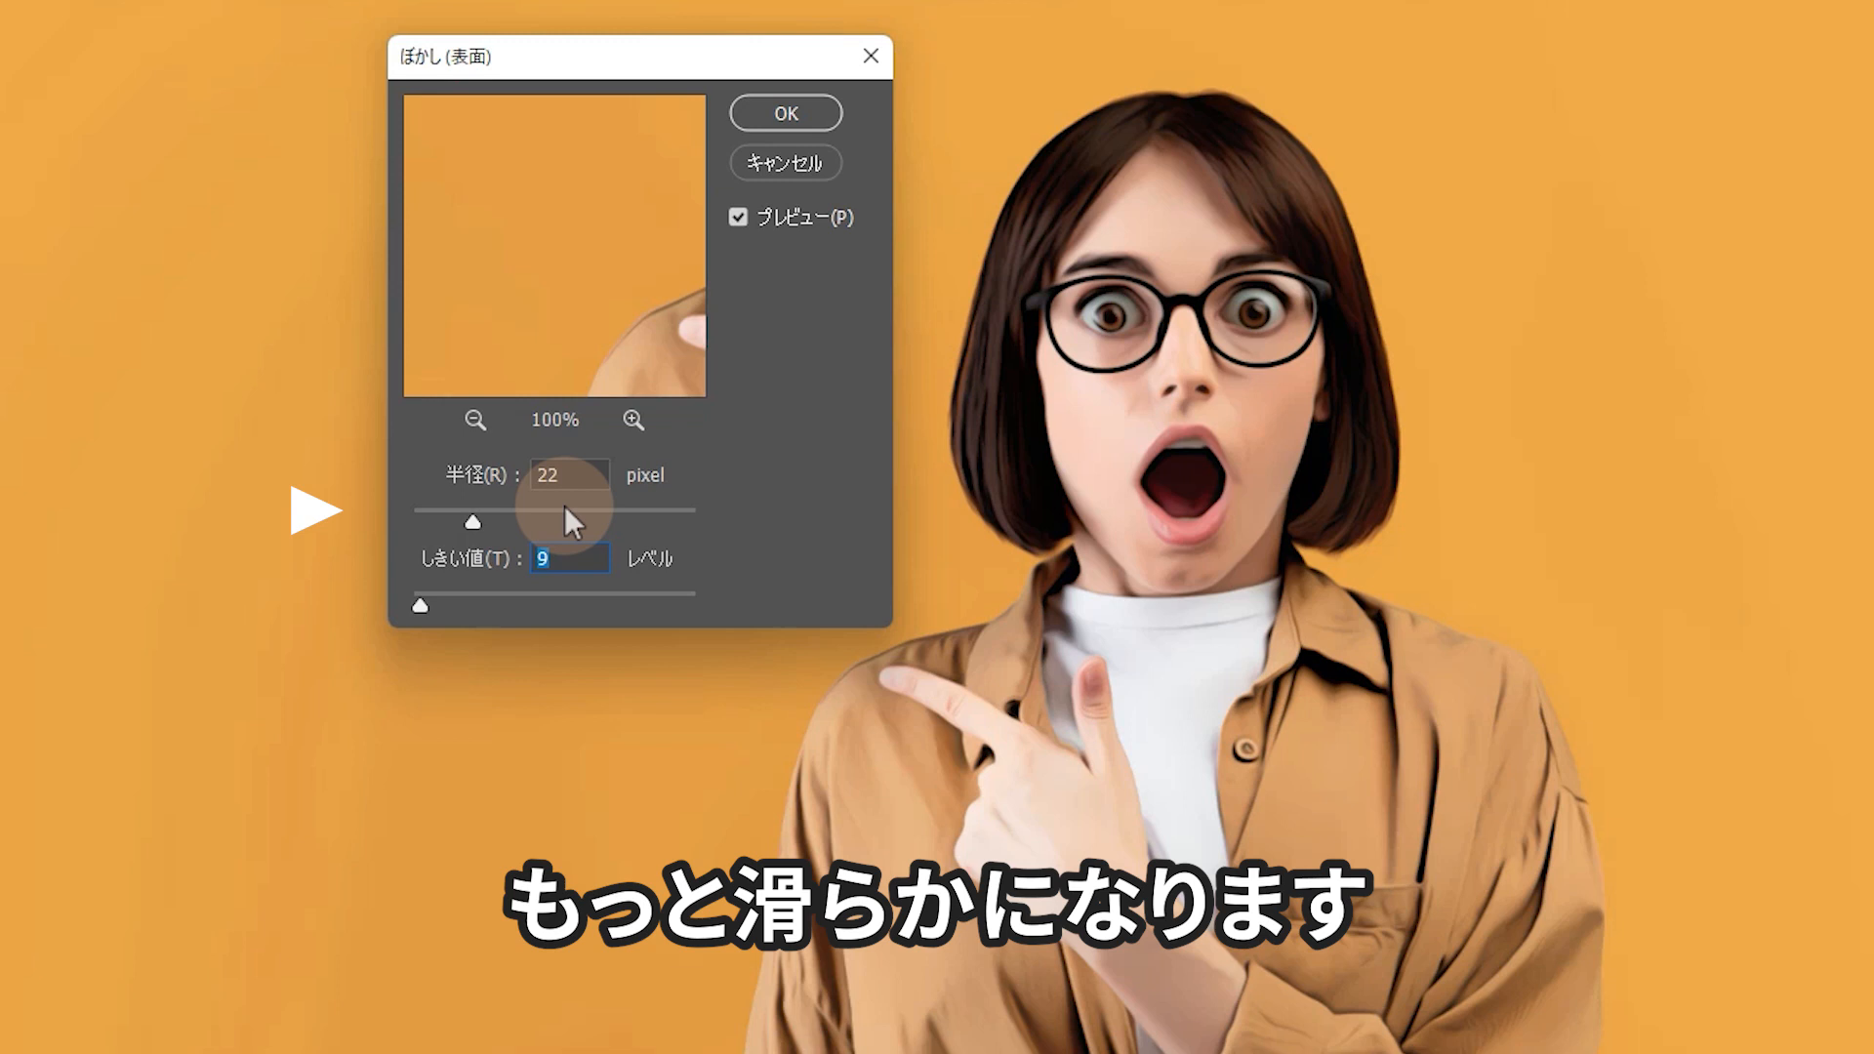
{"action": "left_click", "coordinate": [737, 219]}
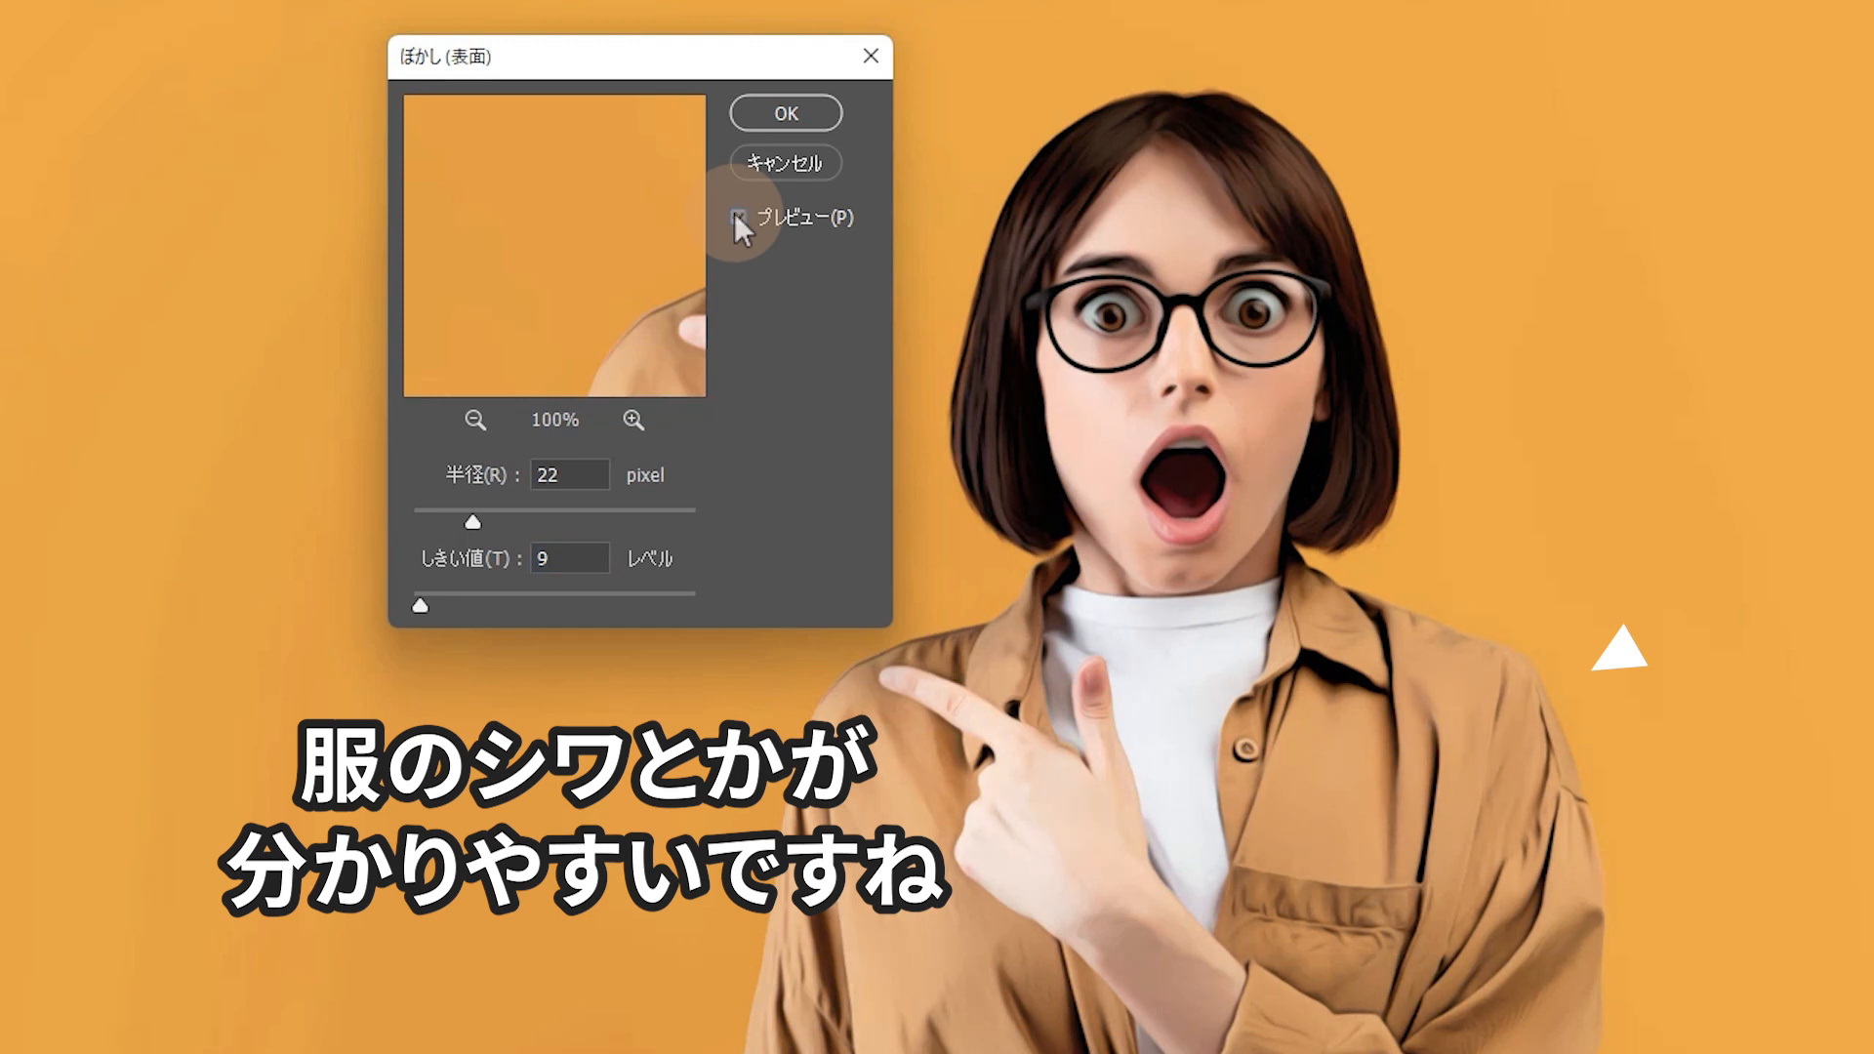
{"action": "left_click", "coordinate": [737, 217]}
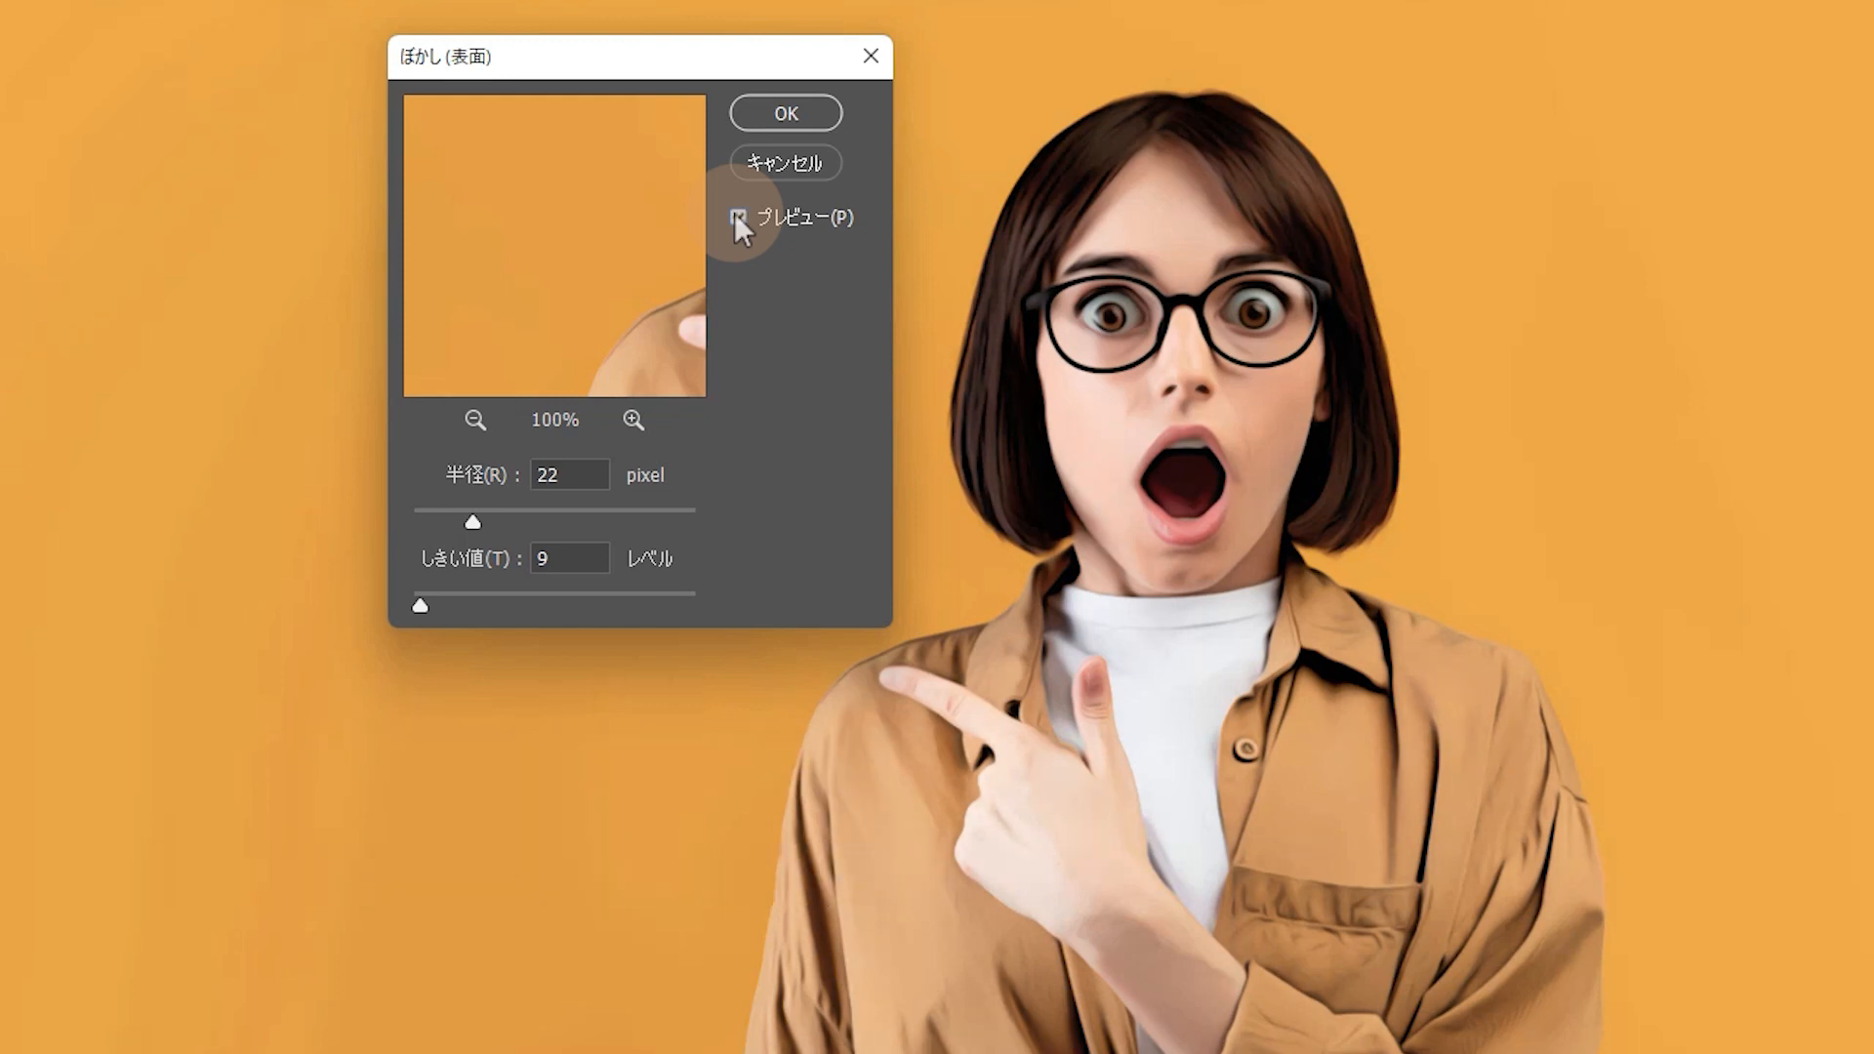
{"action": "left_click", "coordinate": [824, 113]}
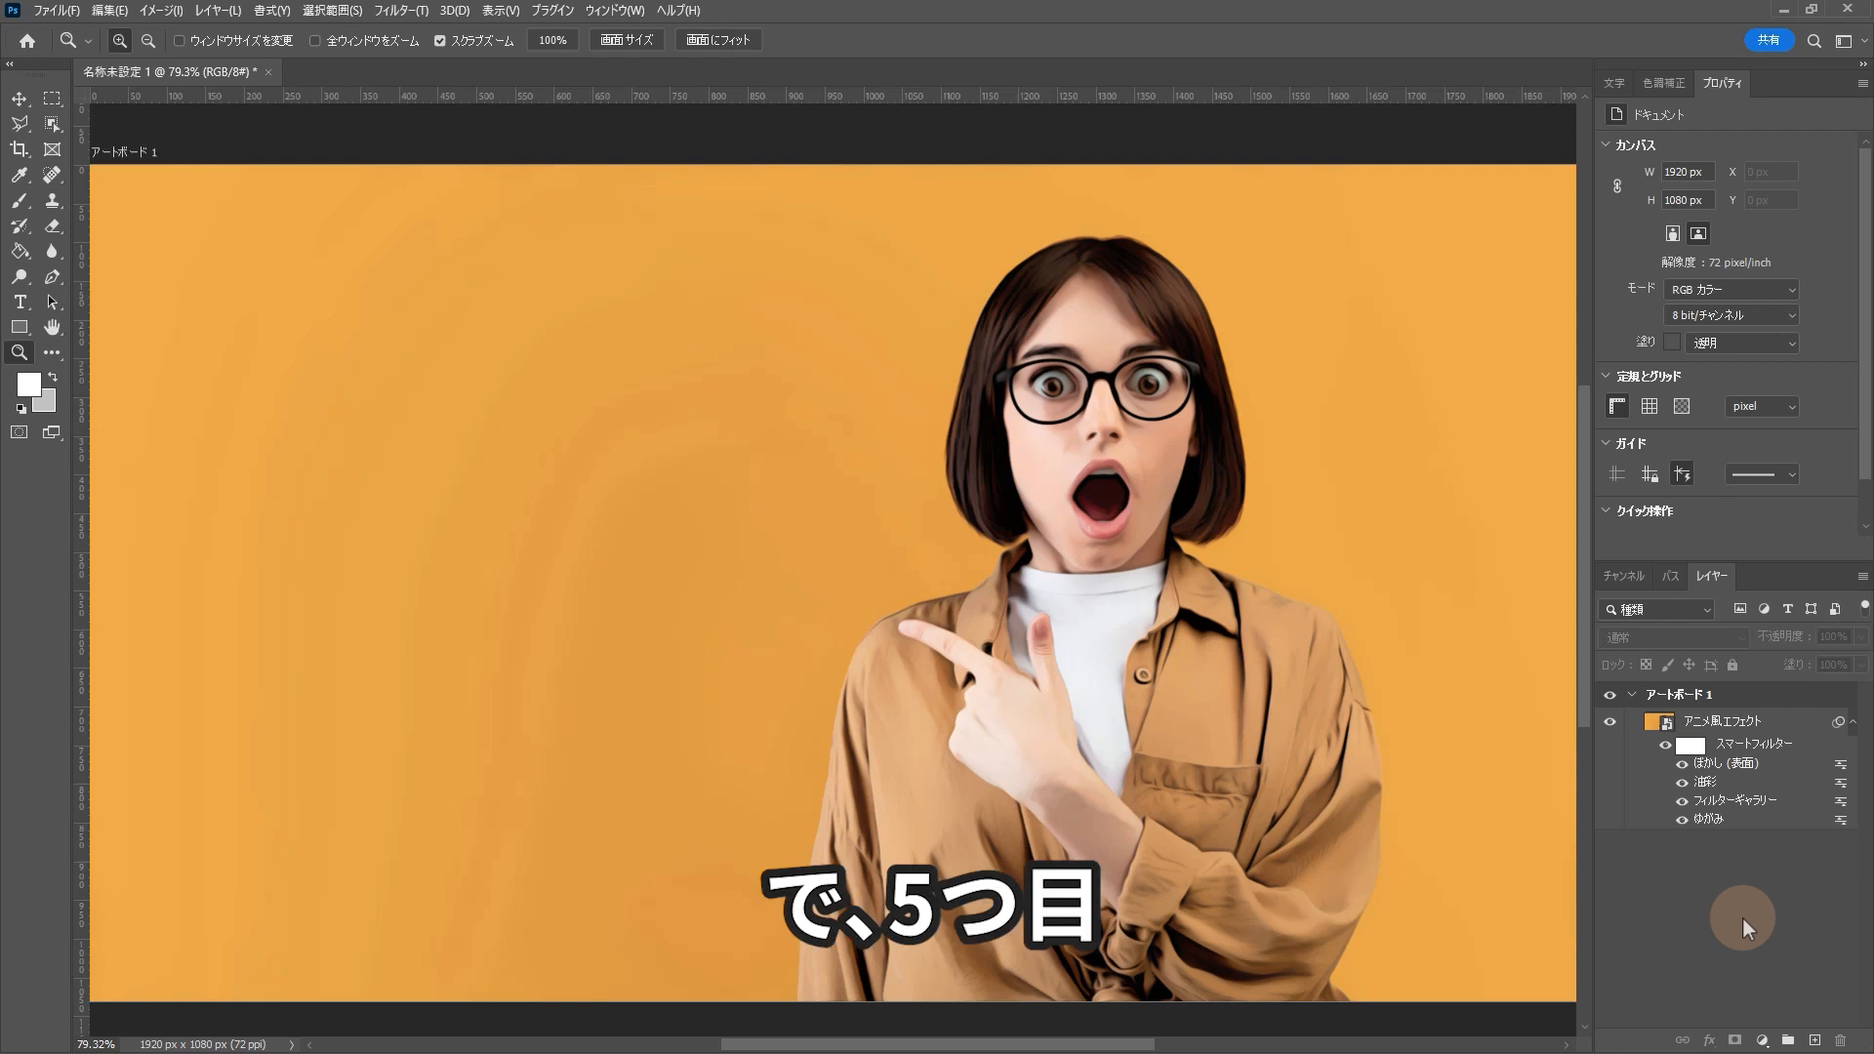
- Set up Smart Sharpen on the アニメ風エフェクト layer with amount 138%, radius 2.1 px, noise reduction 100% and Lens Blur removal
{"action": "left_click", "coordinate": [1721, 727]}
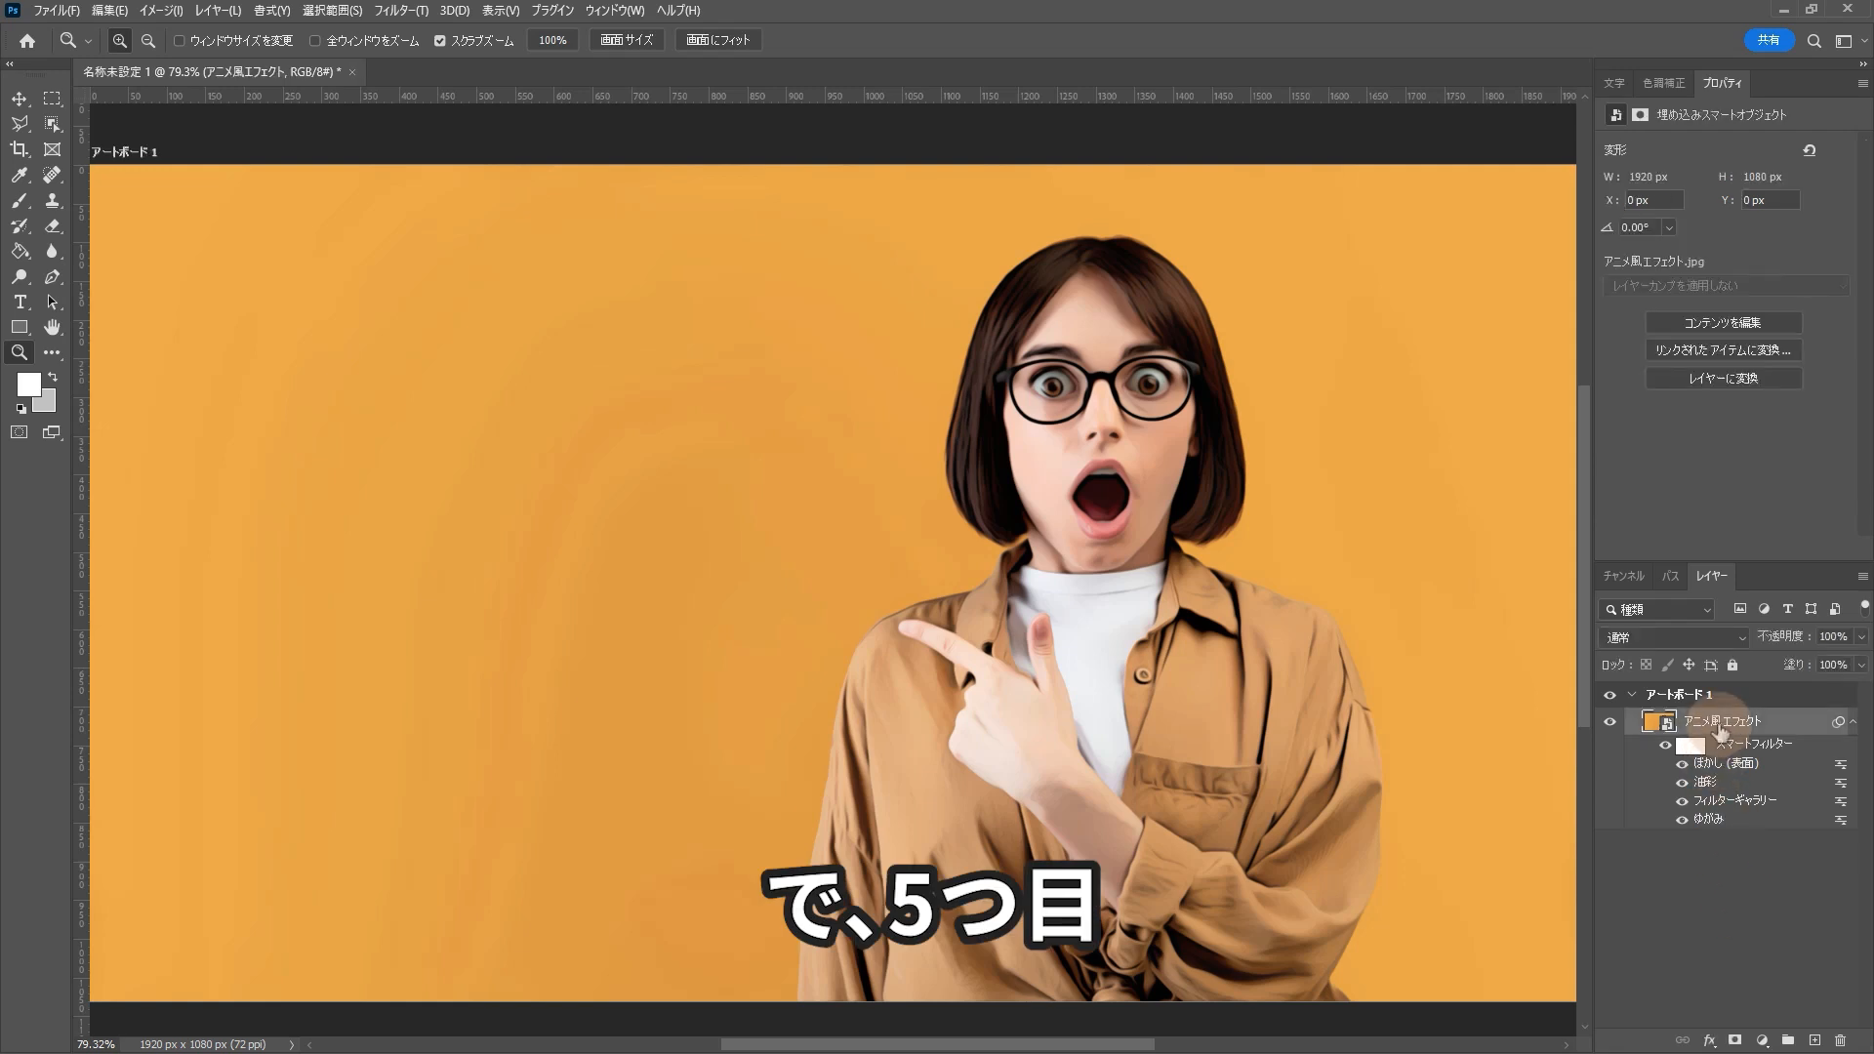
{"action": "left_click", "coordinate": [406, 10]}
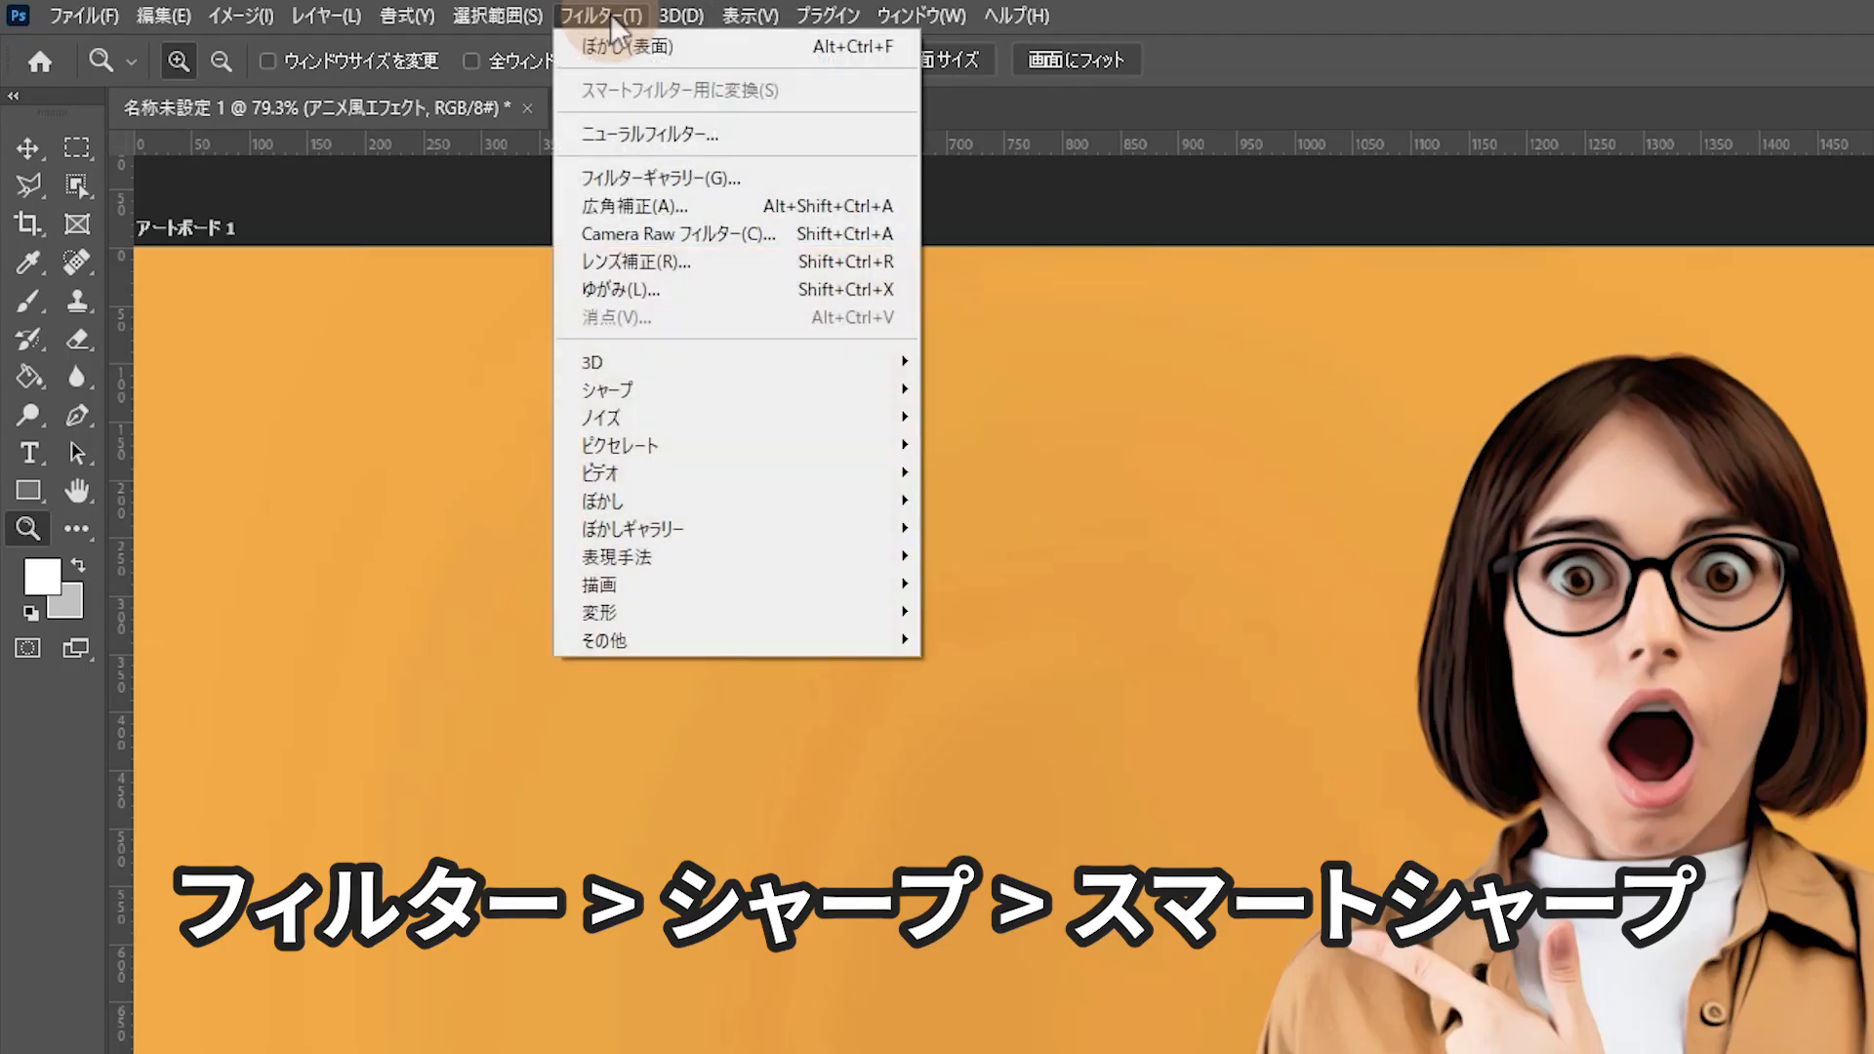
{"action": "mouse_move", "coordinate": [713, 396]}
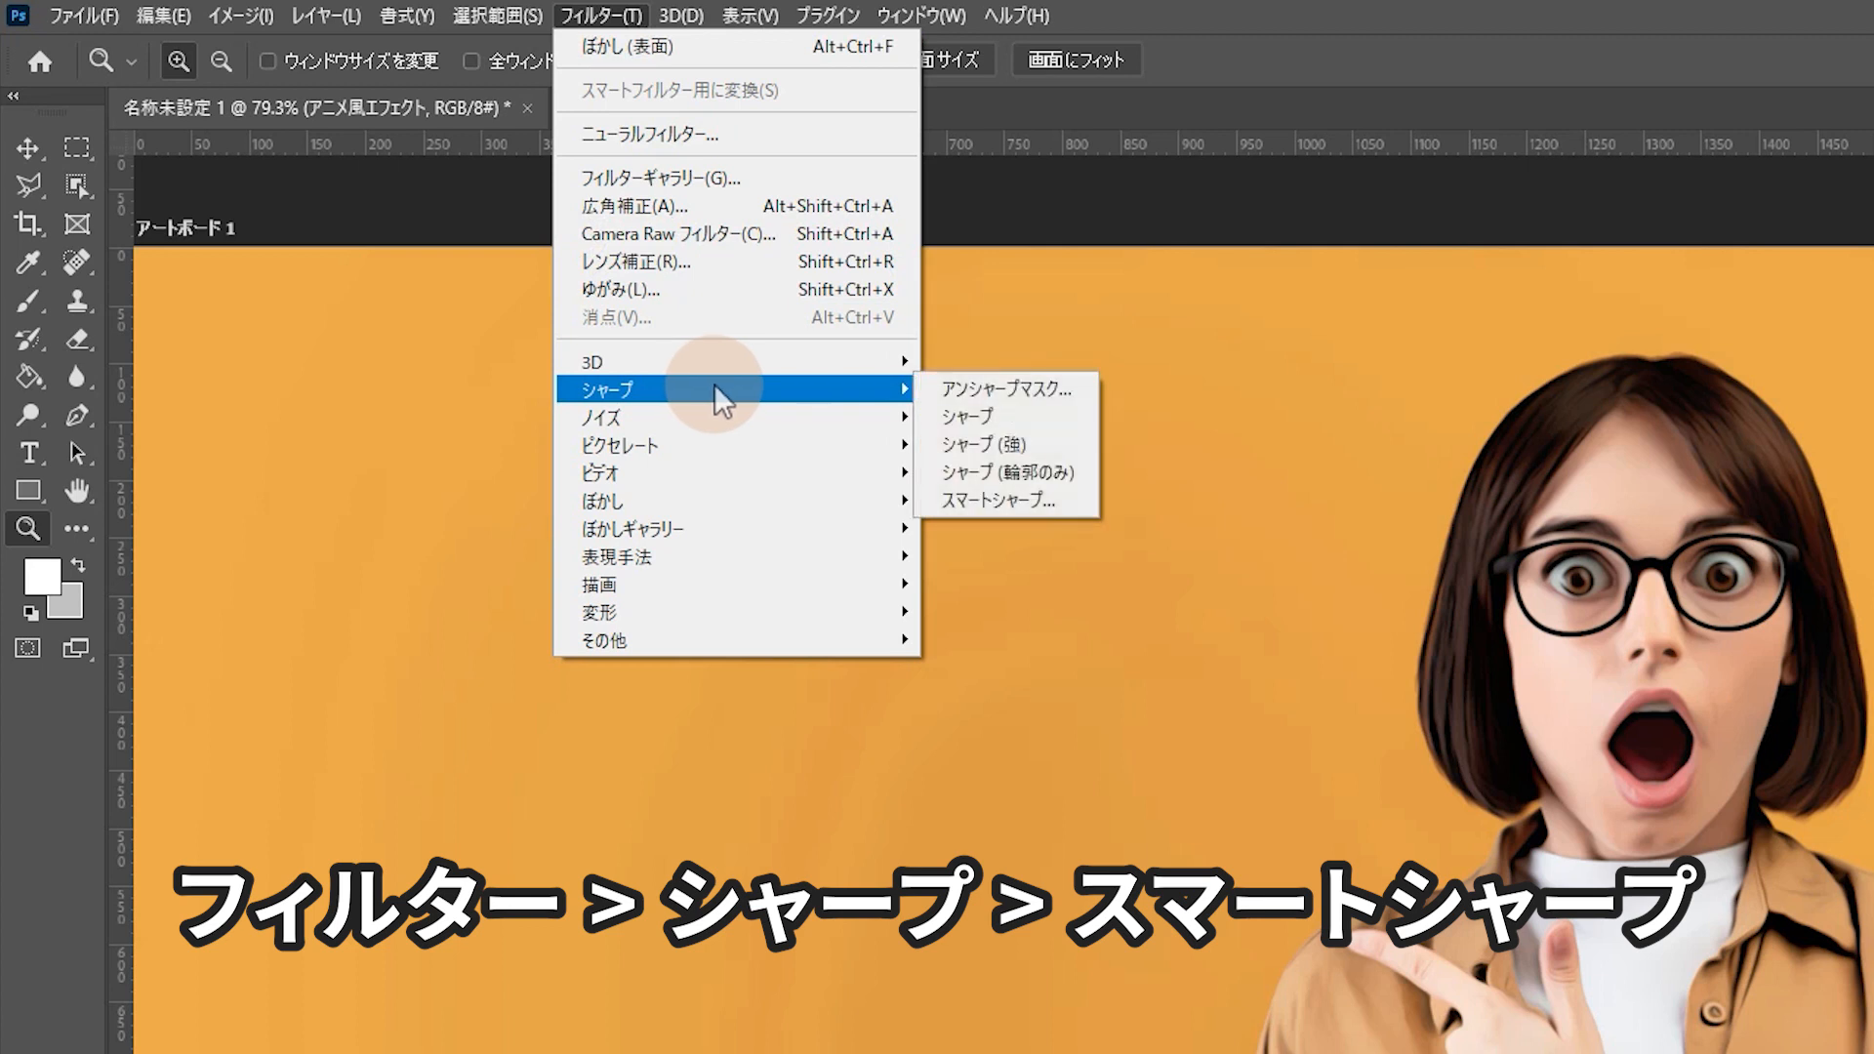
{"action": "left_click", "coordinate": [1025, 508]}
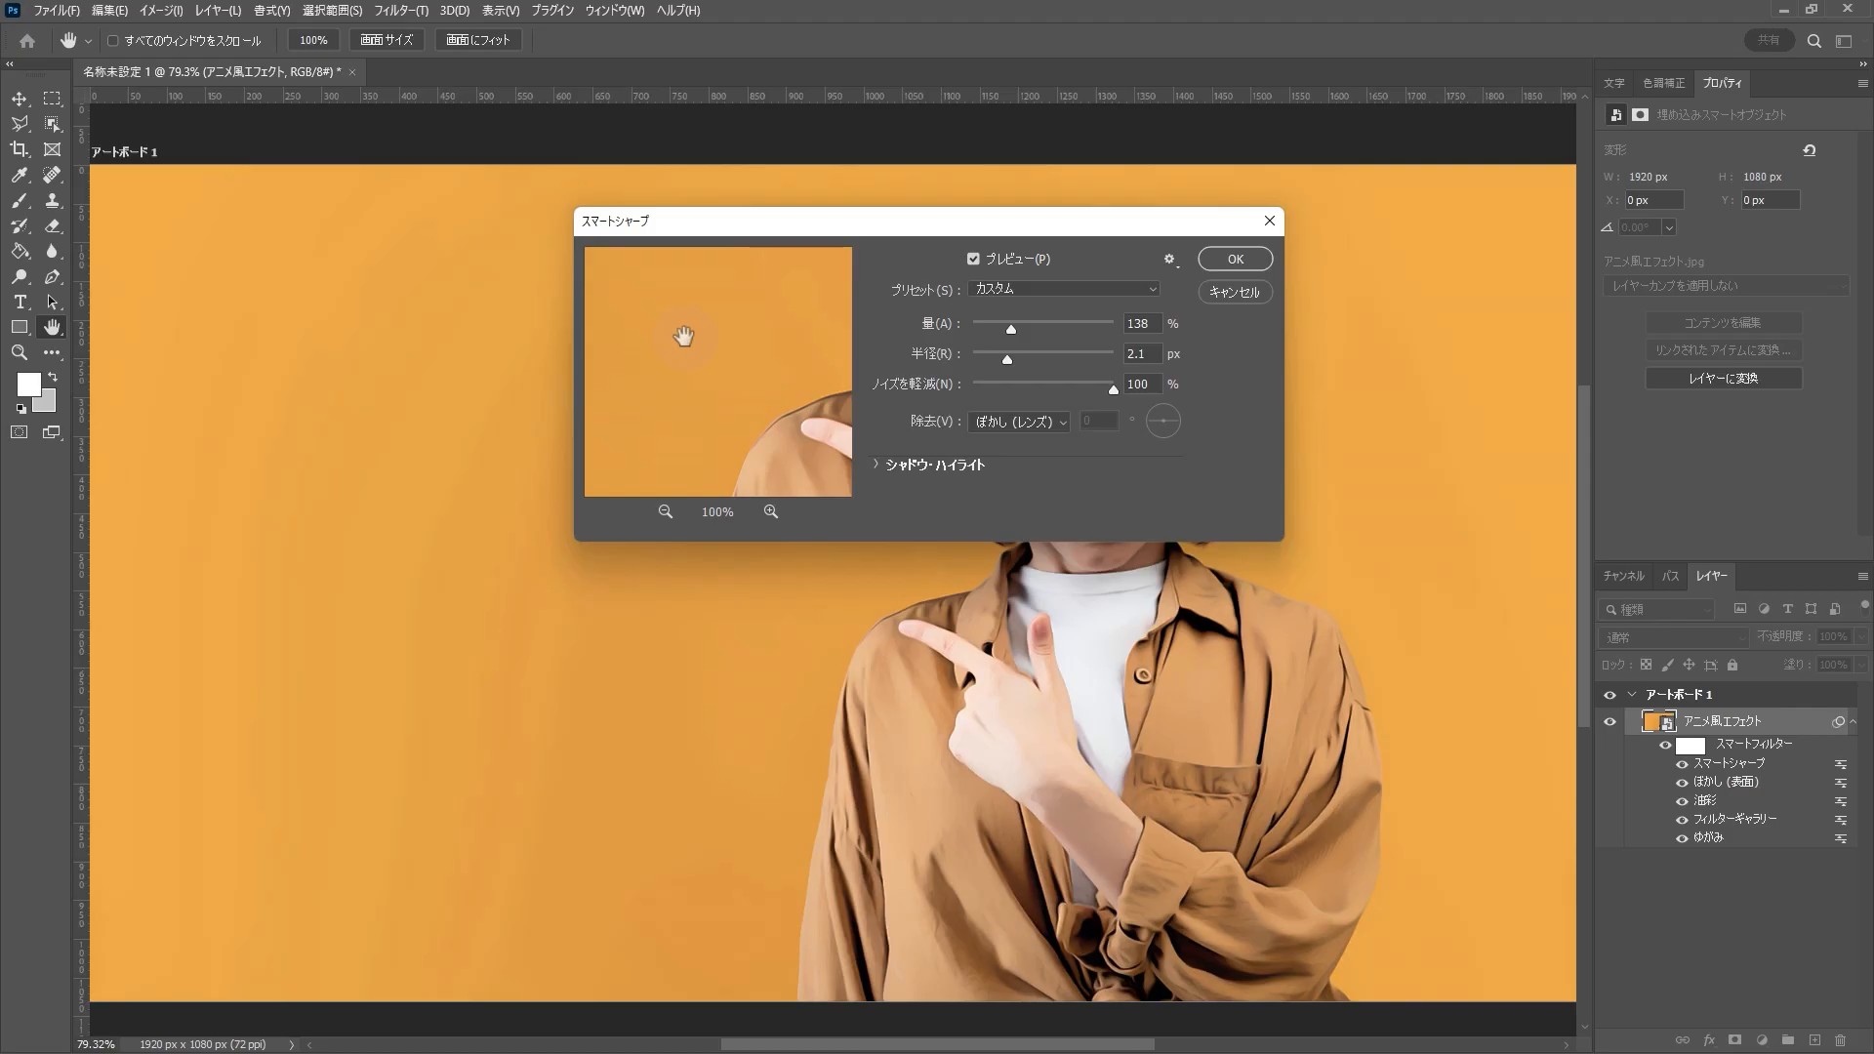
{"action": "left_click_drag", "start_coordinate": [1069, 234], "coordinate": [681, 345]}
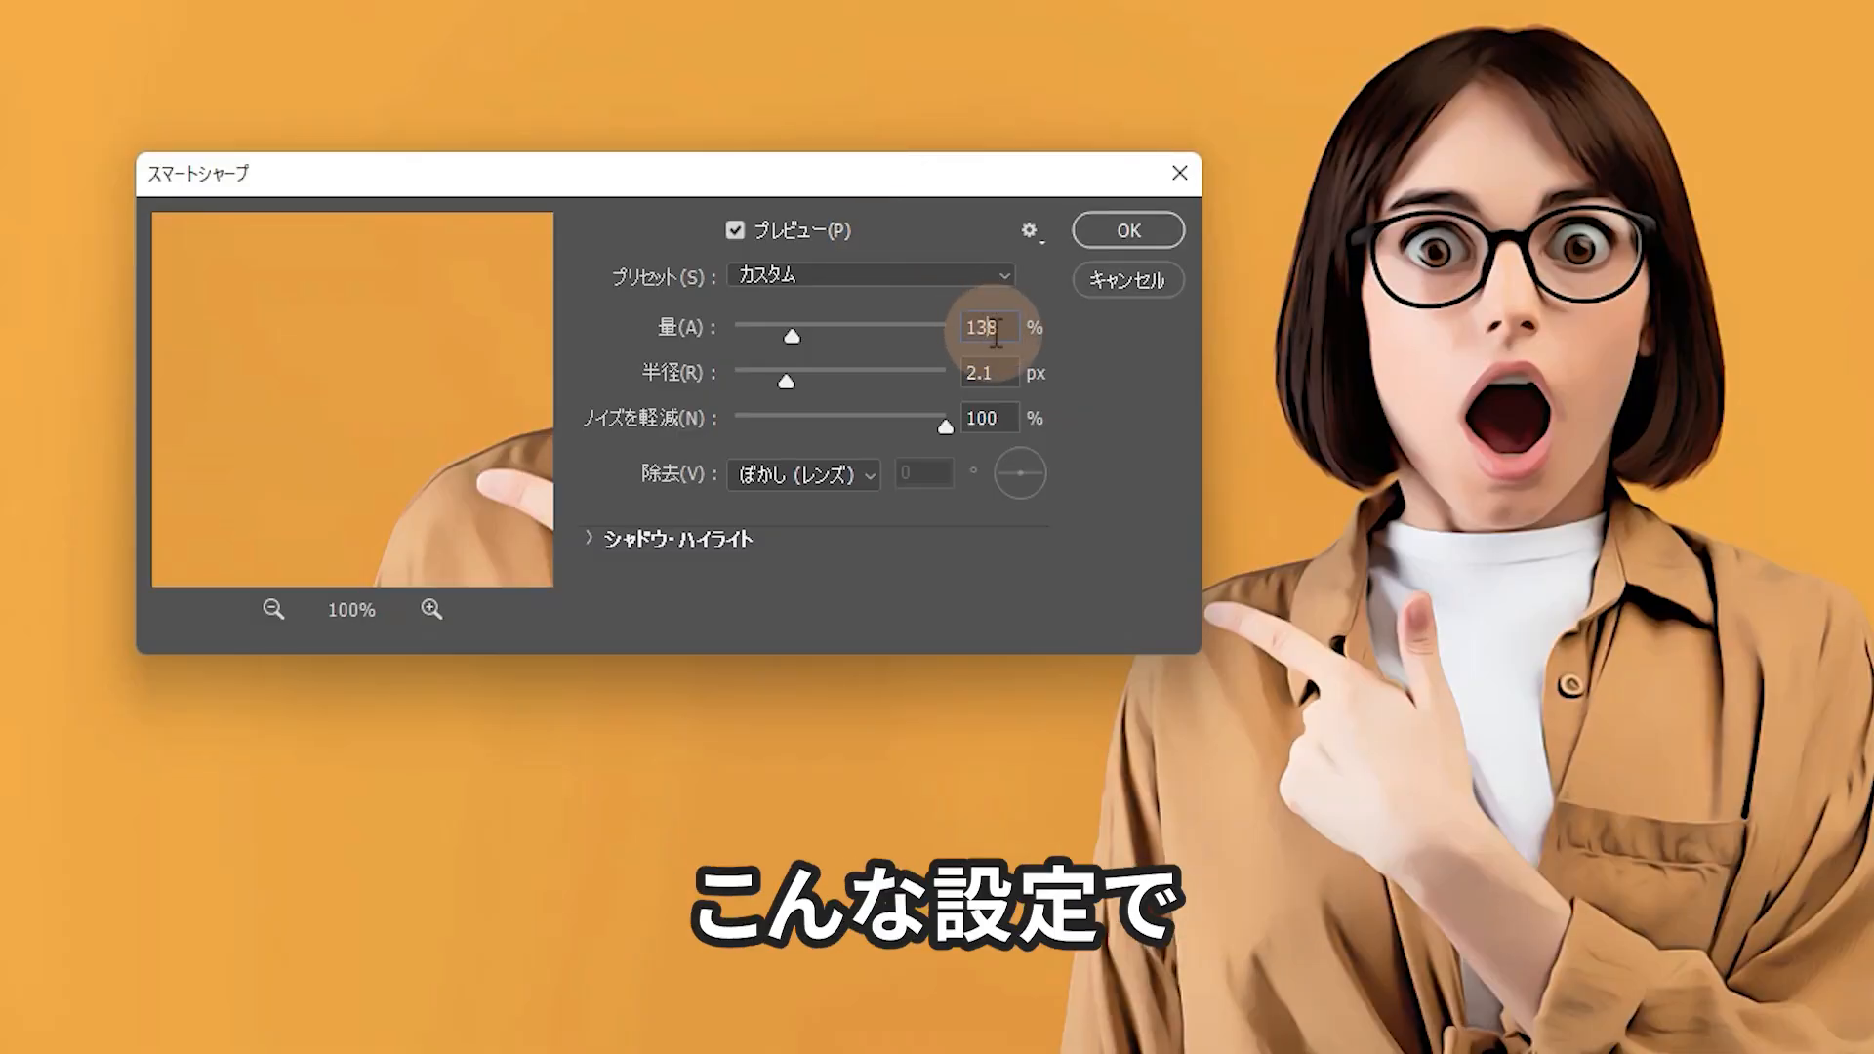
{"action": "left_click", "coordinate": [981, 373]}
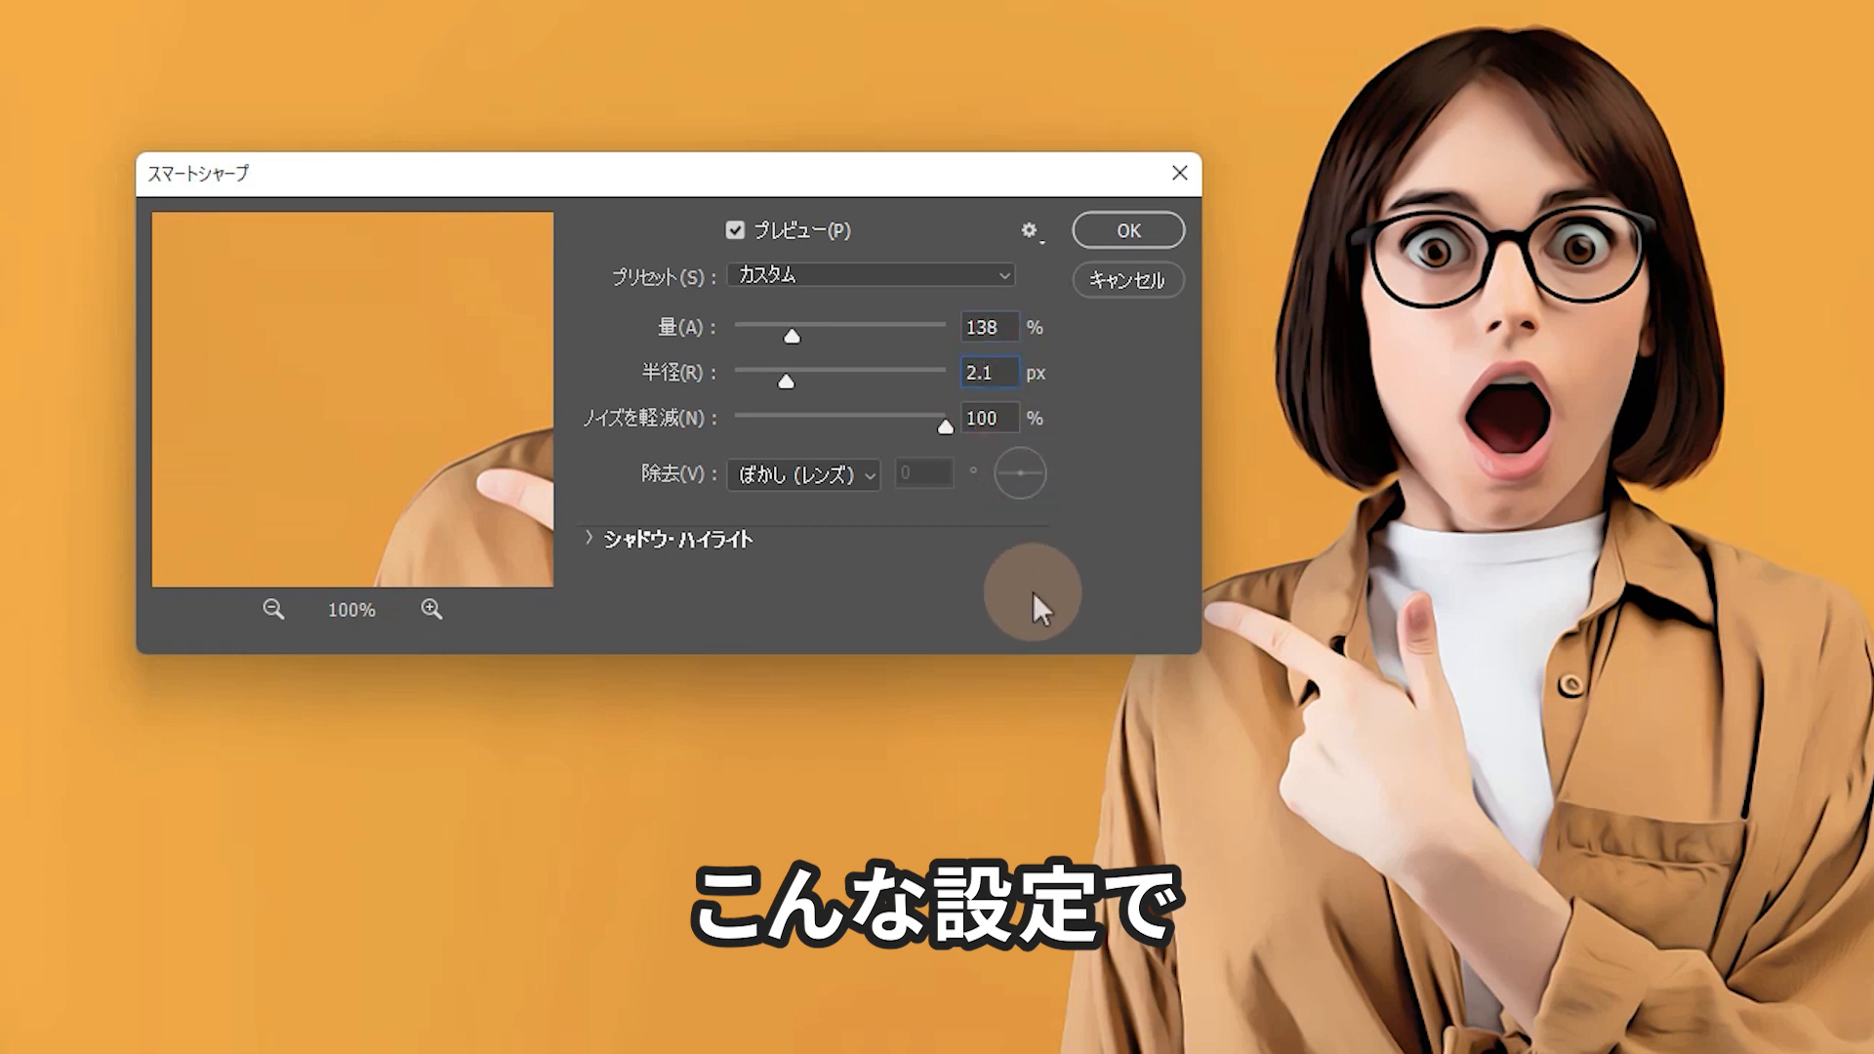
{"action": "left_click", "coordinate": [1002, 419]}
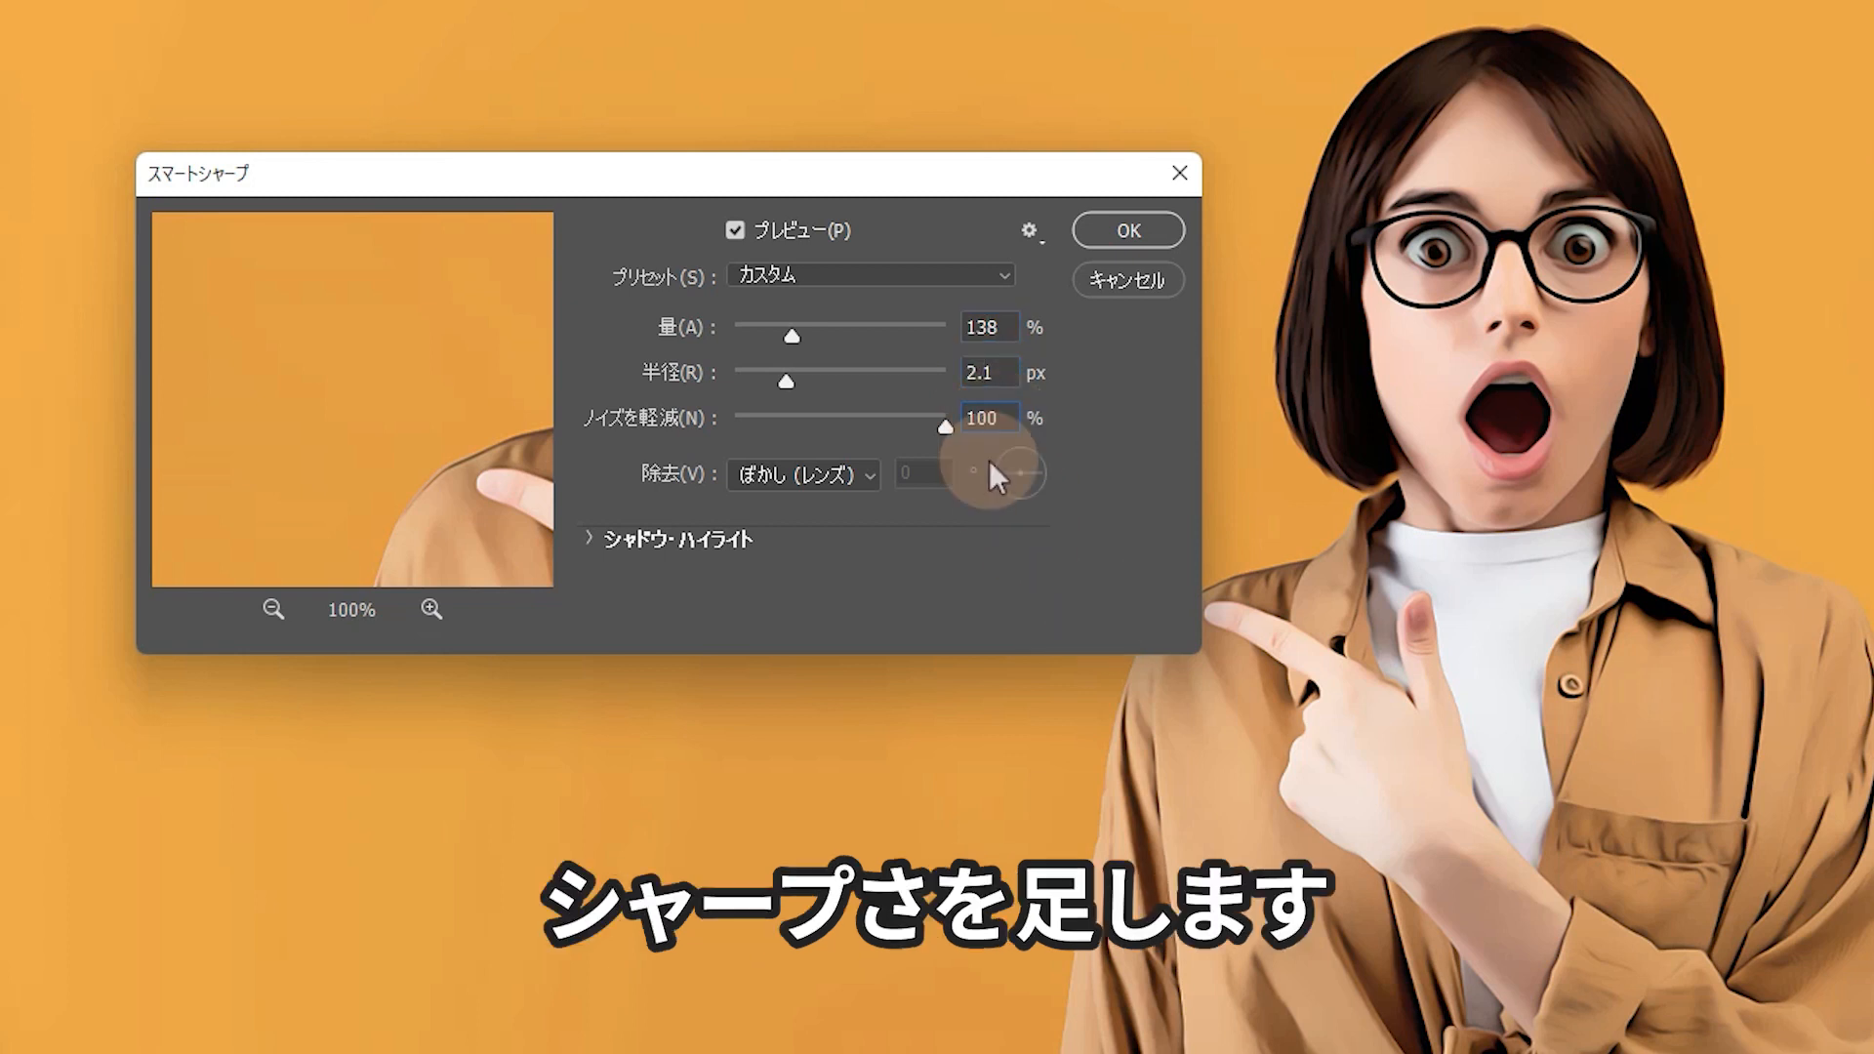
- Compare the portrait with and without sharpening using the preview, and apply the Smart Sharpen filter
{"action": "left_click", "coordinate": [742, 232]}
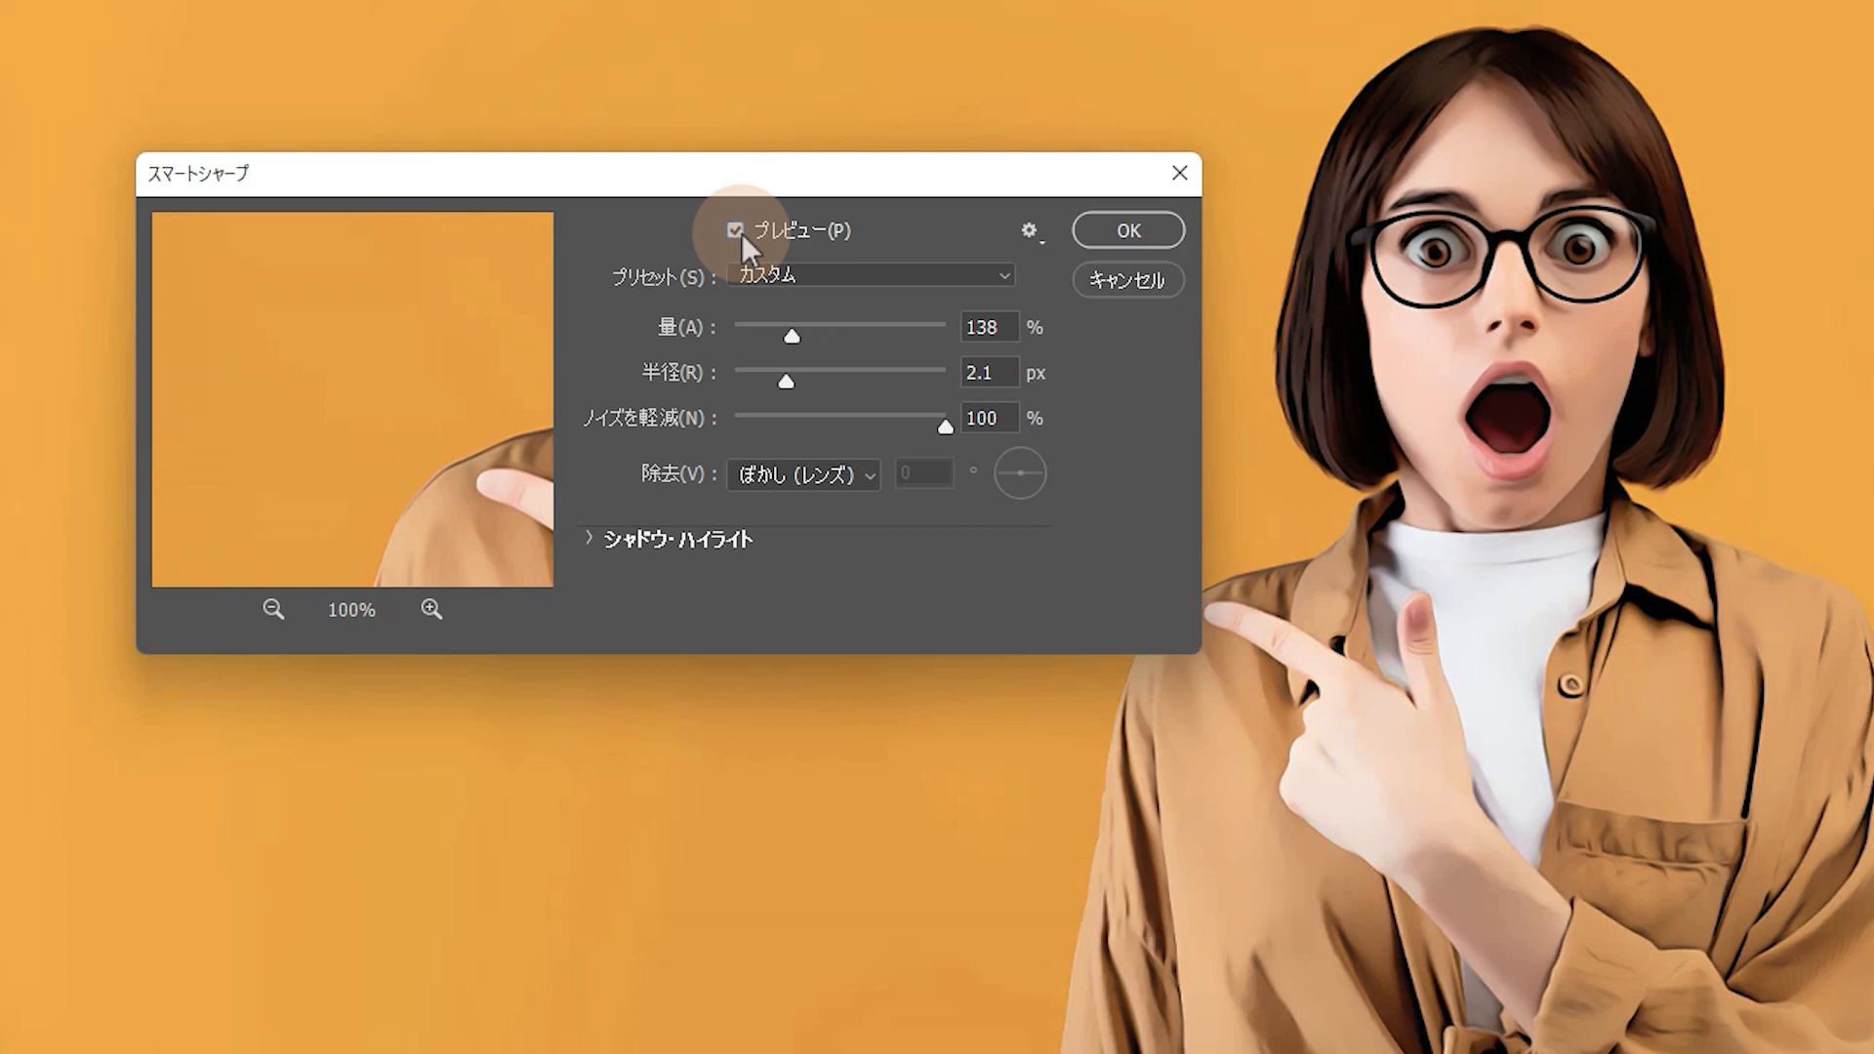
{"action": "left_click", "coordinate": [741, 232]}
{"action": "left_click", "coordinate": [742, 233]}
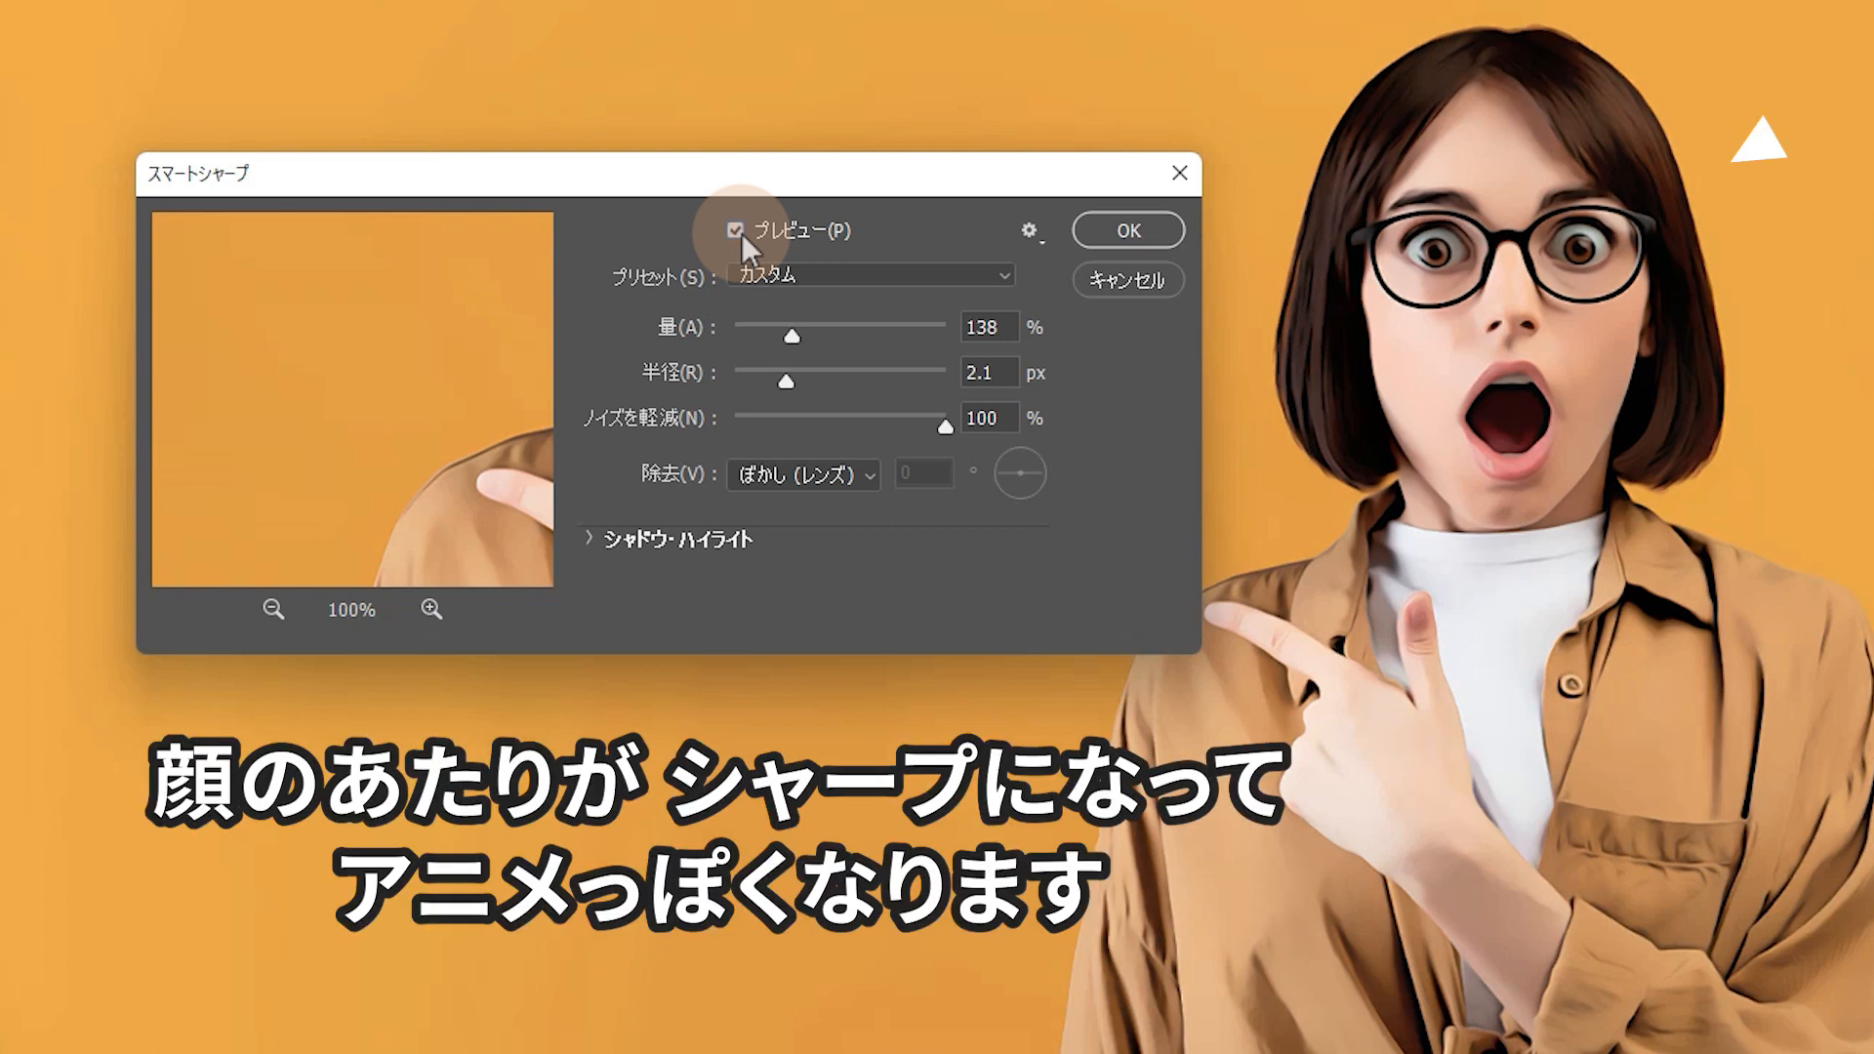
{"action": "left_click", "coordinate": [741, 232]}
{"action": "left_click", "coordinate": [742, 233]}
{"action": "left_click", "coordinate": [741, 232]}
{"action": "left_click", "coordinate": [742, 232]}
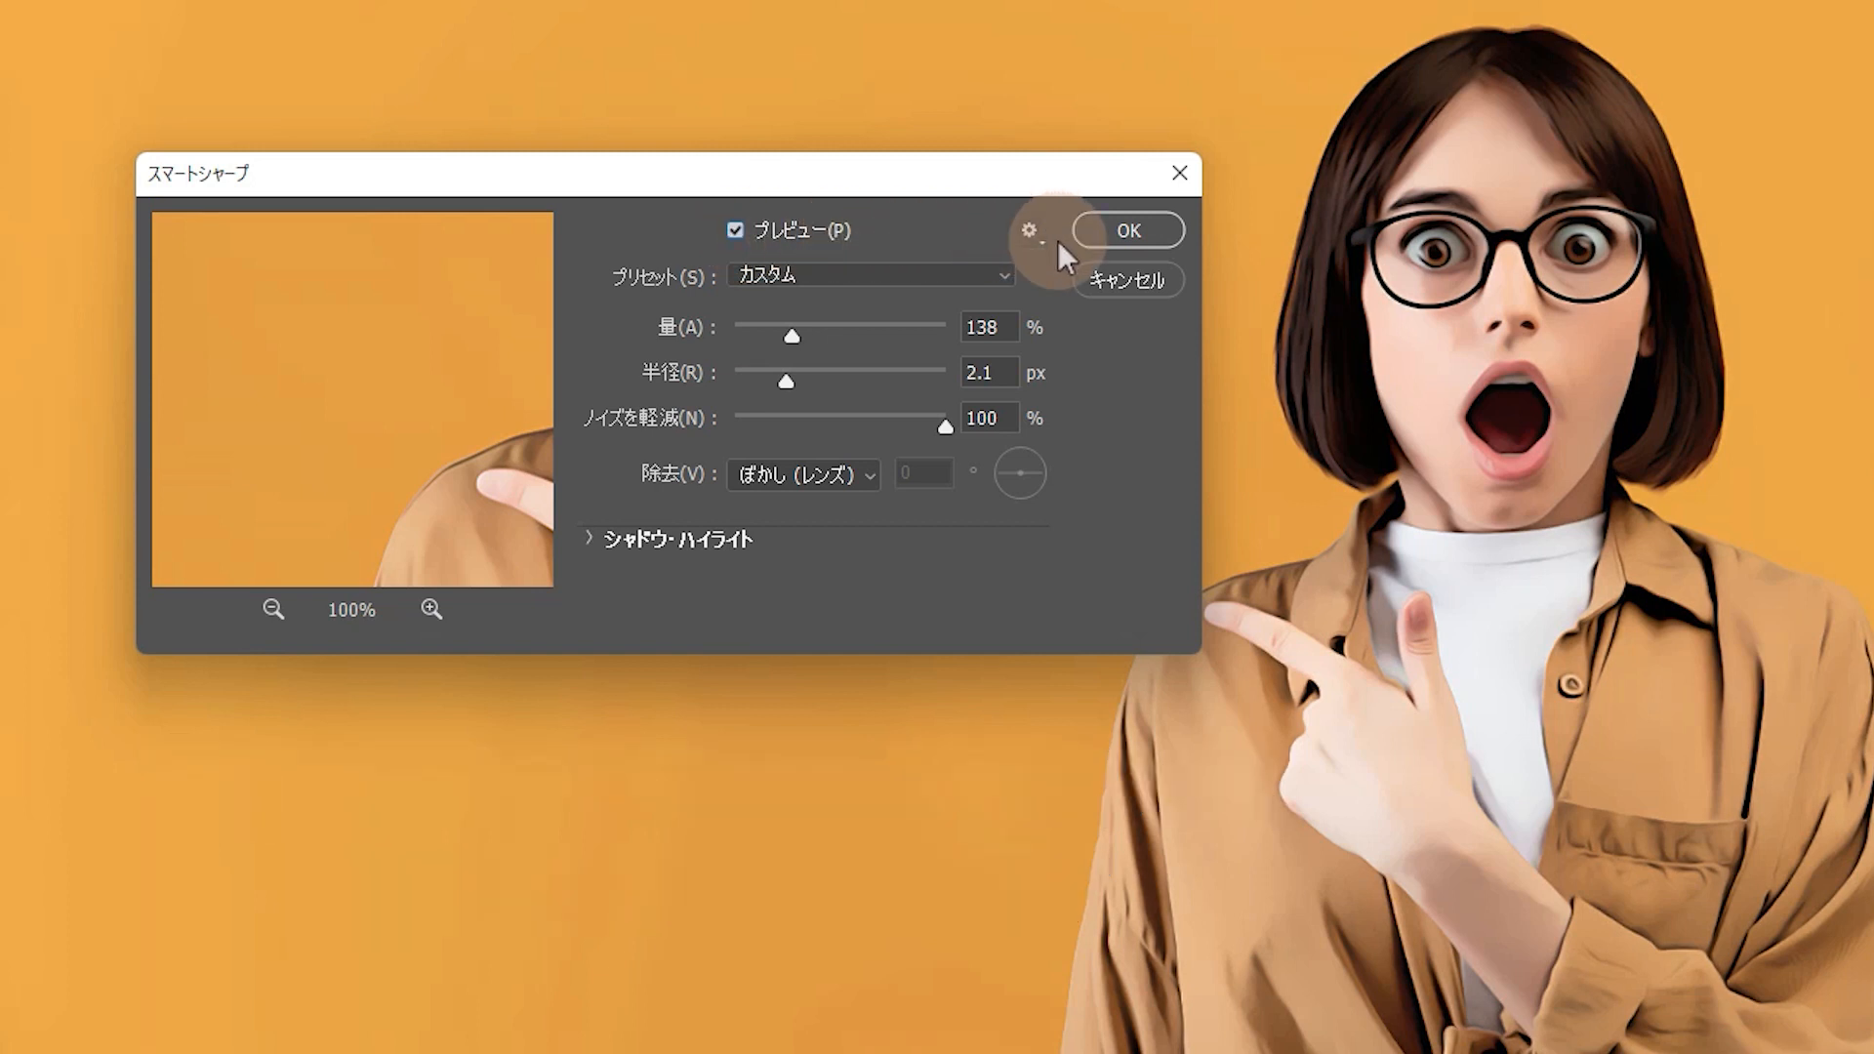
{"action": "left_click", "coordinate": [1114, 236]}
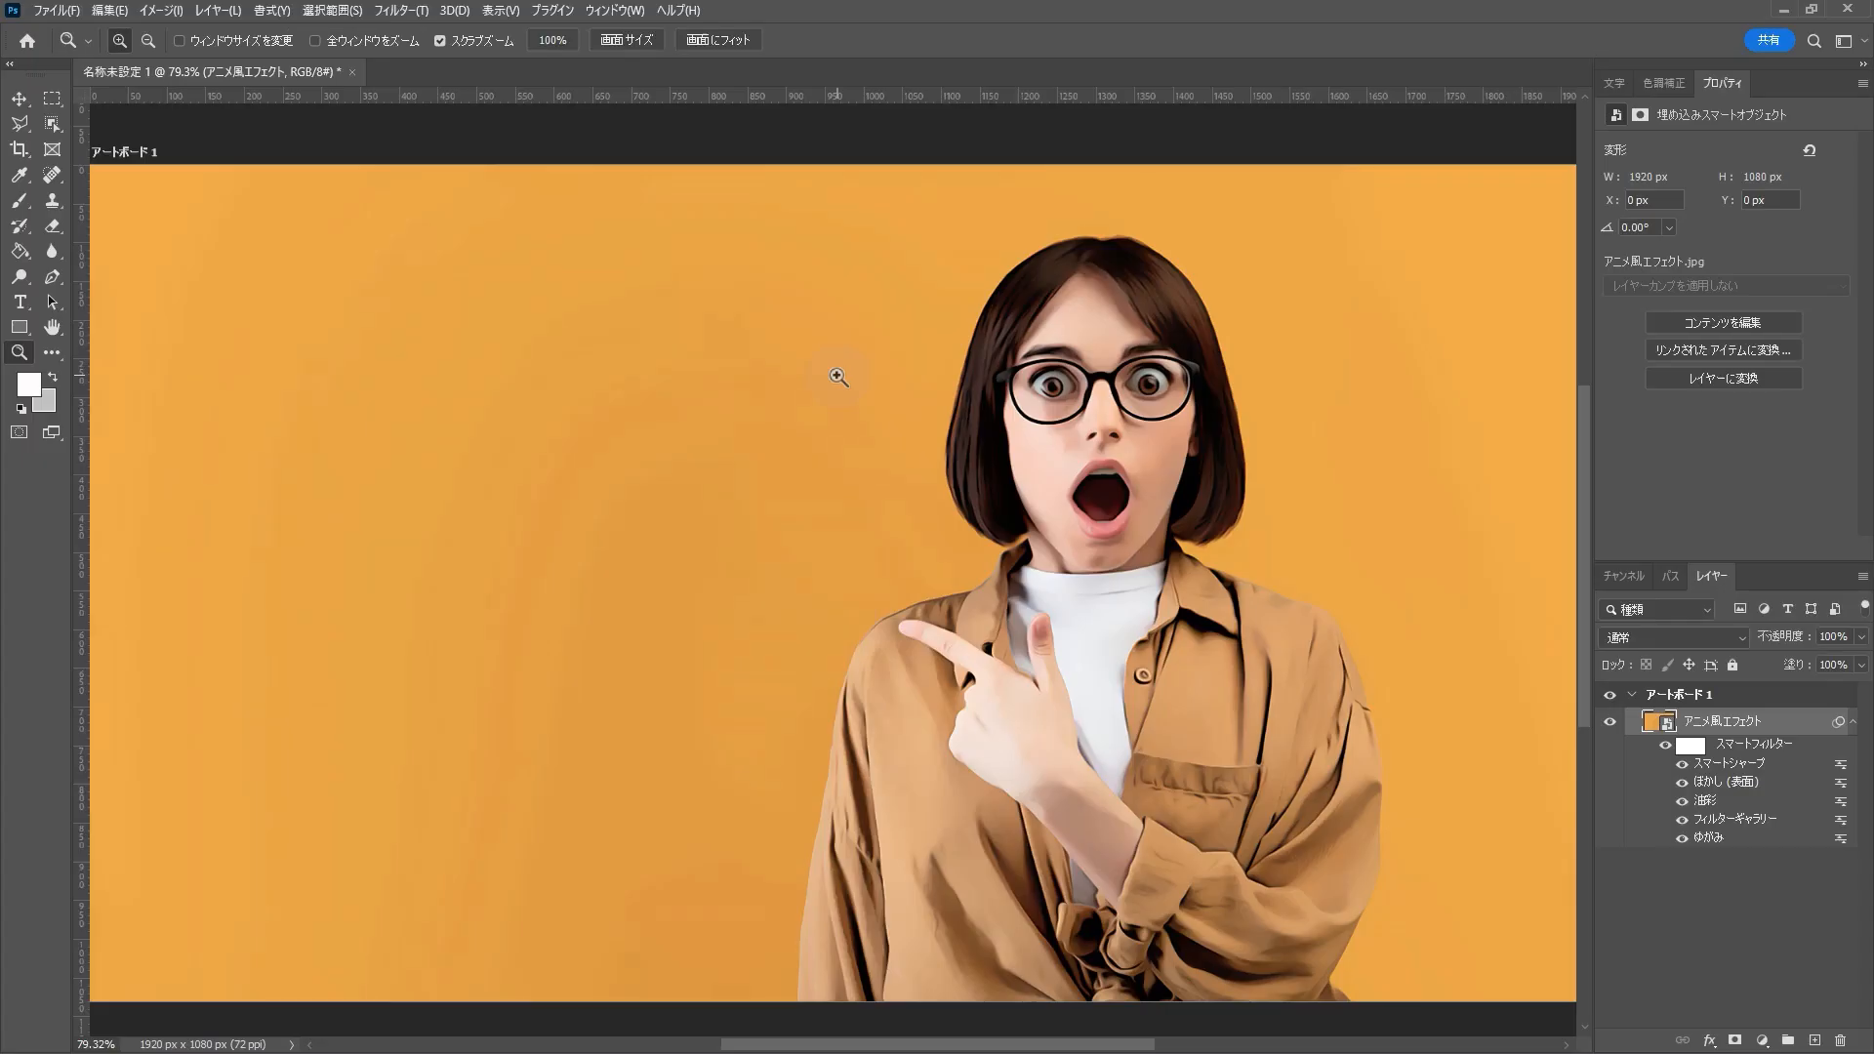
- Replace the contents of the アニメ風エフェクト smart object with AdobeStock_479962668.jpeg, and begin another contents replacement on the same layer
{"action": "left_click", "coordinate": [1782, 933]}
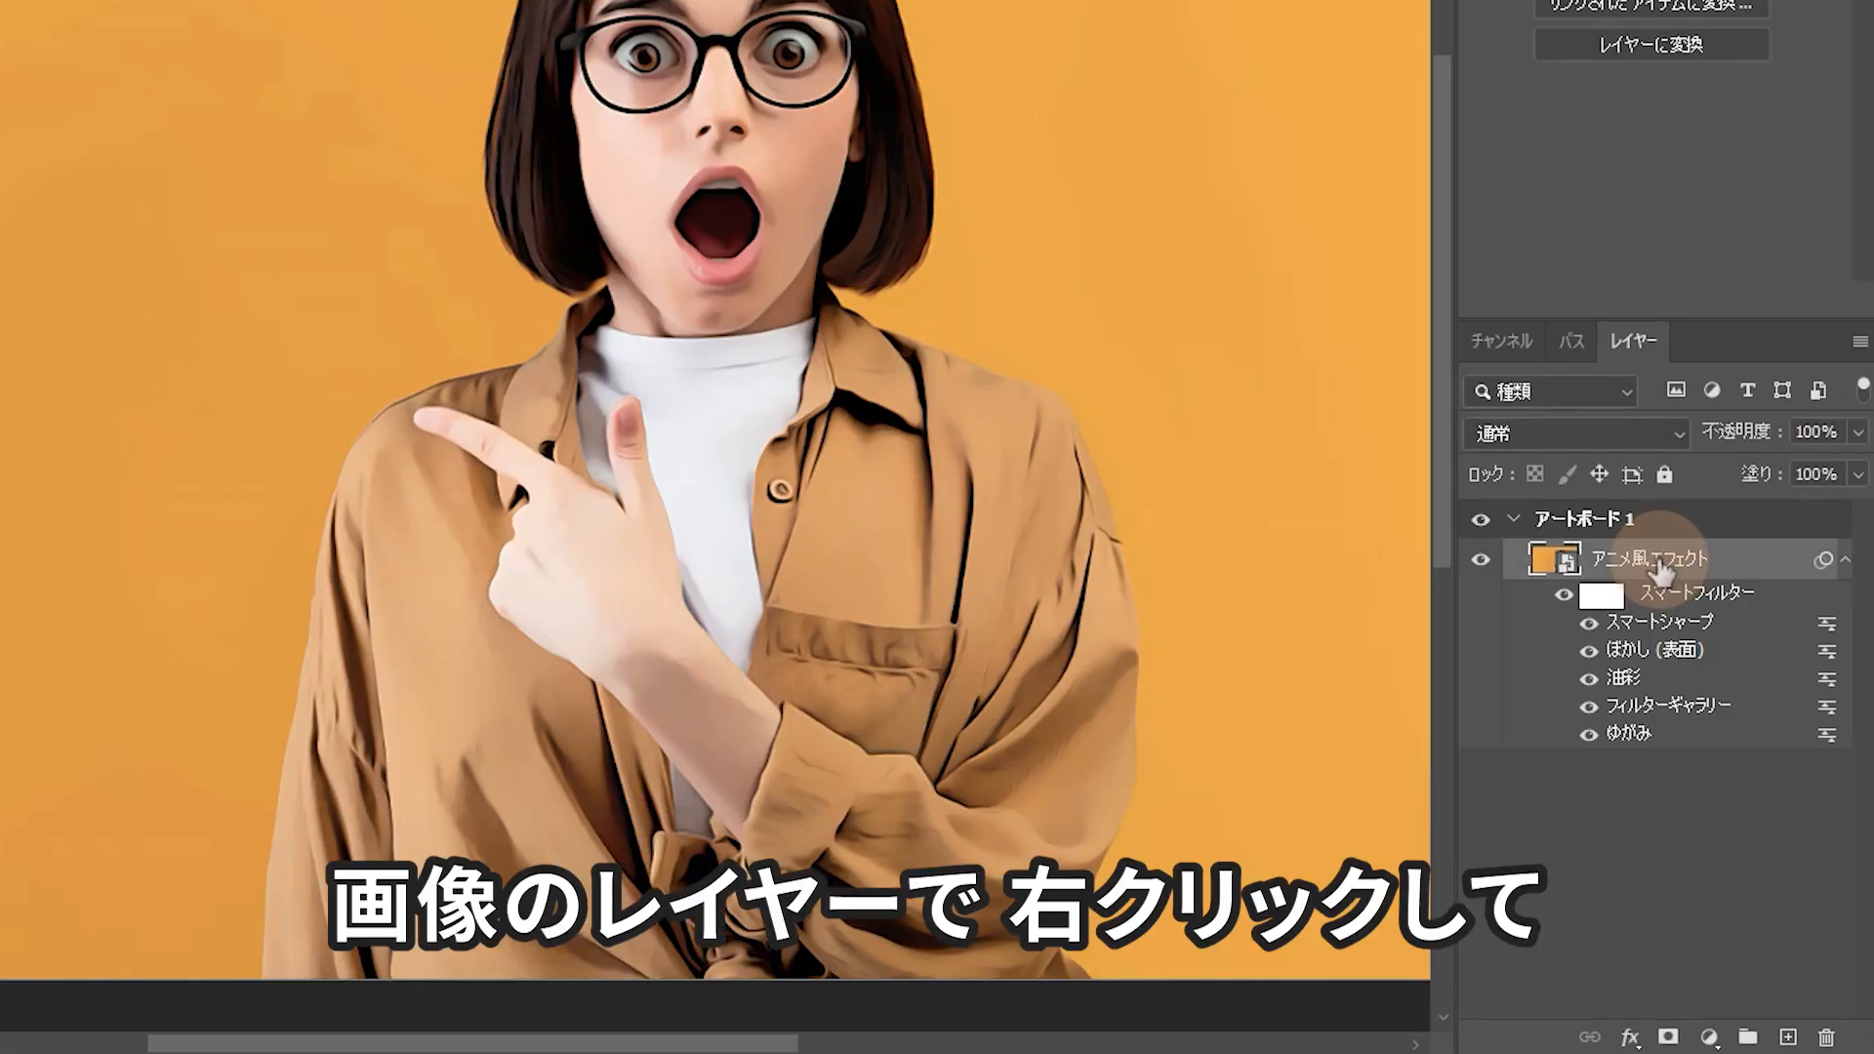
{"action": "right_click", "coordinate": [1659, 566]}
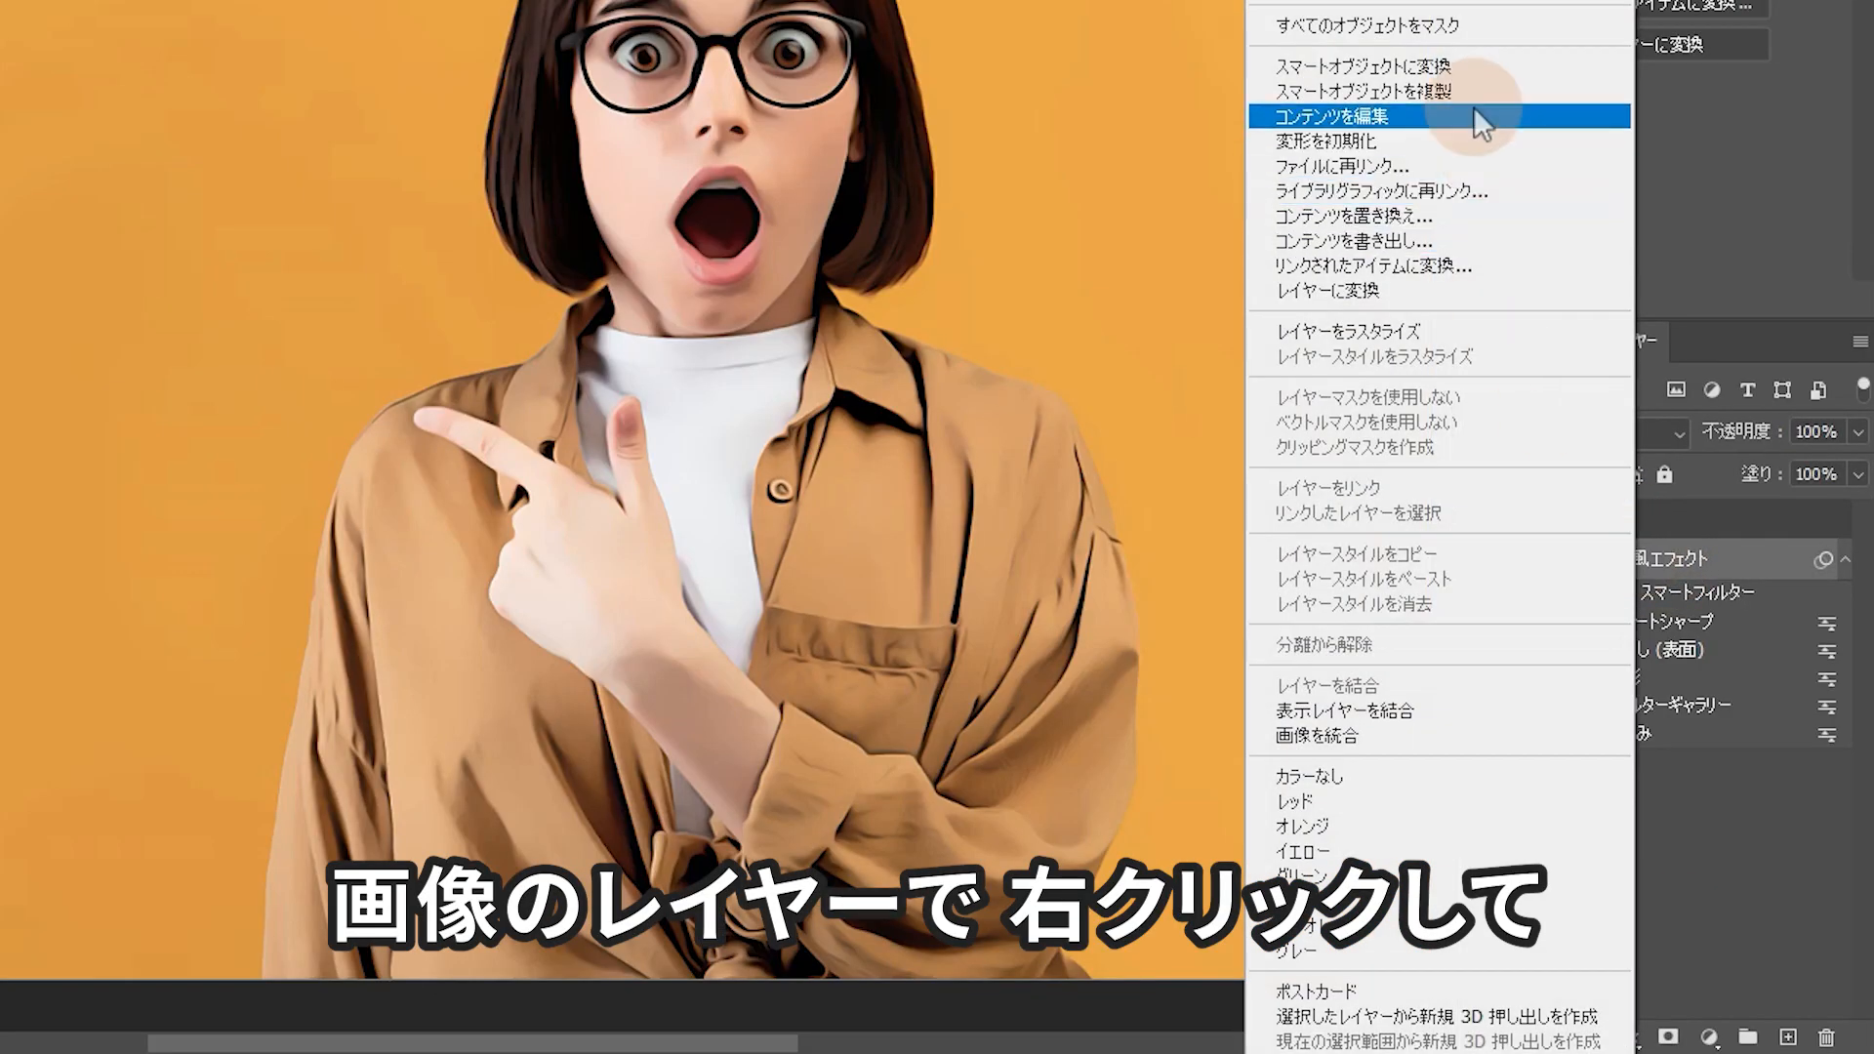
{"action": "left_click", "coordinate": [1448, 207]}
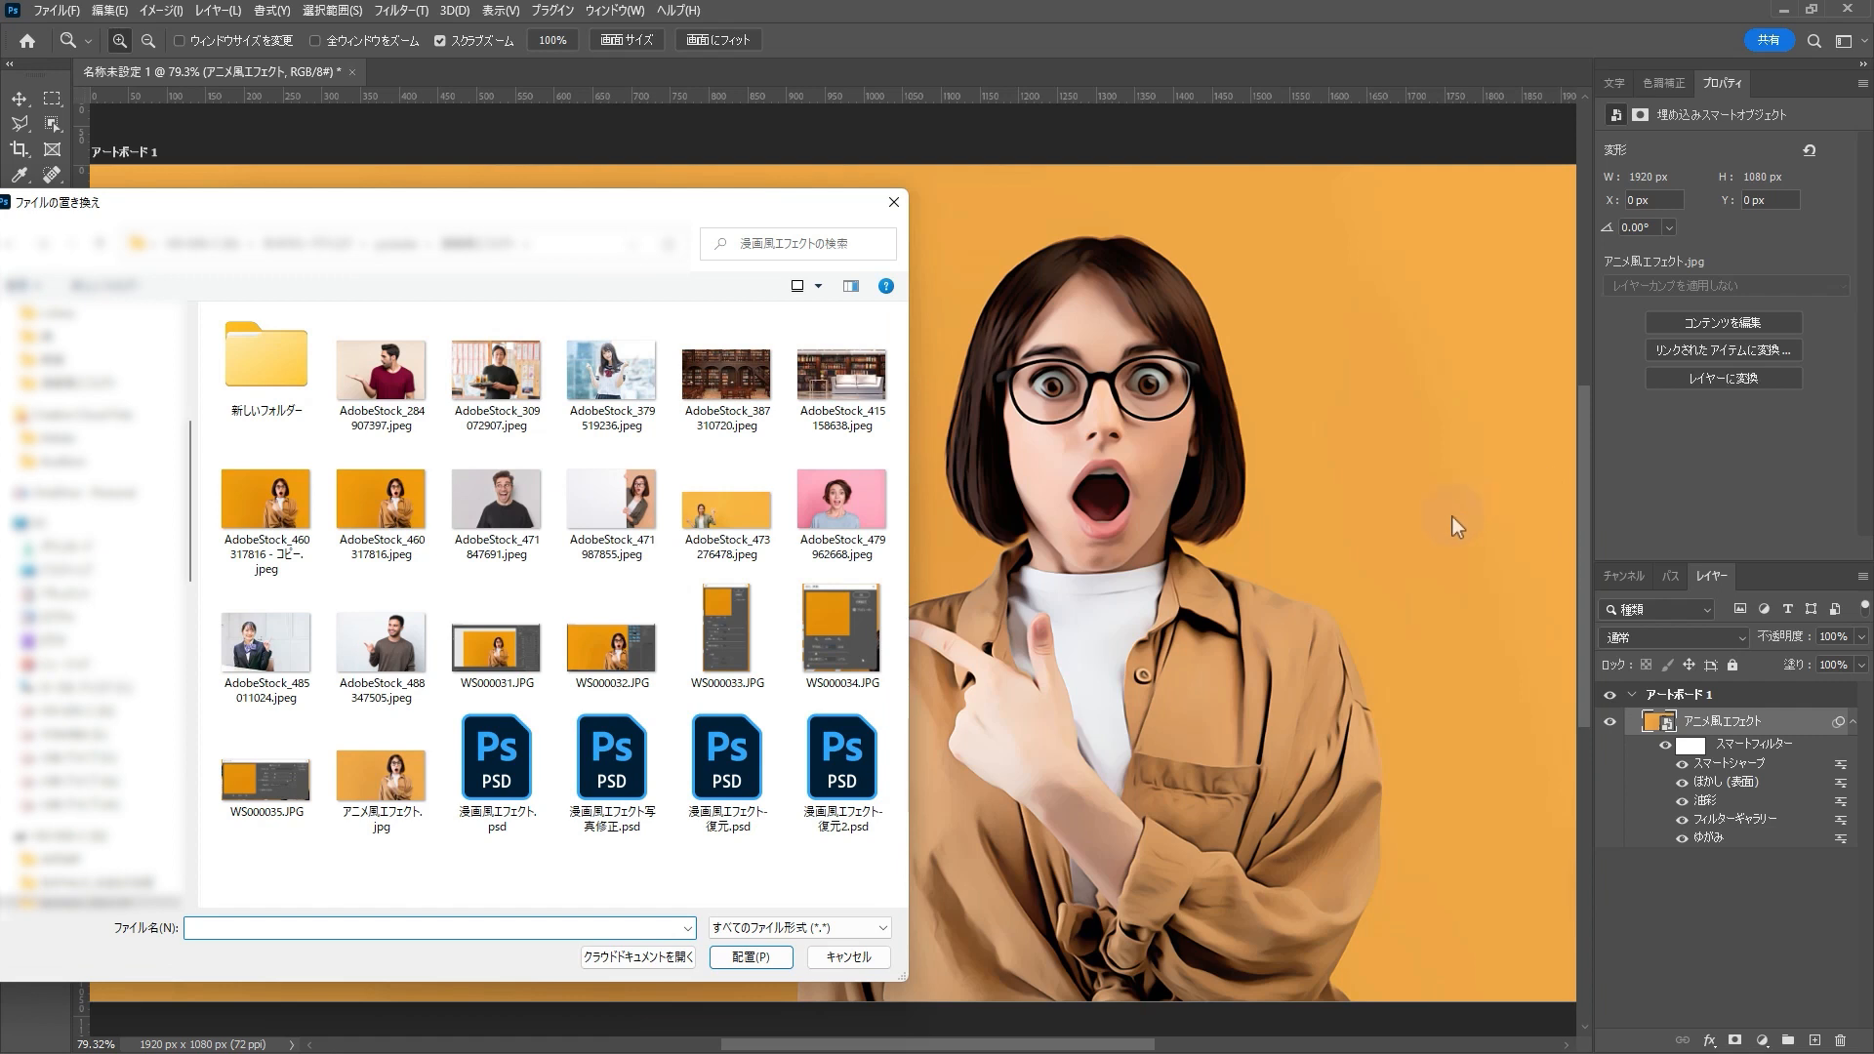
{"action": "left_click", "coordinate": [812, 556]}
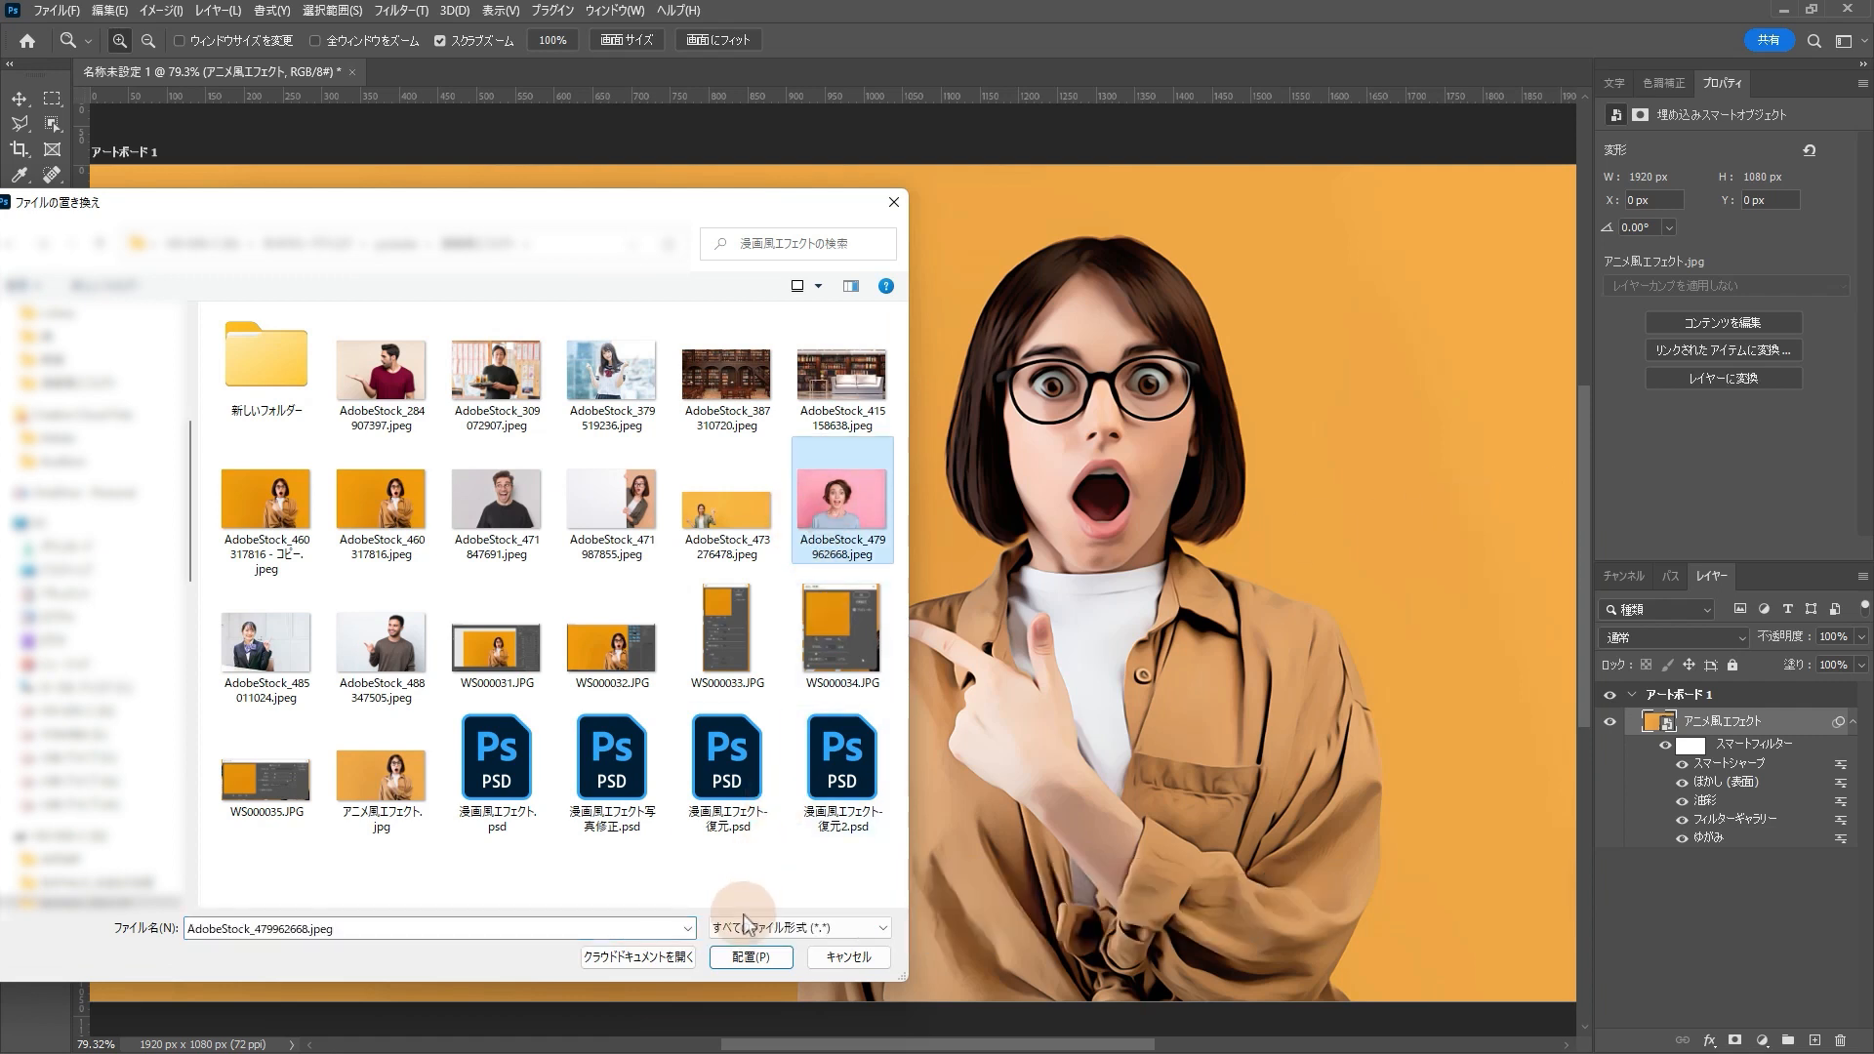
{"action": "left_click", "coordinate": [725, 961]}
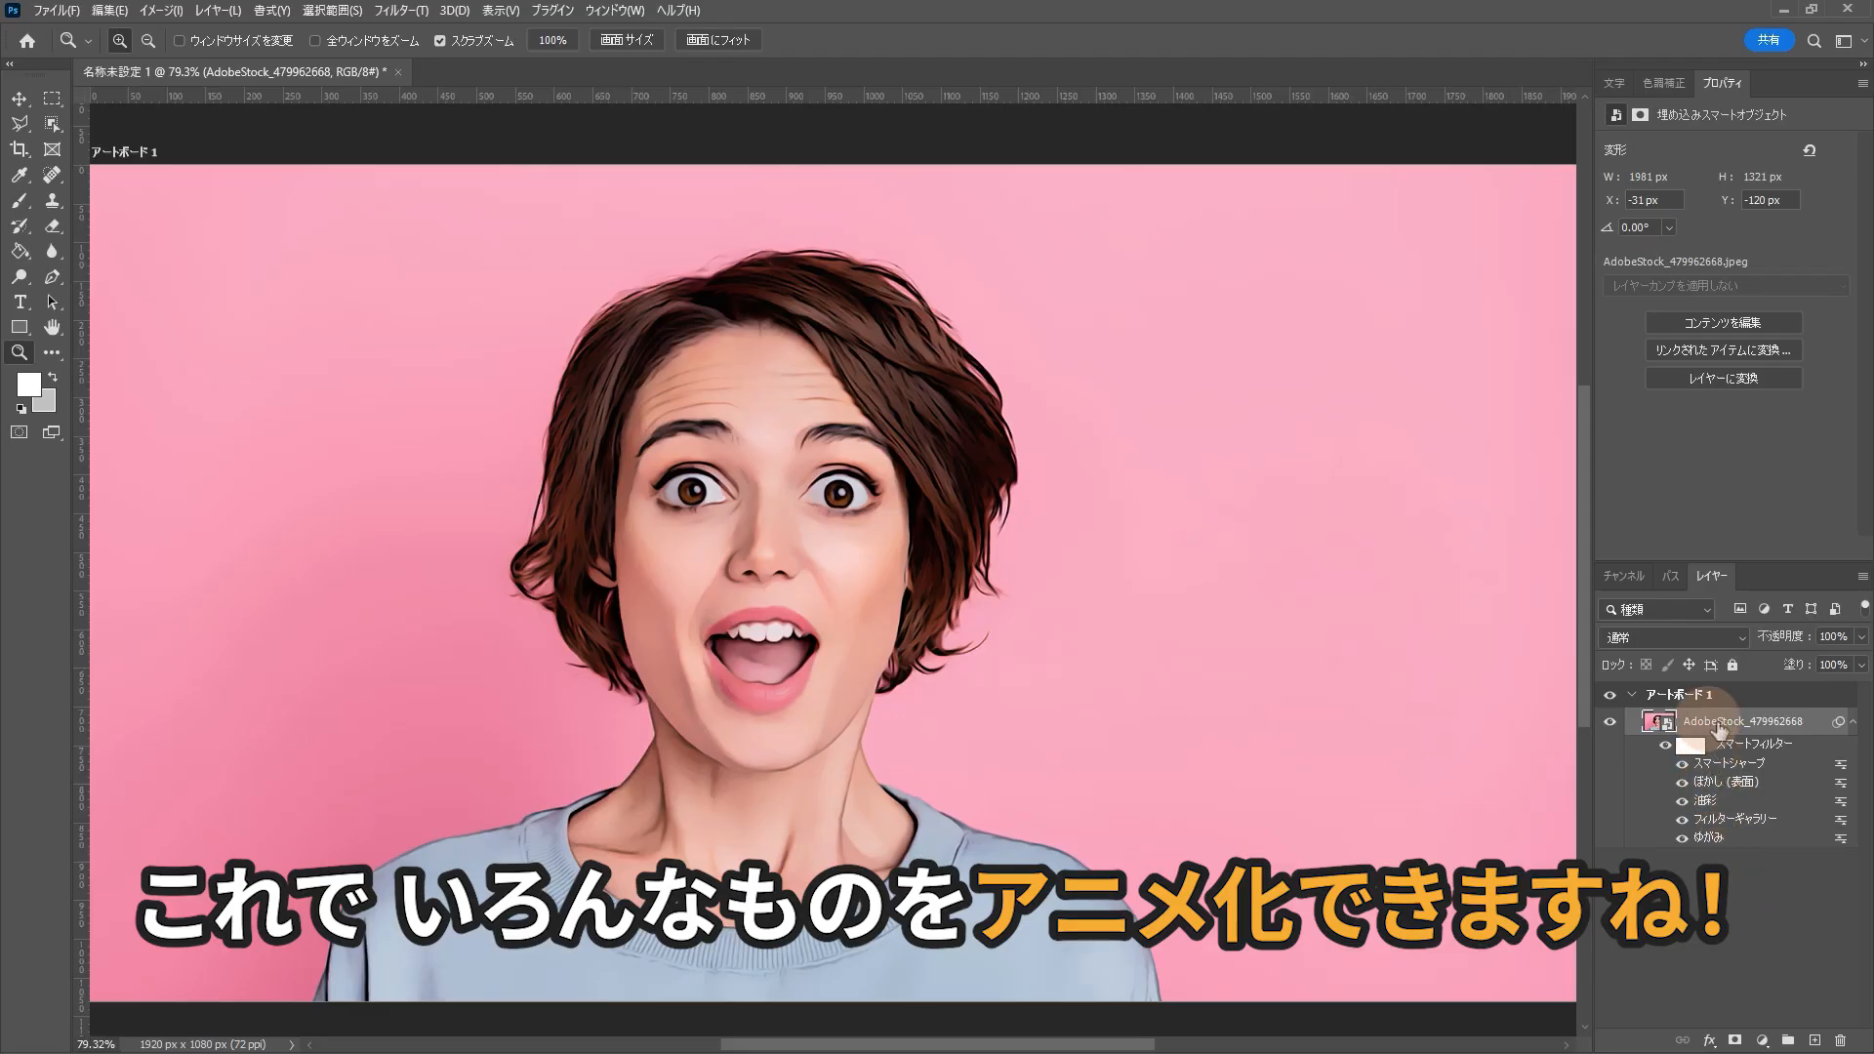
{"action": "right_click", "coordinate": [1703, 727]}
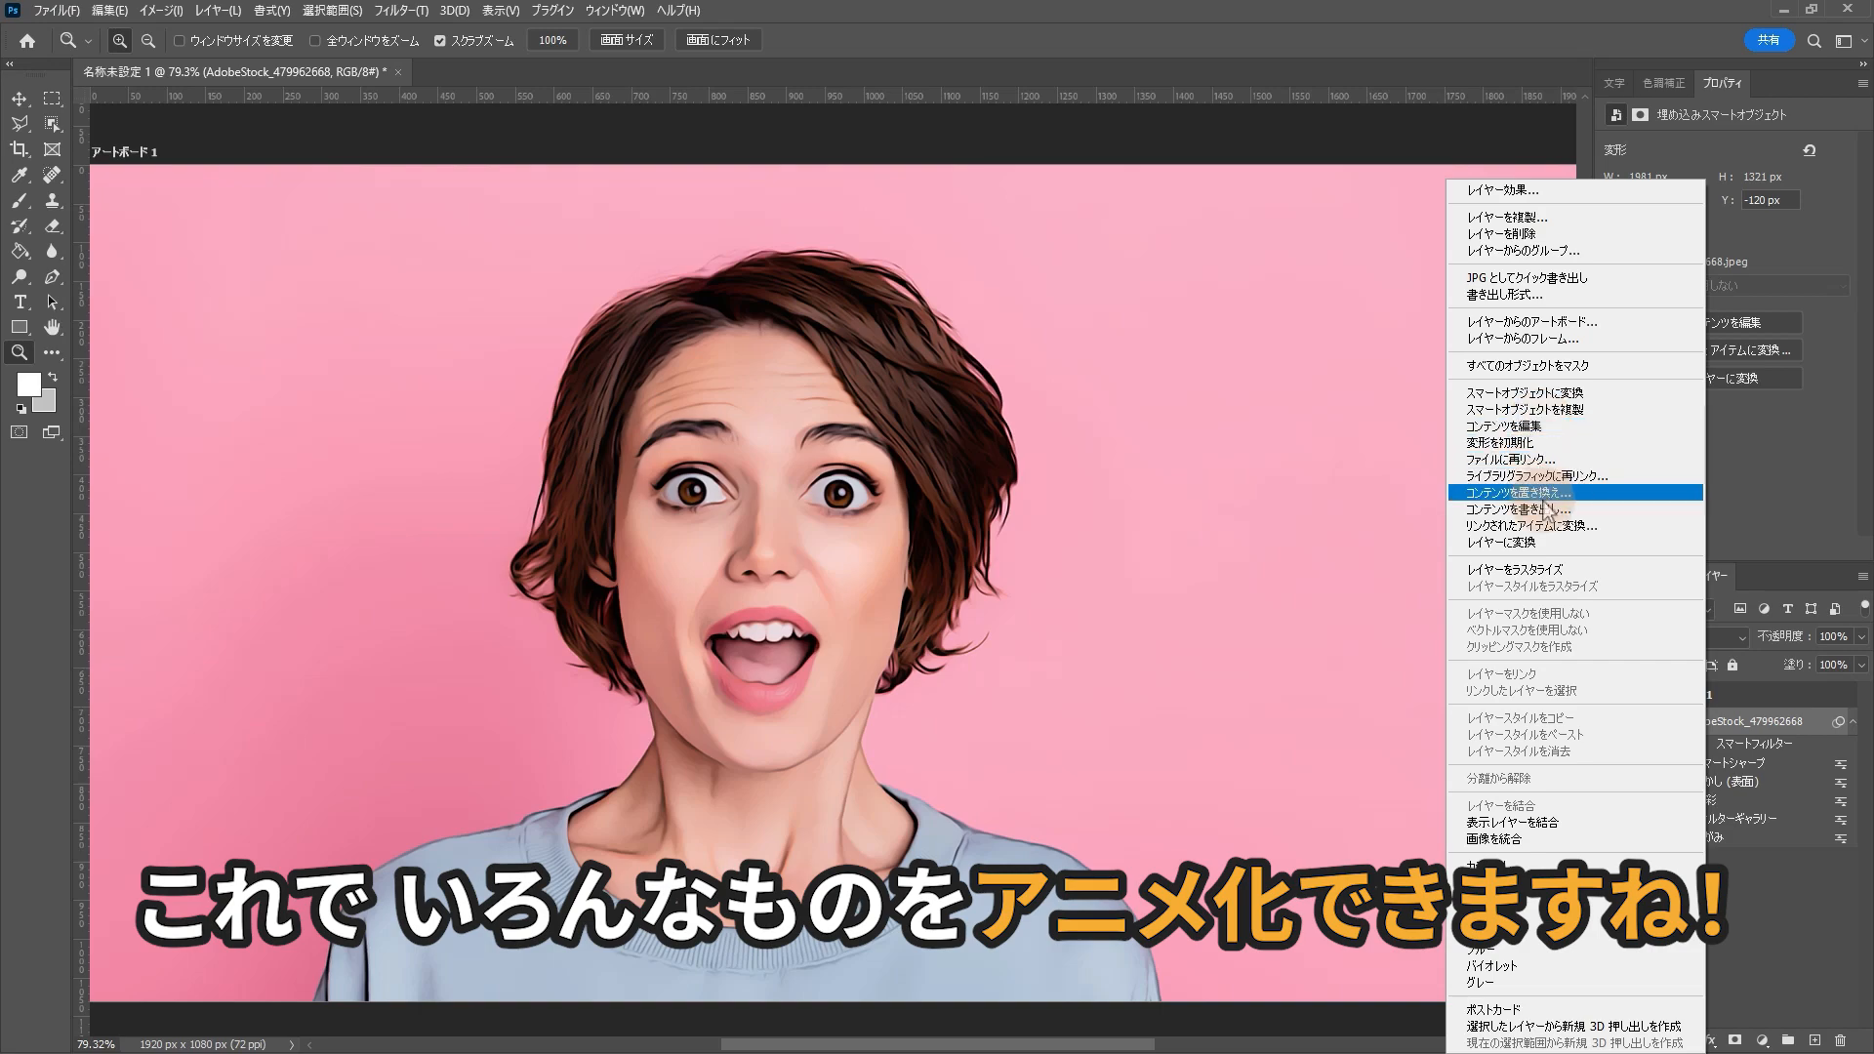
{"action": "left_click", "coordinate": [1547, 493]}
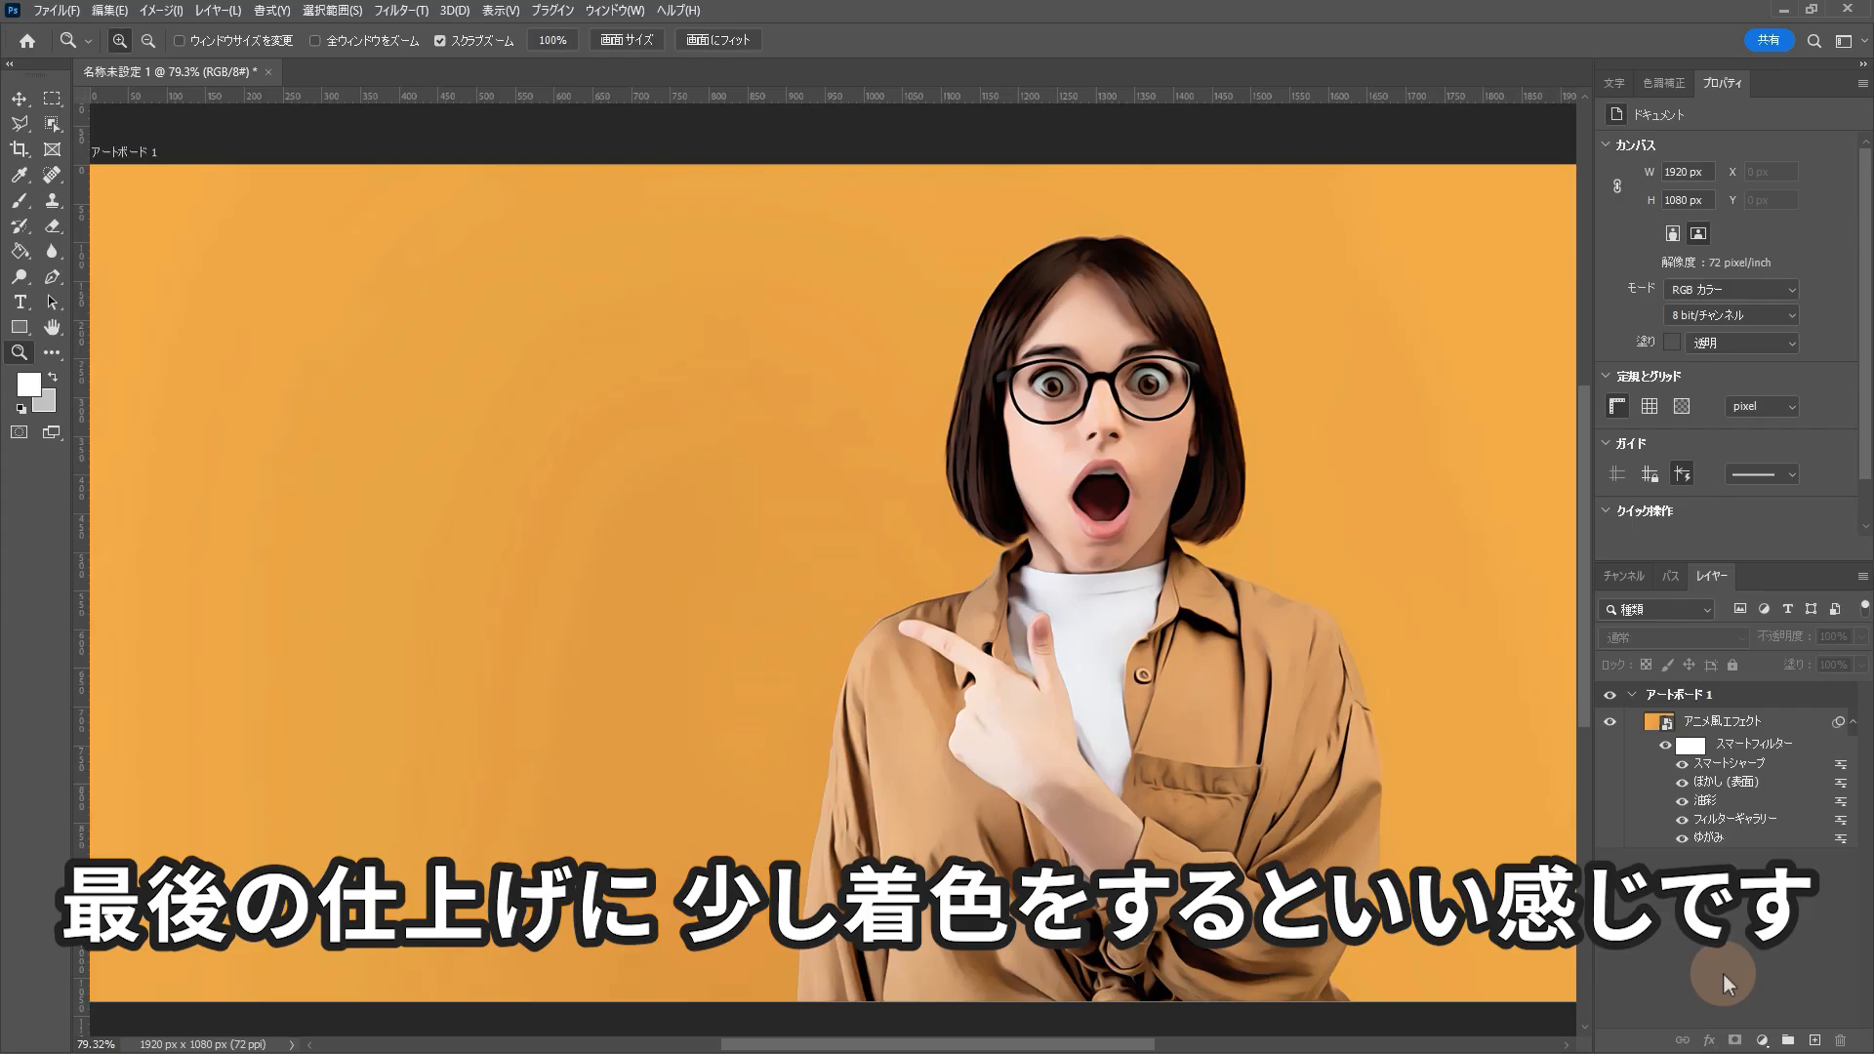
- Select the woman on the アニメ風エフェクト layer automatically with the Object Selection tool's Select Subject
{"action": "left_click", "coordinate": [1715, 732]}
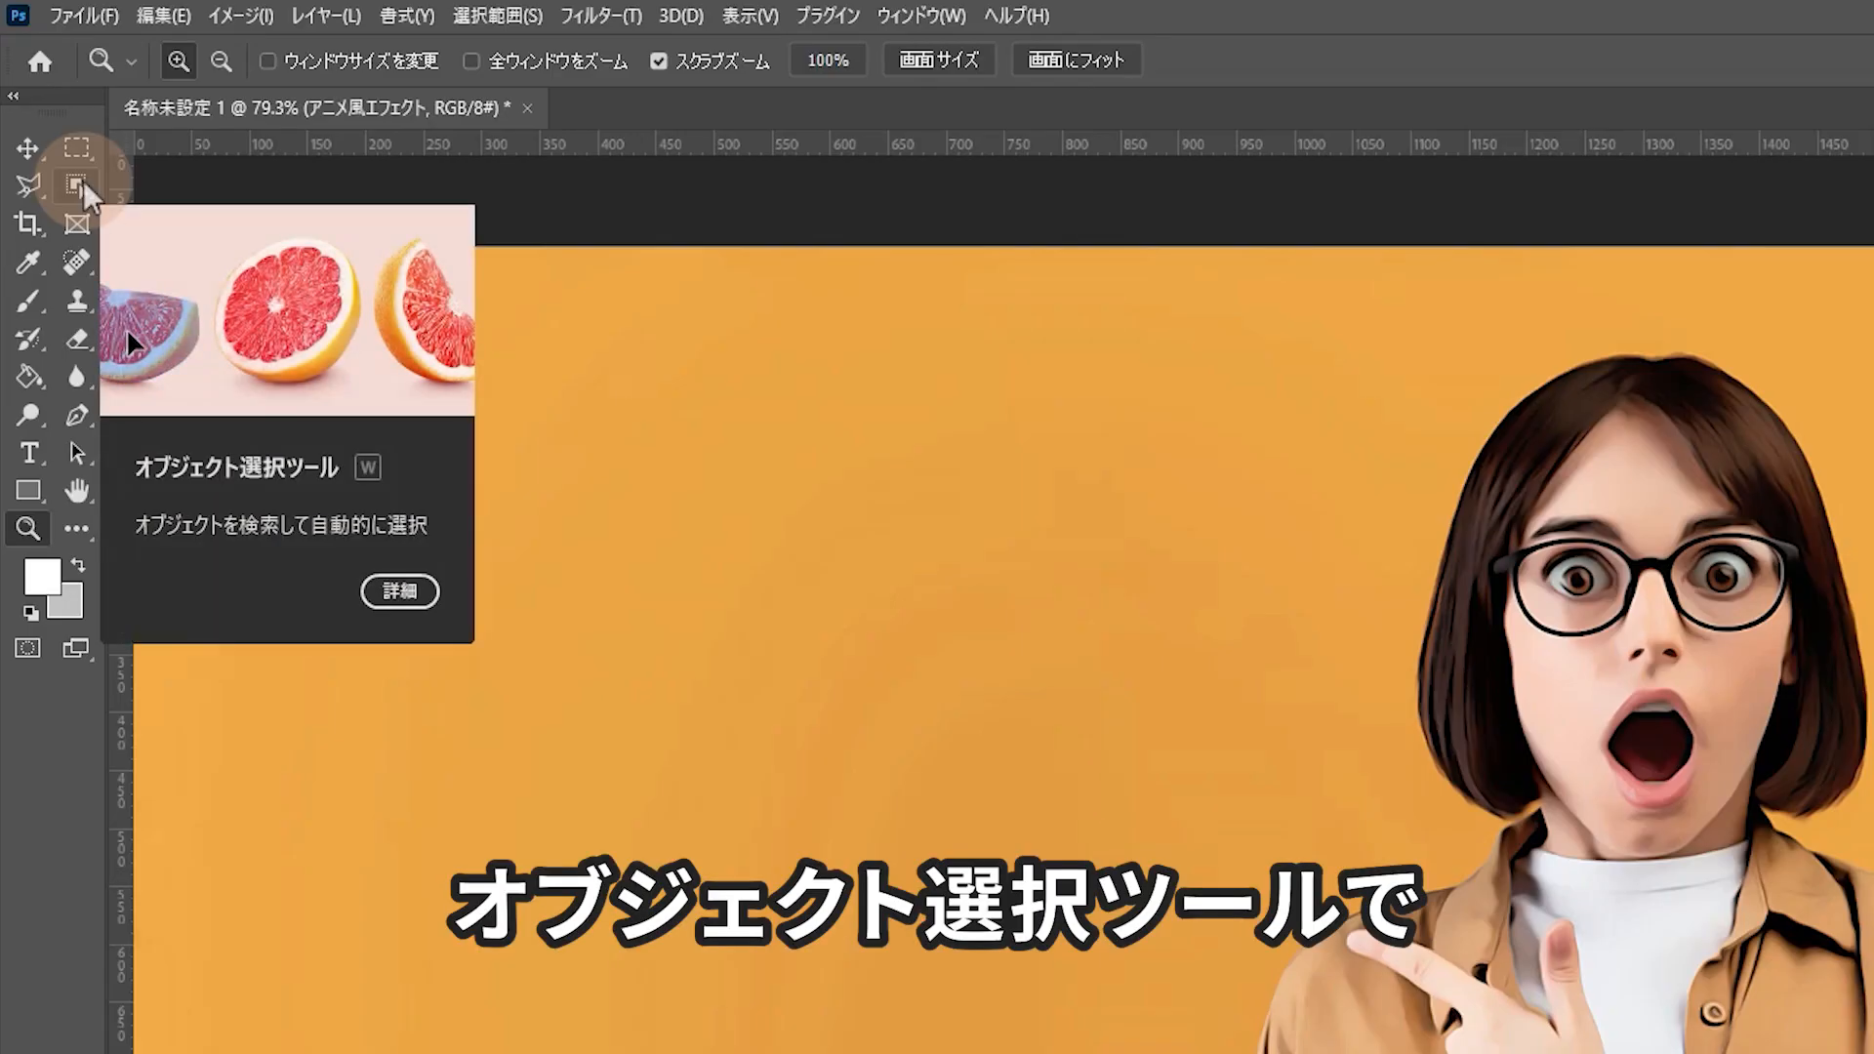
{"action": "left_click", "coordinate": [83, 183]}
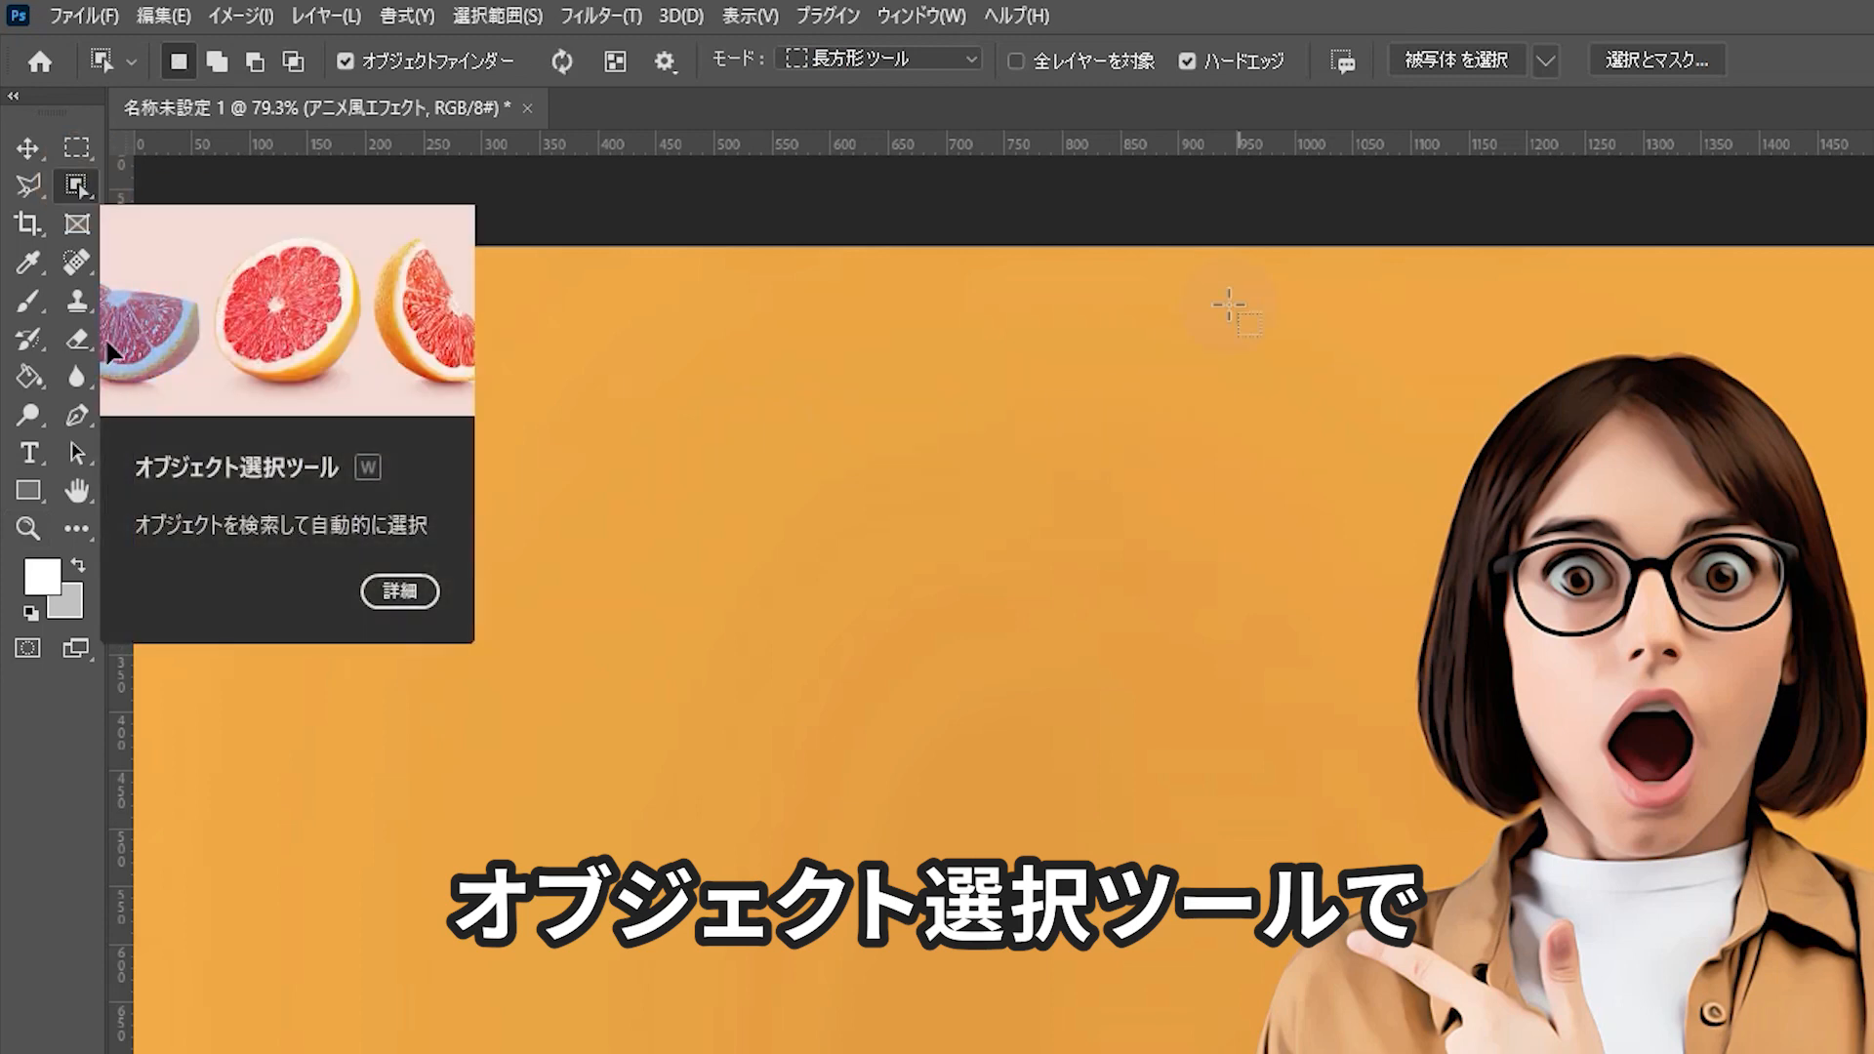
{"action": "left_click", "coordinate": [1427, 70]}
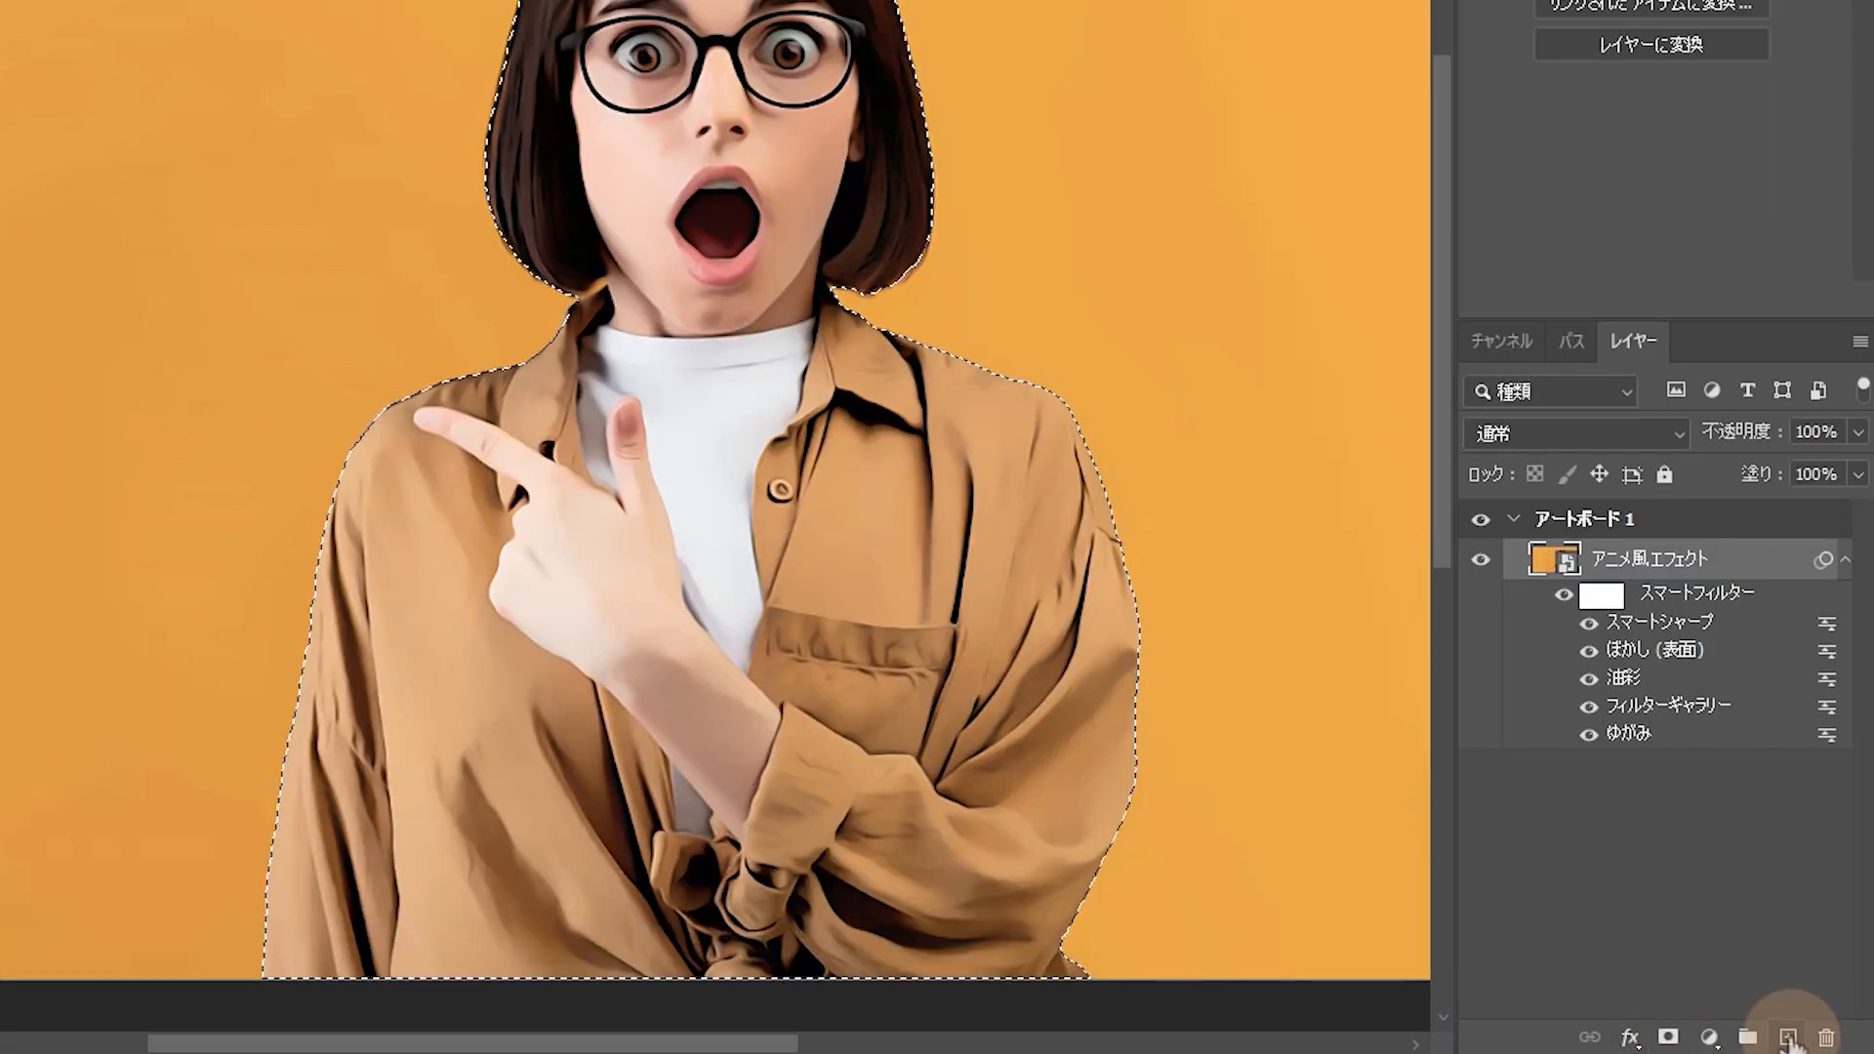
- Create a new layer above アニメ風エフェクト, mask it to the woman's selection and make the layer itself active for painting
{"action": "left_click", "coordinate": [1814, 1041]}
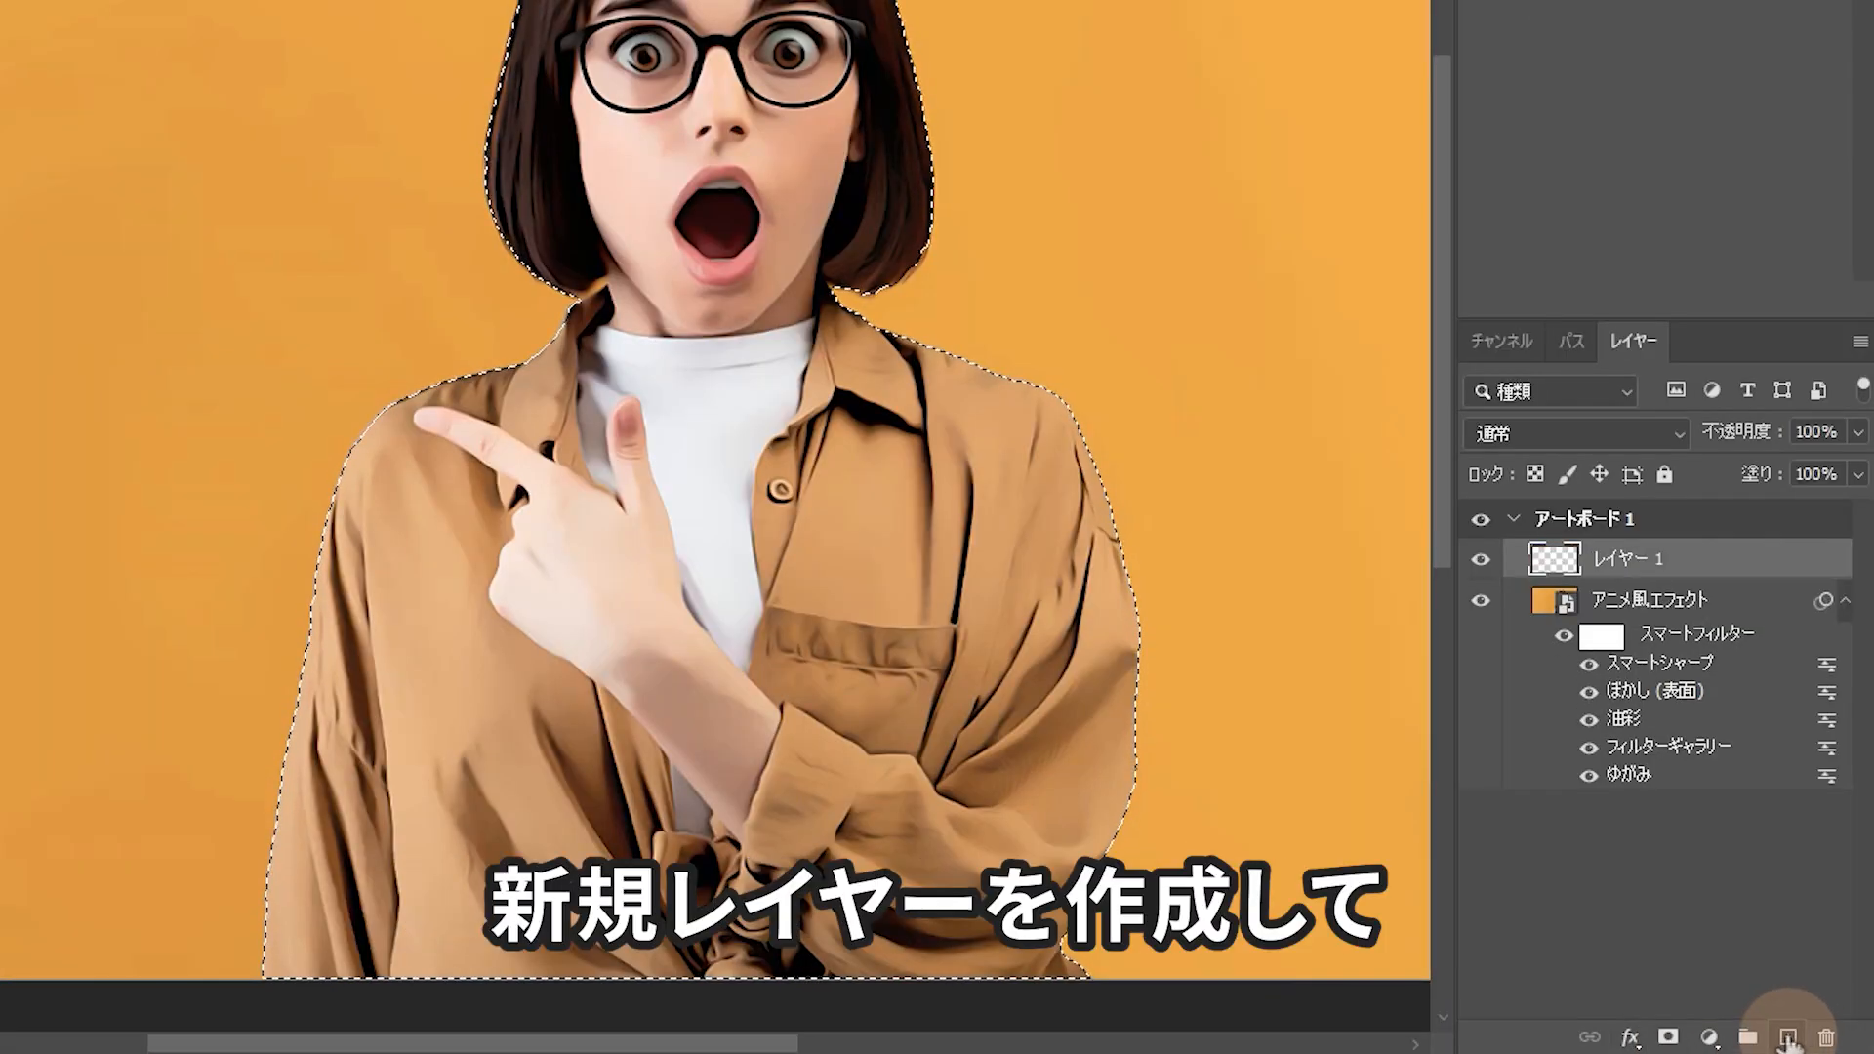
{"action": "left_click", "coordinate": [1668, 1038]}
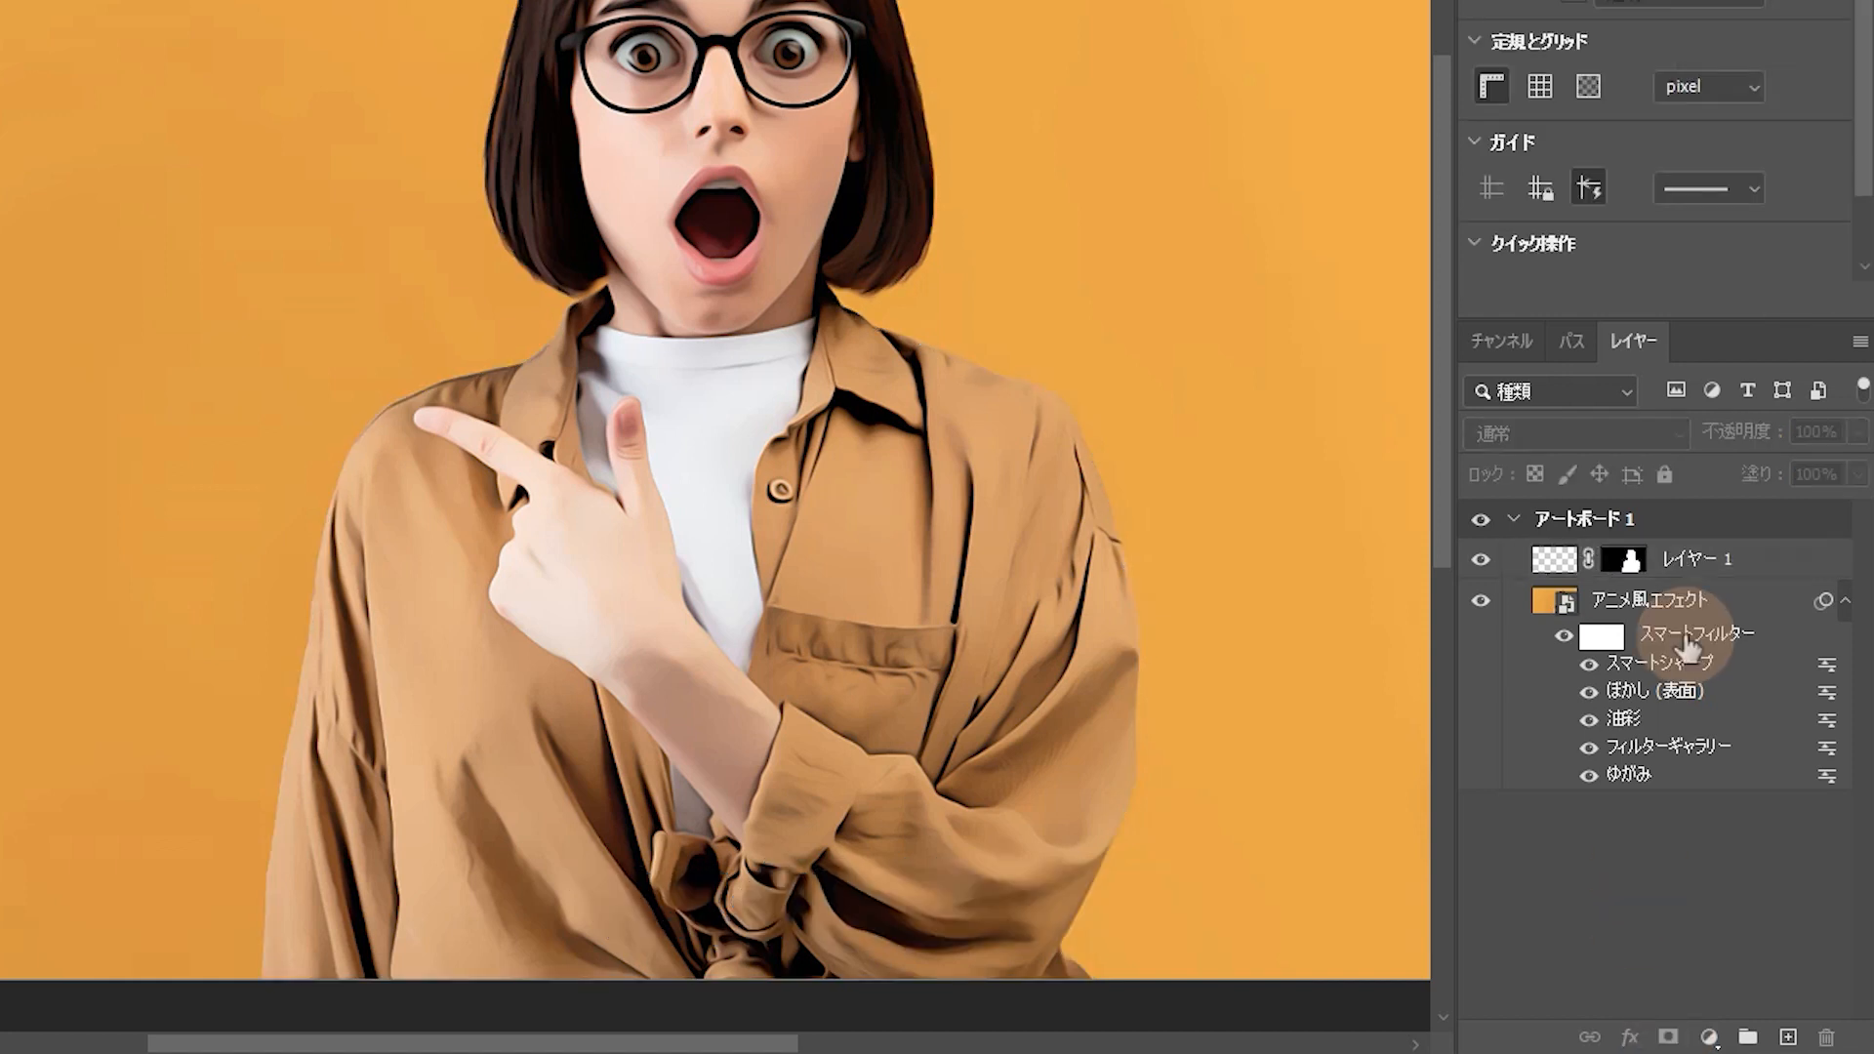
{"action": "left_click", "coordinate": [1553, 559]}
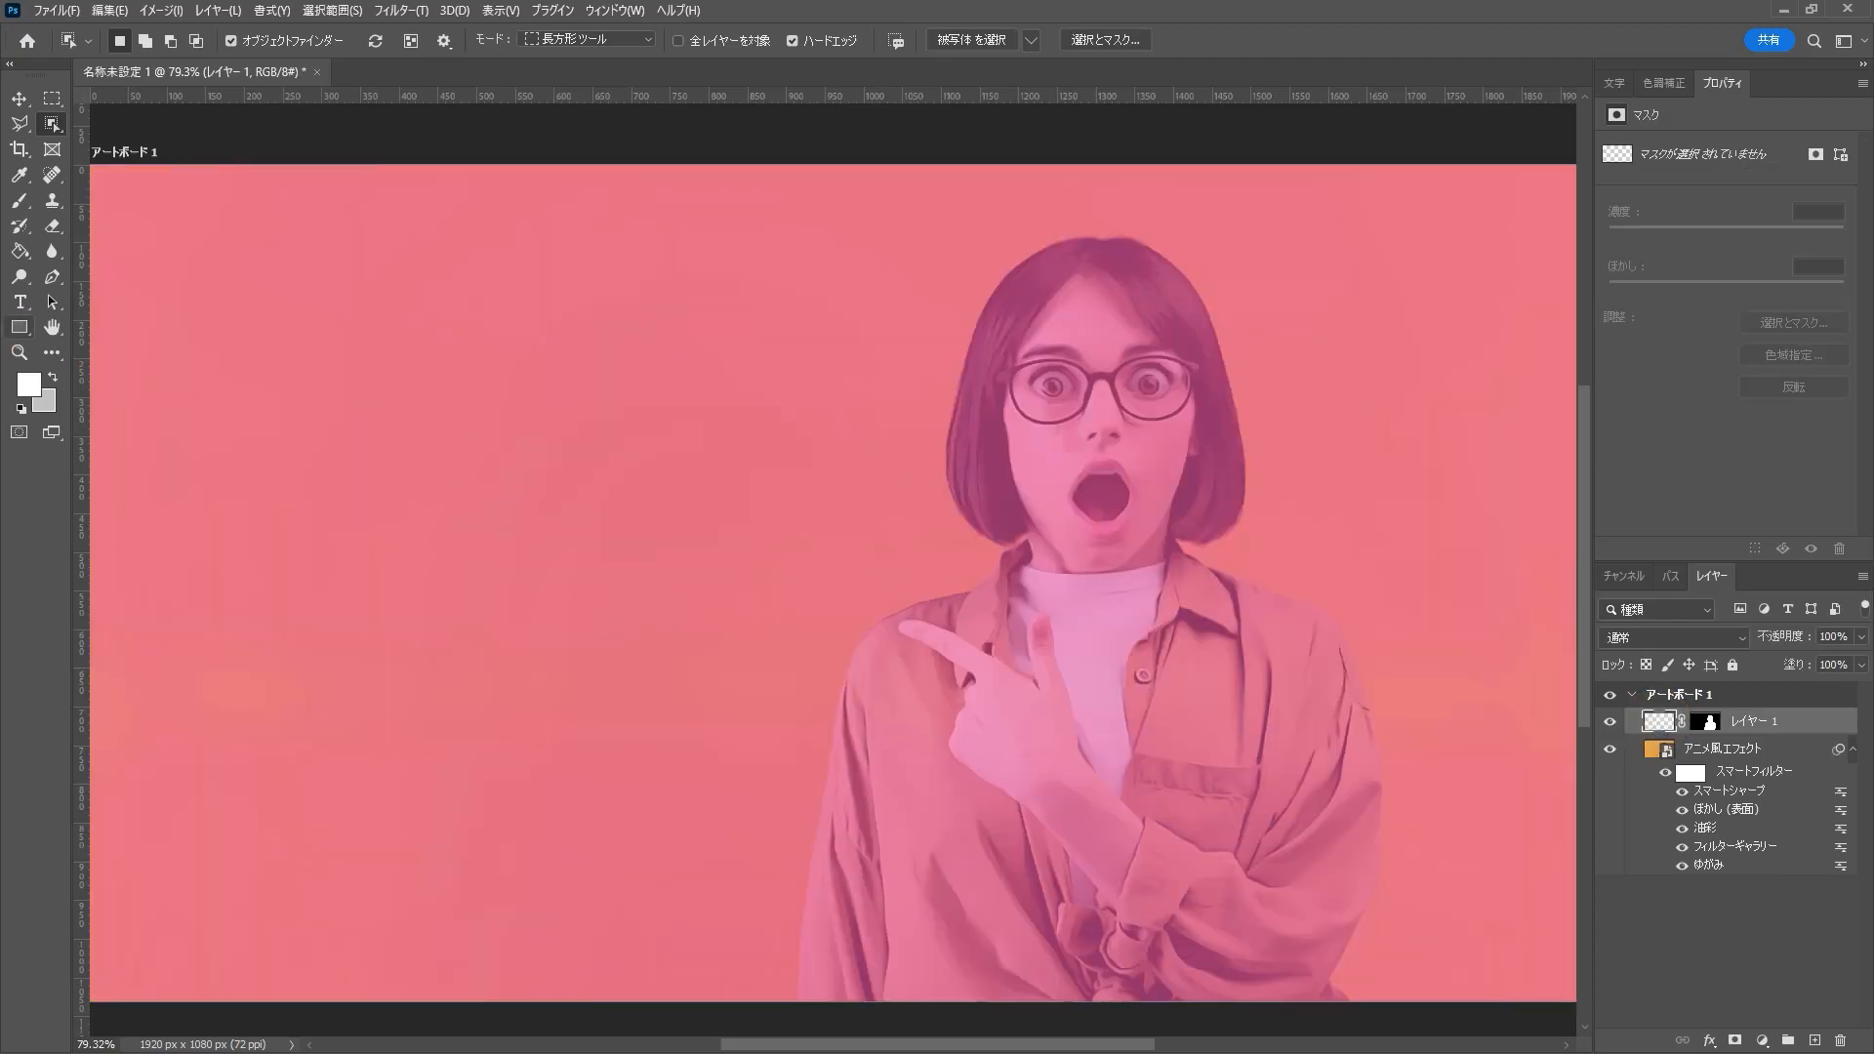
- Paint a soft white highlight on the upper part of the hair with a 263 px brush at 61% opacity
{"action": "left_click", "coordinate": [18, 200]}
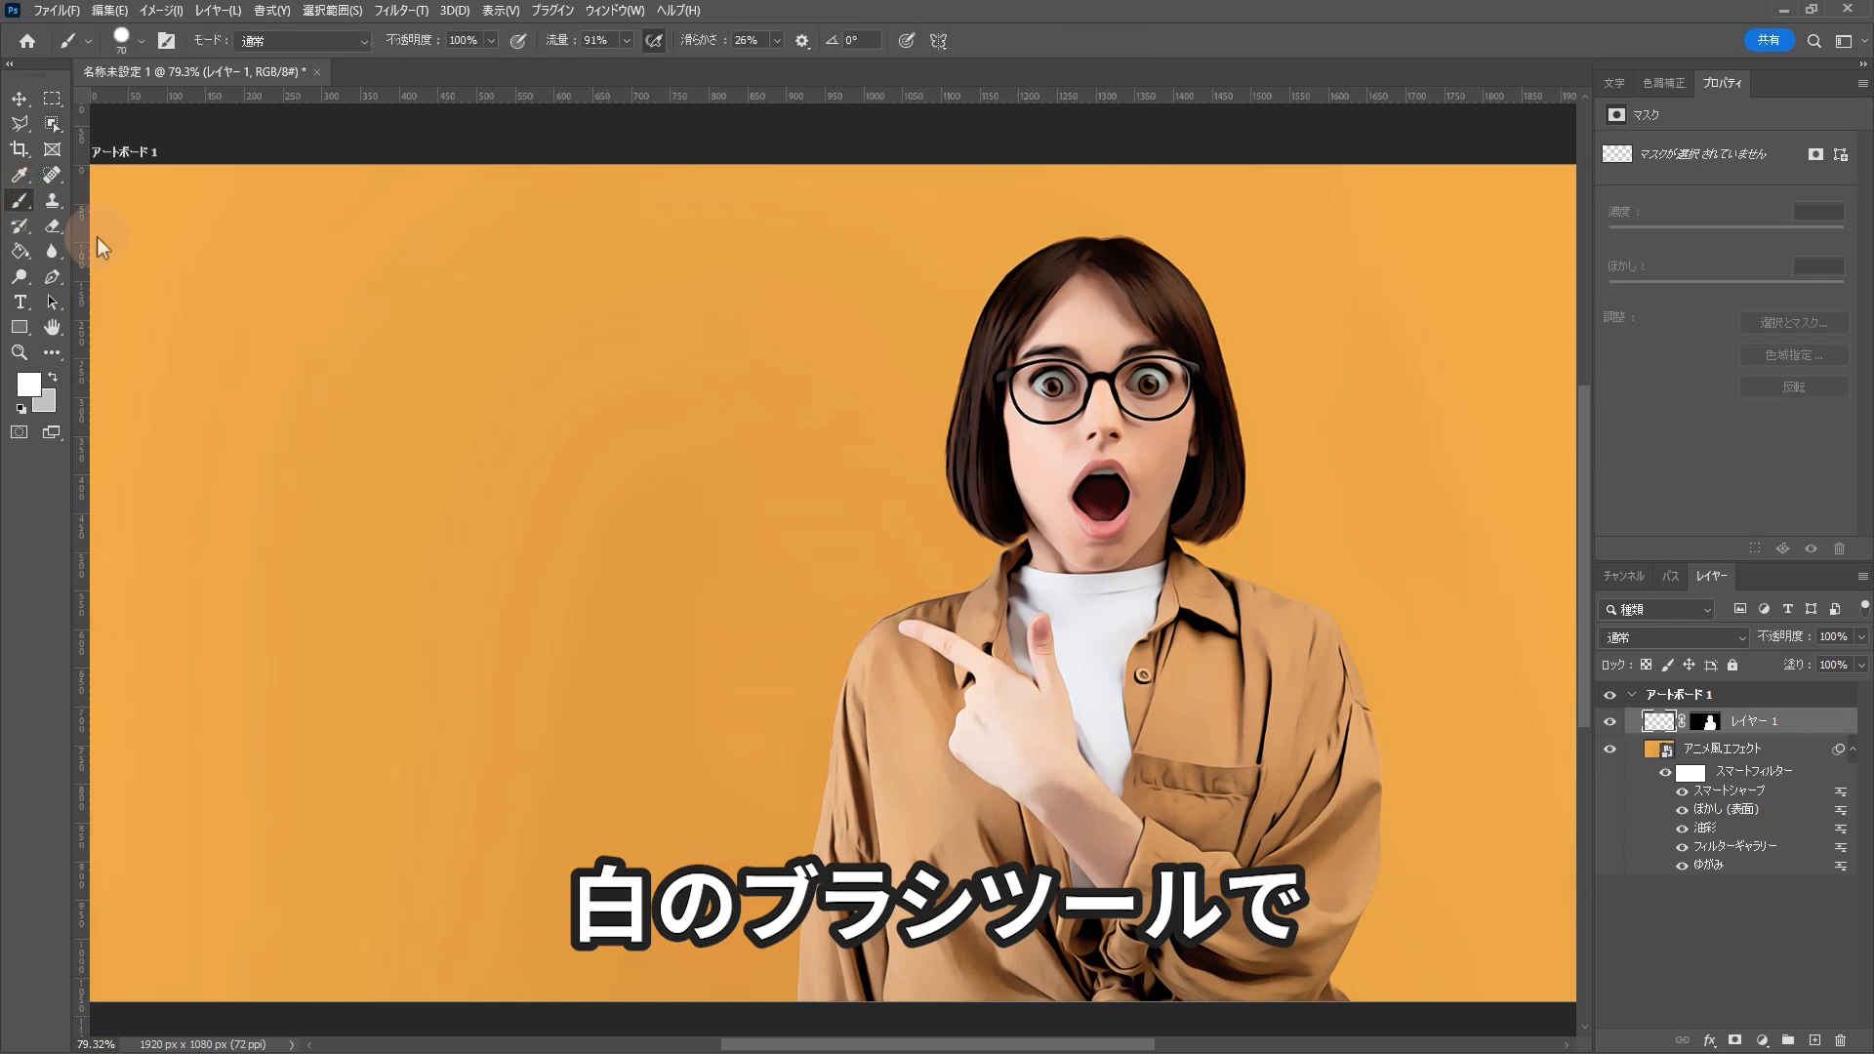
{"action": "key", "text": "bracketleft"}
{"action": "key", "text": "bracketleft"}
{"action": "key", "text": "bracketleft"}
{"action": "key", "text": "bracketleft"}
{"action": "key", "text": "bracketleft"}
{"action": "key", "text": "bracketleft"}
{"action": "key", "text": "bracketleft"}
{"action": "key", "text": "bracketleft"}
{"action": "key", "text": "bracketleft"}
{"action": "key", "text": "bracketleft"}
{"action": "key", "text": "bracketleft"}
{"action": "key", "text": "bracketleft"}
{"action": "key", "text": "bracketleft"}
{"action": "key", "text": "bracketleft"}
{"action": "key", "text": "bracketleft"}
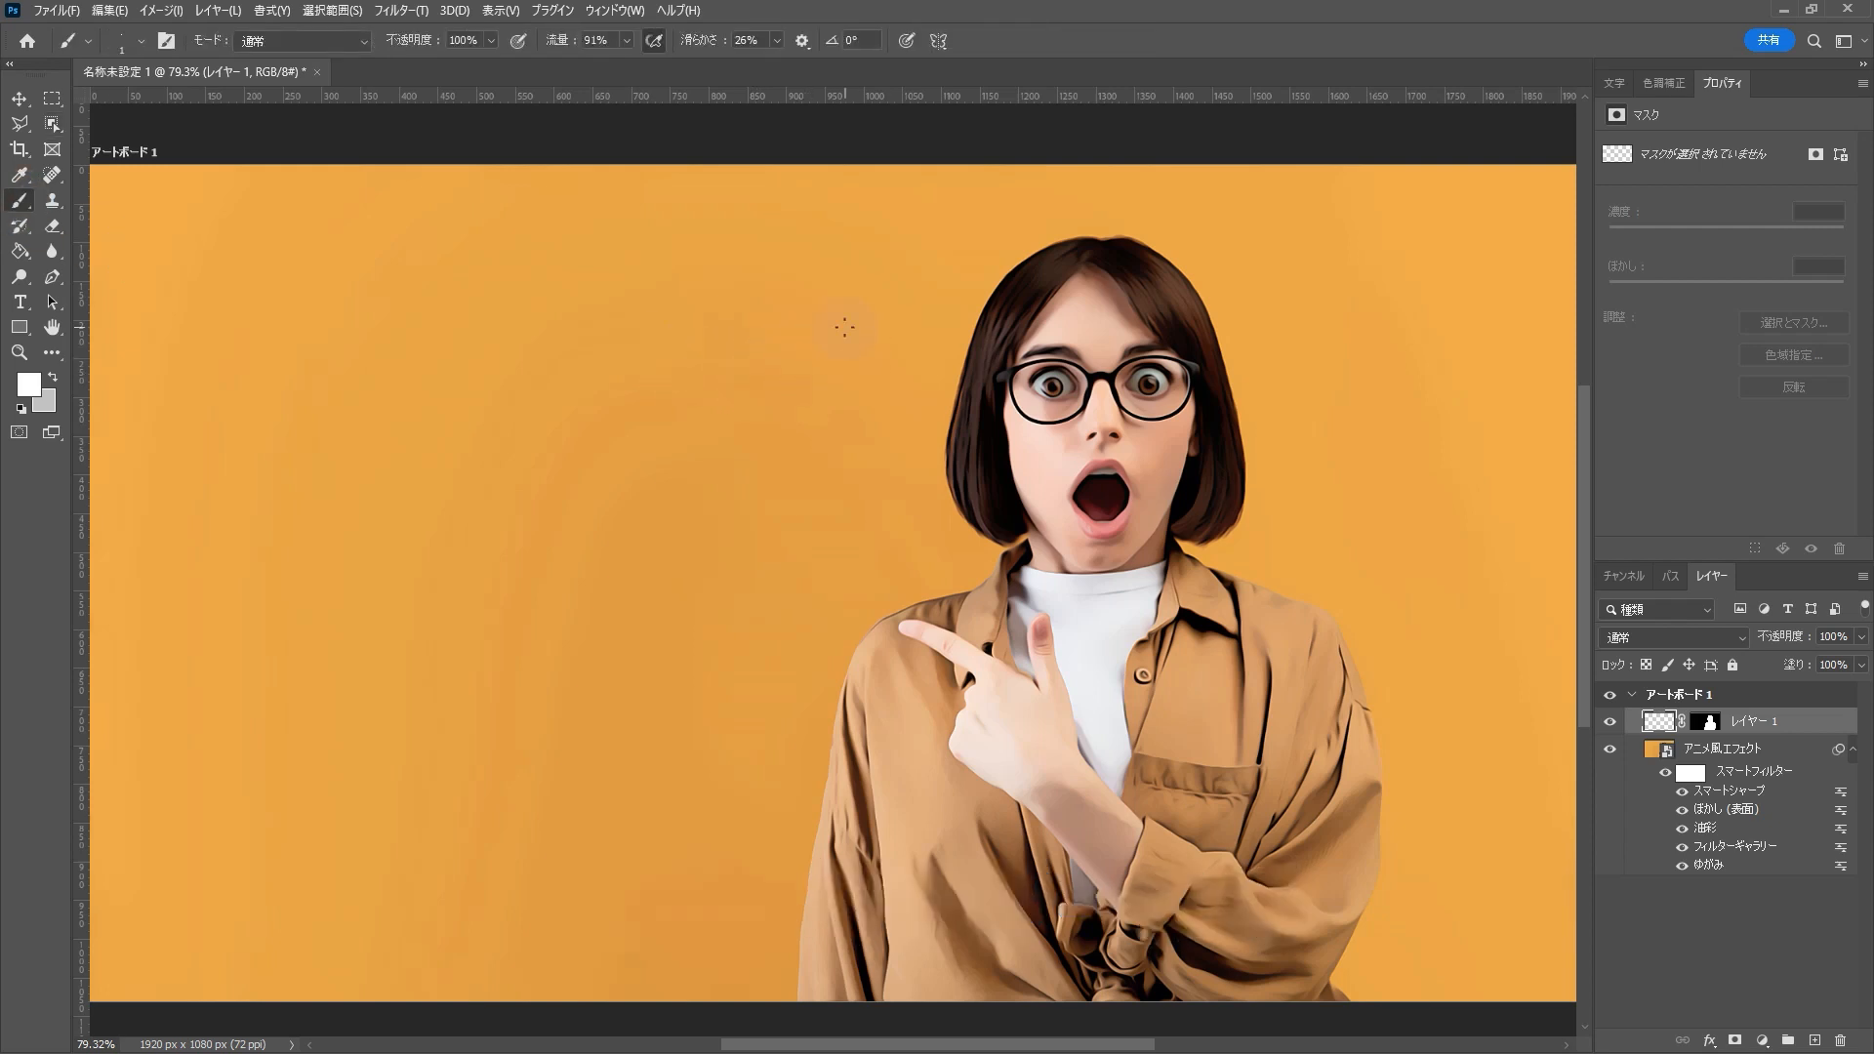
{"action": "mouse_move", "coordinate": [844, 328]}
{"action": "left_mouse_down"}
{"action": "mouse_move", "coordinate": [869, 342]}
{"action": "mouse_move", "coordinate": [888, 292]}
{"action": "mouse_move", "coordinate": [928, 73]}
{"action": "mouse_move", "coordinate": [981, 86]}
{"action": "left_mouse_up"}
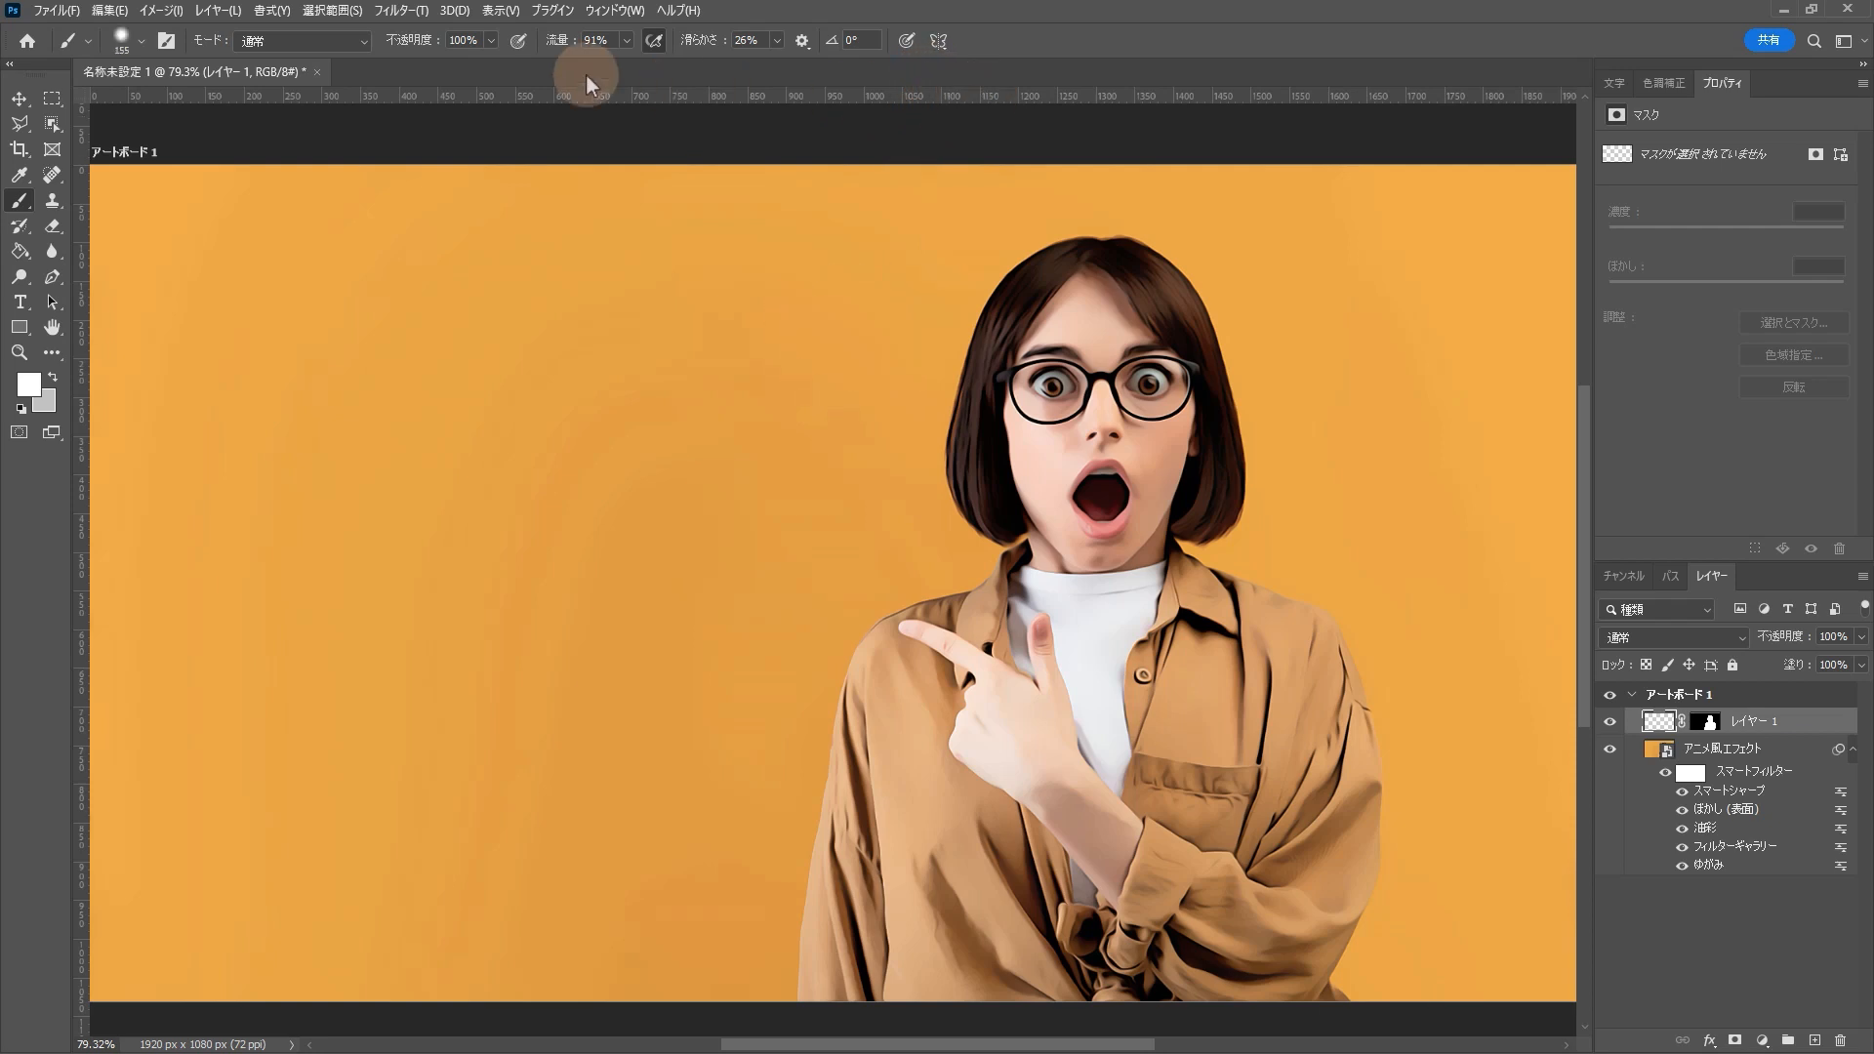
{"action": "left_click_drag", "start_coordinate": [491, 67], "coordinate": [452, 62]}
{"action": "key", "text": "bracketright"}
{"action": "key", "text": "bracketright"}
{"action": "key", "text": "bracketright"}
{"action": "key", "text": "bracketright"}
{"action": "left_click", "coordinate": [1021, 226]}
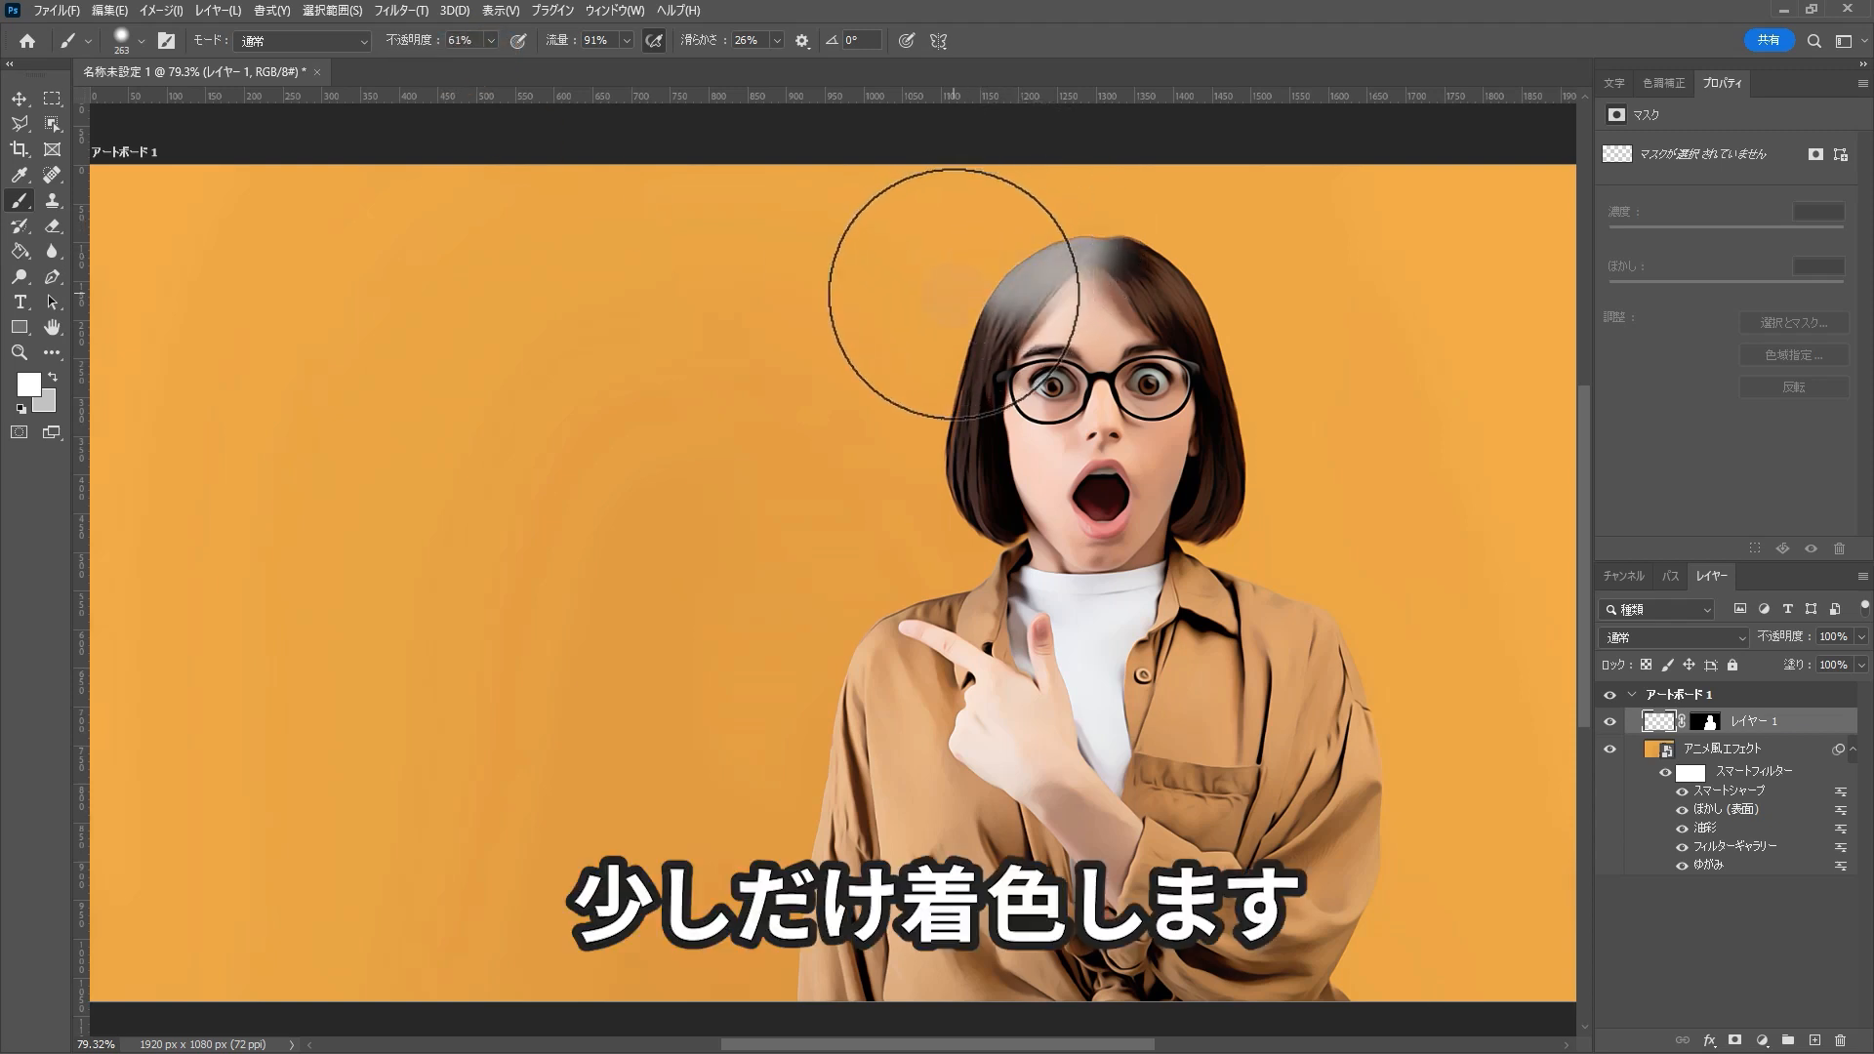
- Set the blend mode of the painted highlight layer レイヤー 1 to Soft Light (ソフトライト)
{"action": "left_click", "coordinate": [1669, 751]}
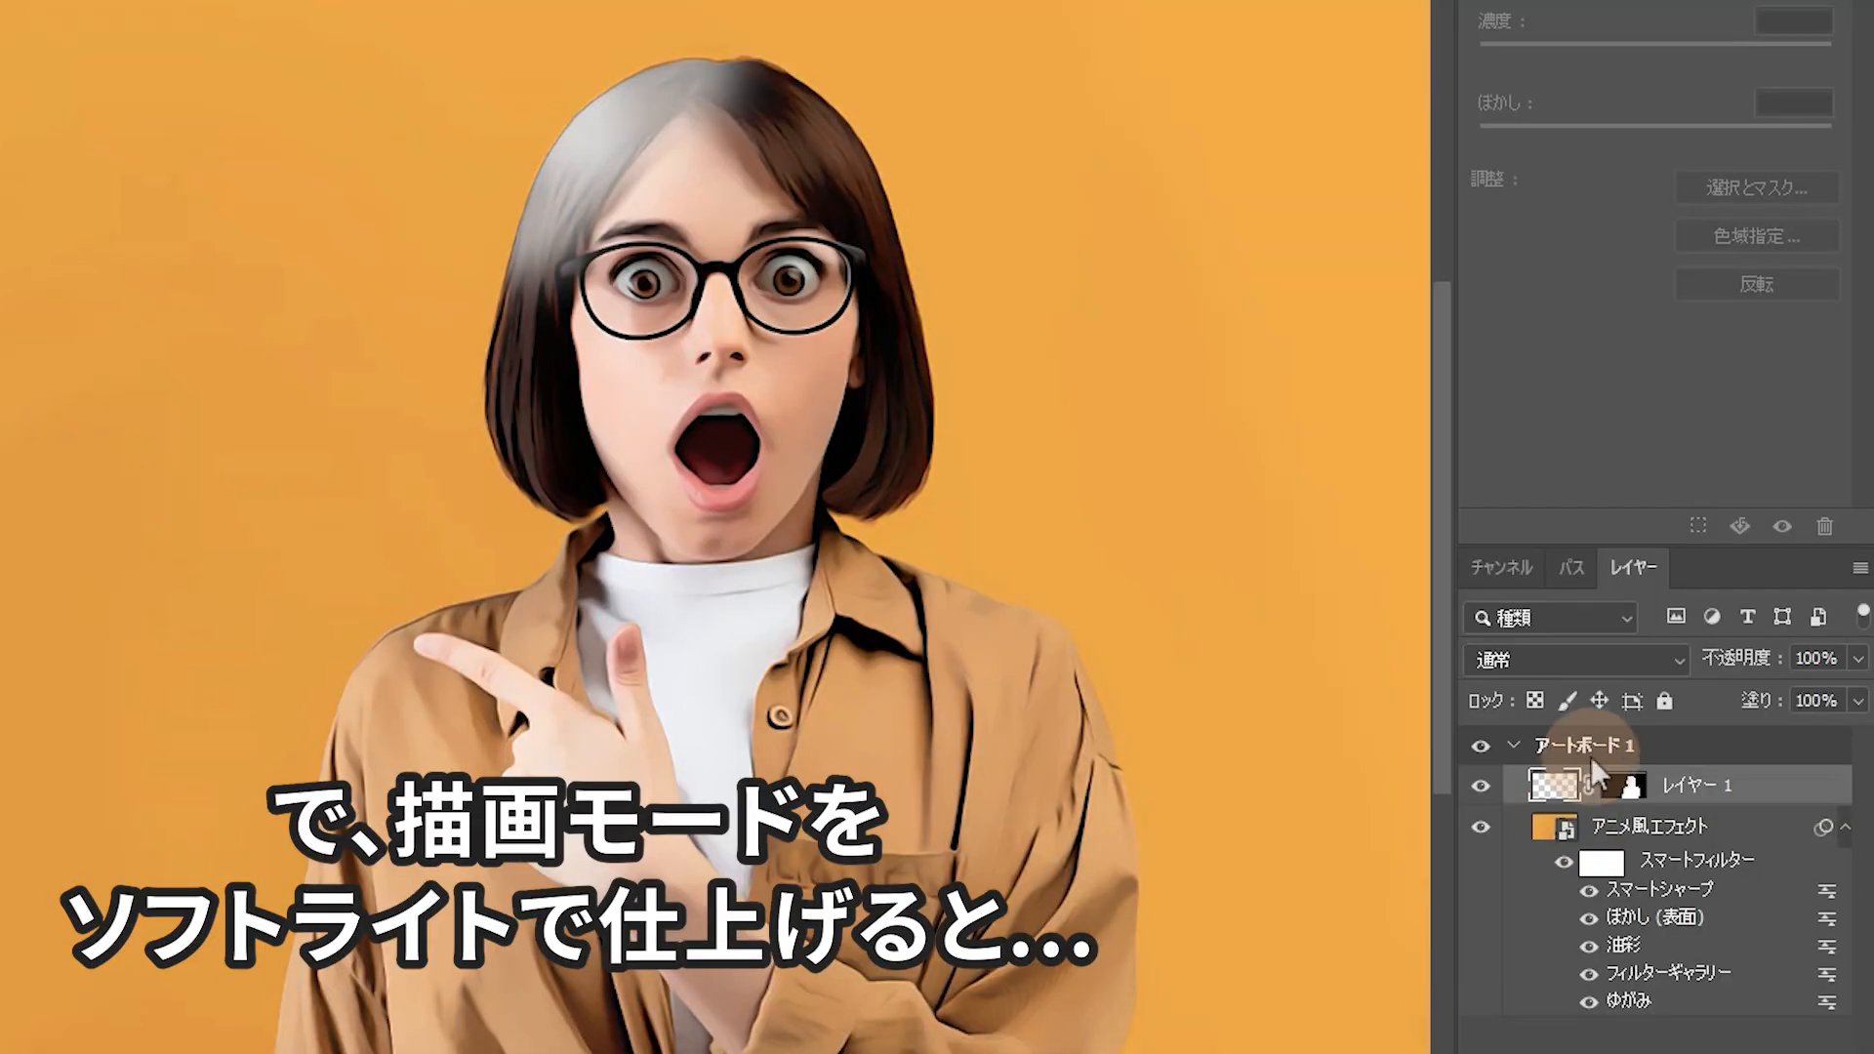
{"action": "left_click", "coordinate": [1714, 643]}
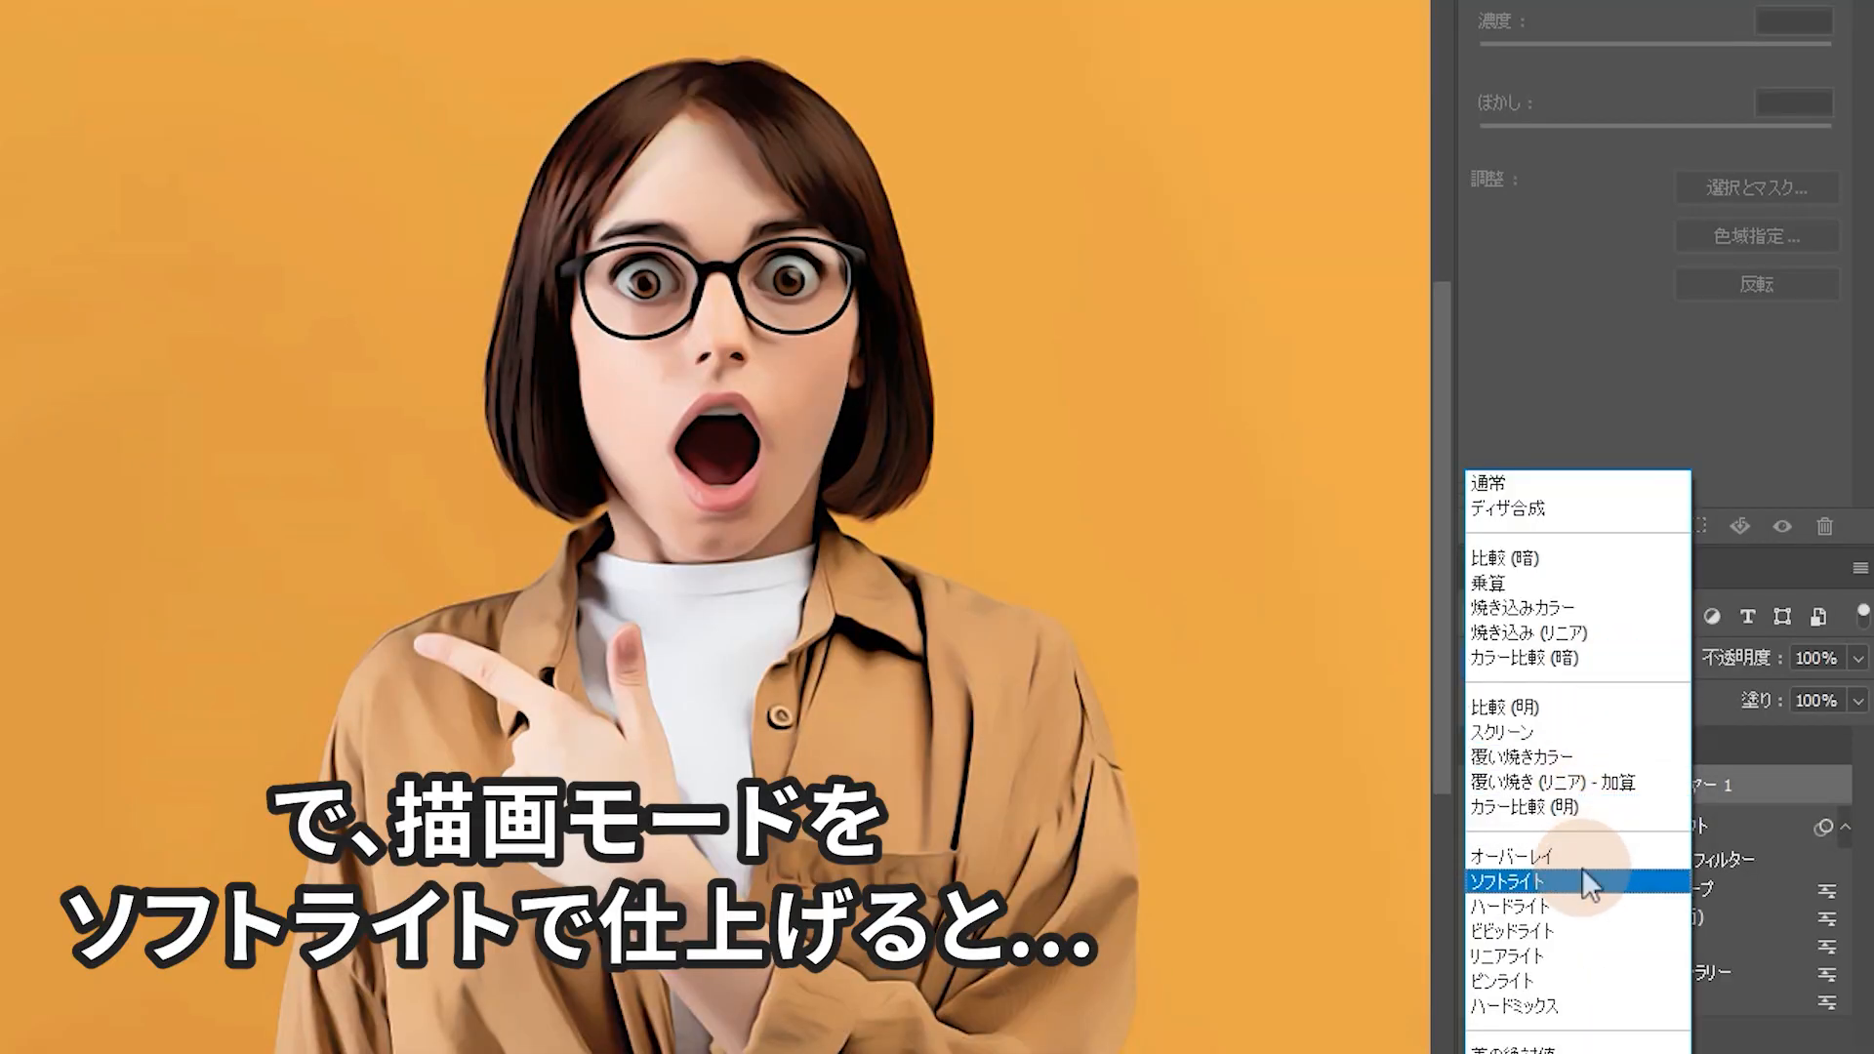
{"action": "left_click", "coordinate": [1583, 884]}
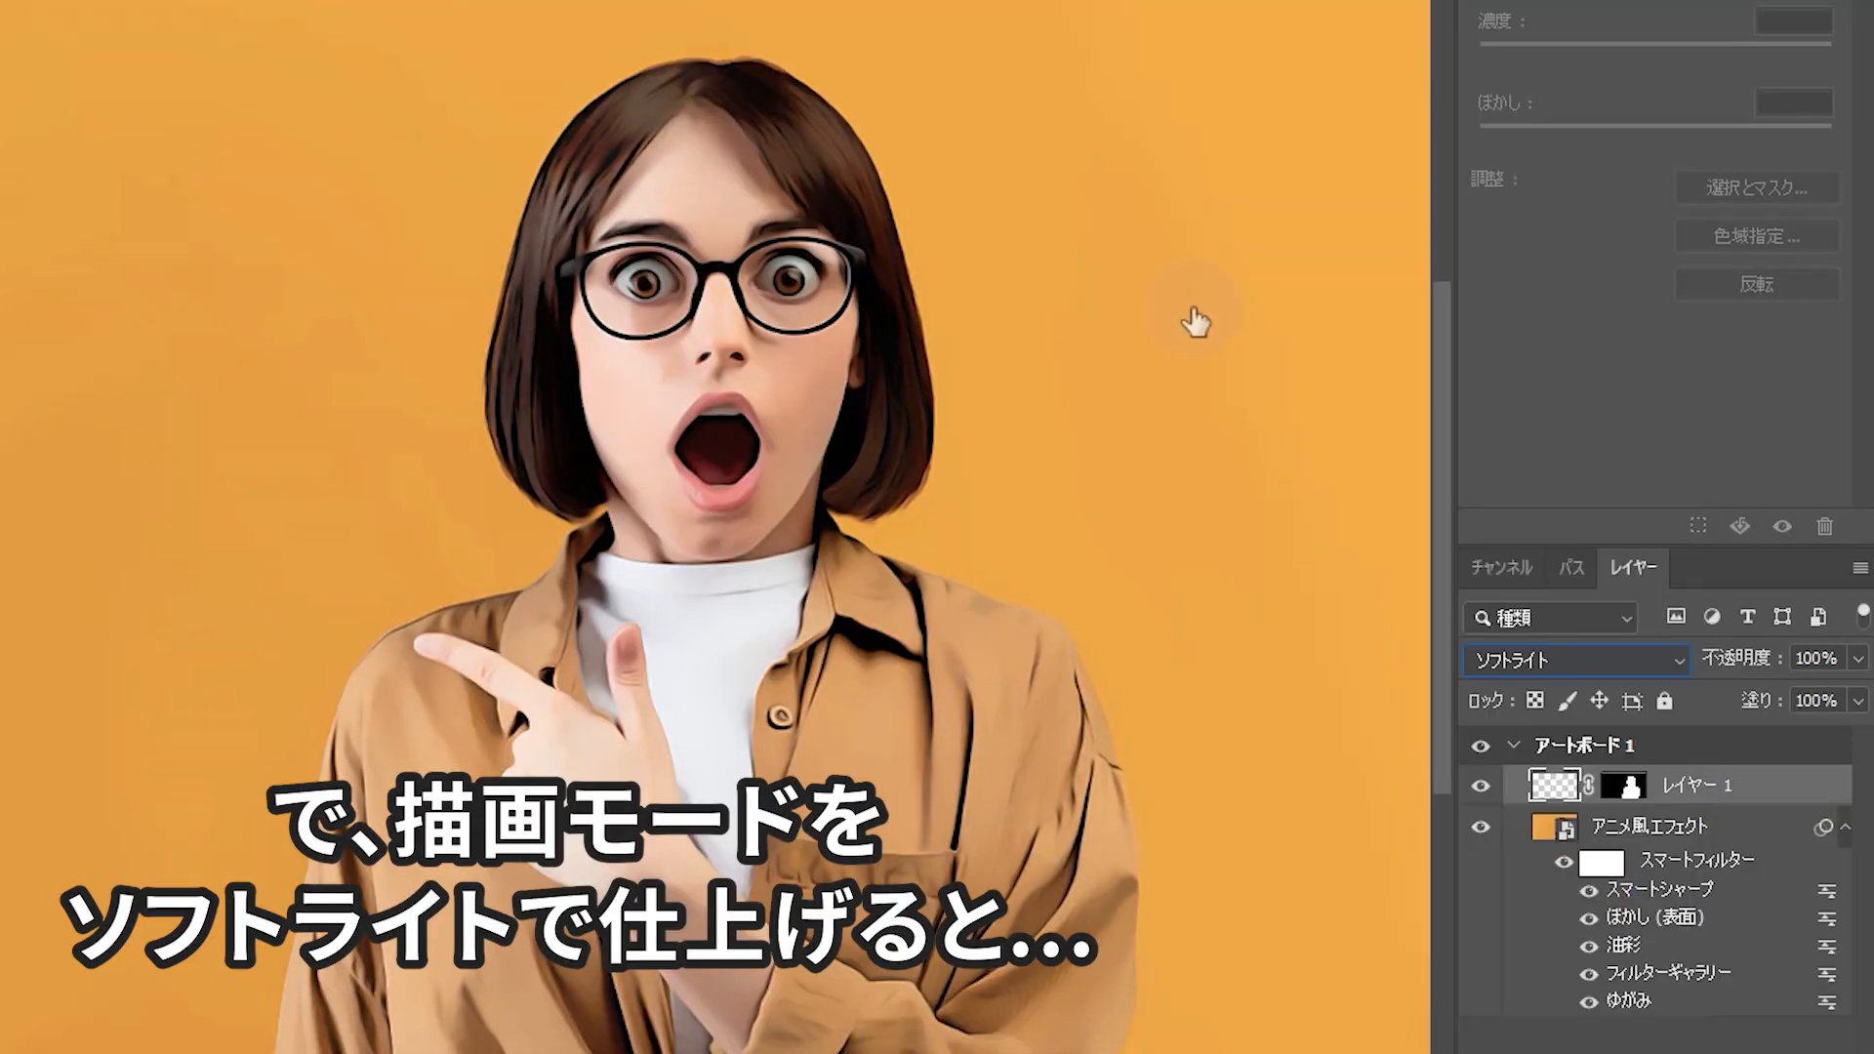